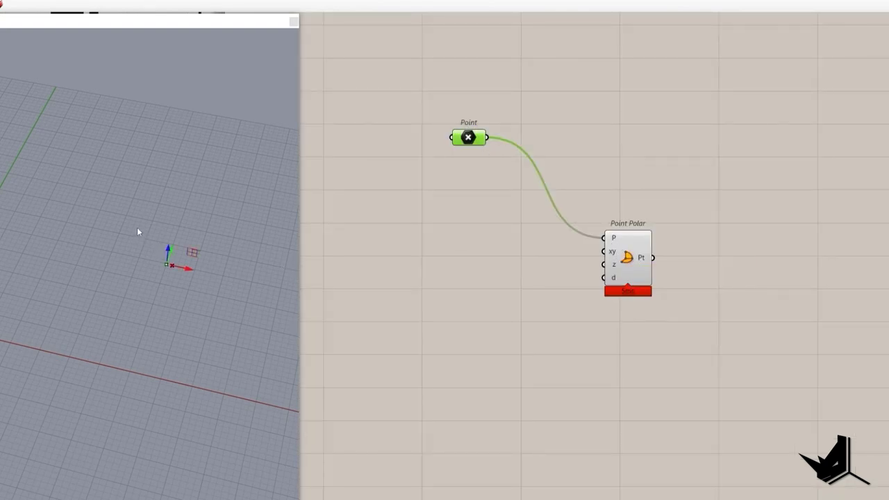
{"action": "key", "text": "Print"}
{"action": "left_click_drag", "start_coordinate": [59, 111], "coordinate": [286, 380]}
{"action": "mouse_move", "coordinate": [209, 276]}
{"action": "left_mouse_down"}
{"action": "mouse_move", "coordinate": [167, 232]}
{"action": "mouse_move", "coordinate": [198, 291]}
{"action": "left_mouse_up"}
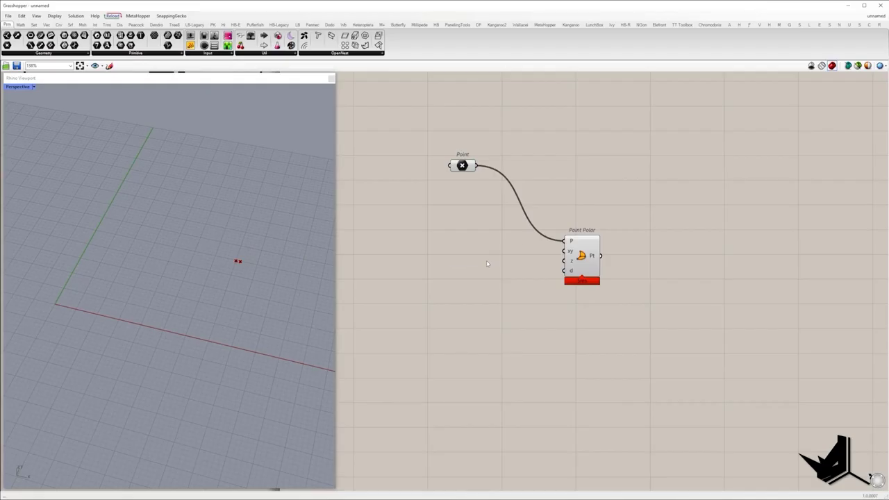
Add a number slider ranging from 0 to 360 and set Point Polar's xy input to degrees.
{"action": "double_click", "coordinate": [486, 260]}
{"action": "type", "text": "0<360"}
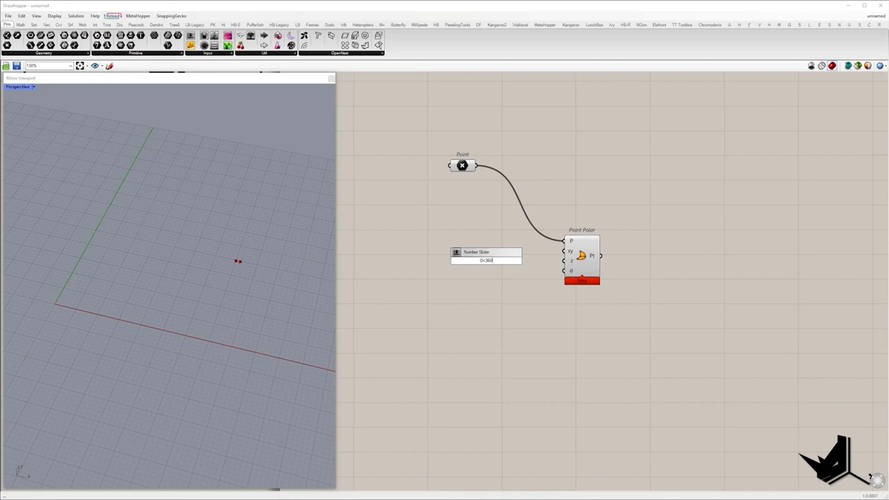
{"action": "key", "text": "Return"}
{"action": "right_click", "coordinate": [565, 250]}
{"action": "left_click", "coordinate": [596, 314]}
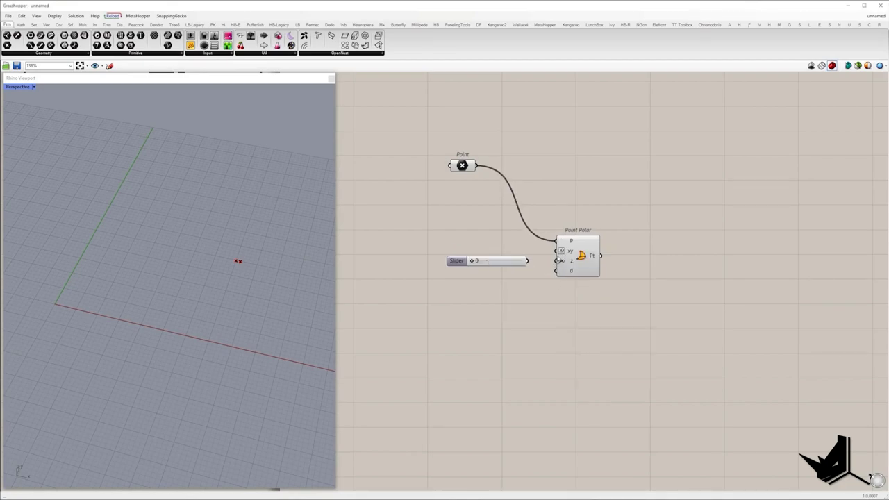
Connect the slider to the xy input of Point Polar and set the XY angle to 46.
{"action": "left_click_drag", "start_coordinate": [559, 251], "coordinate": [526, 261]}
{"action": "scroll", "coordinate": [498, 260], "scroll_direction": "up", "scroll_amount": 5}
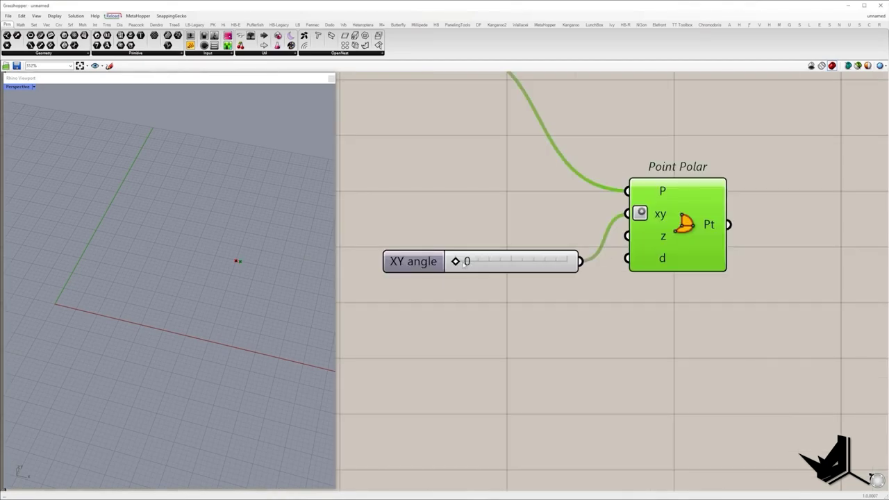
{"action": "mouse_move", "coordinate": [464, 263]}
{"action": "left_mouse_down"}
{"action": "mouse_move", "coordinate": [532, 262]}
{"action": "mouse_move", "coordinate": [470, 262]}
{"action": "left_mouse_up"}
{"action": "scroll", "coordinate": [185, 285], "scroll_direction": "up", "scroll_amount": 3}
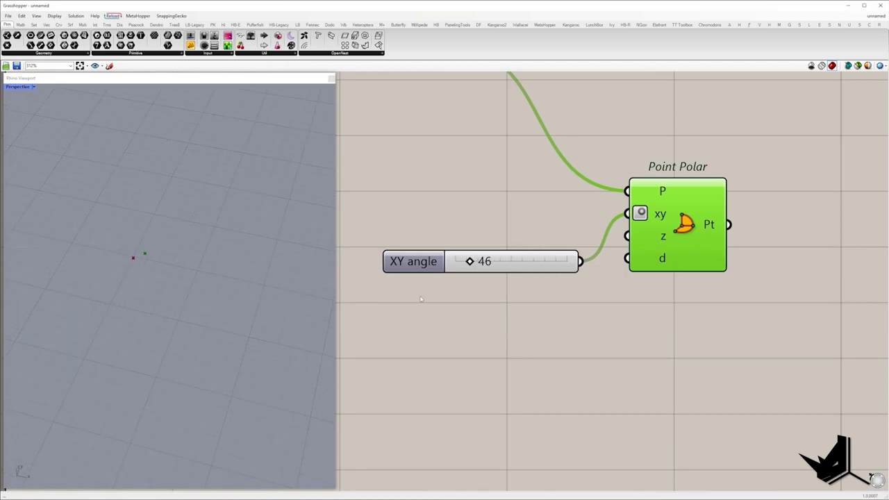
Add a Vector 2Pt component with the Point as A and Point Polar's output as B.
{"action": "double_click", "coordinate": [660, 269]}
{"action": "type", "text": "vec 2"}
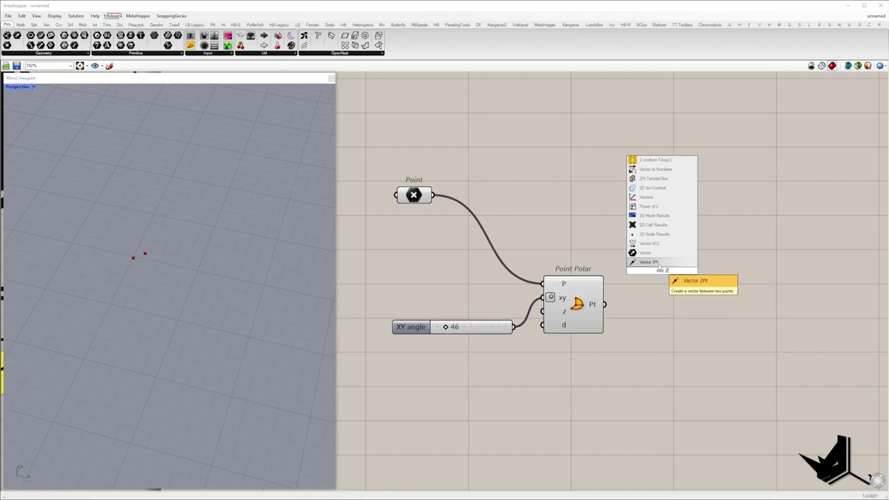
{"action": "left_click", "coordinate": [661, 264]}
{"action": "left_click_drag", "start_coordinate": [638, 271], "coordinate": [609, 305]}
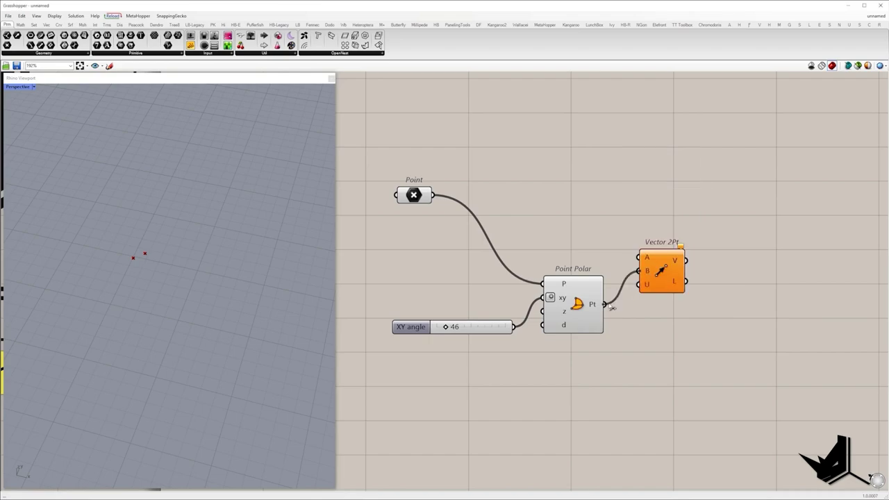
{"action": "left_click_drag", "start_coordinate": [638, 257], "coordinate": [433, 195]}
{"action": "left_click_drag", "start_coordinate": [657, 275], "coordinate": [682, 269]}
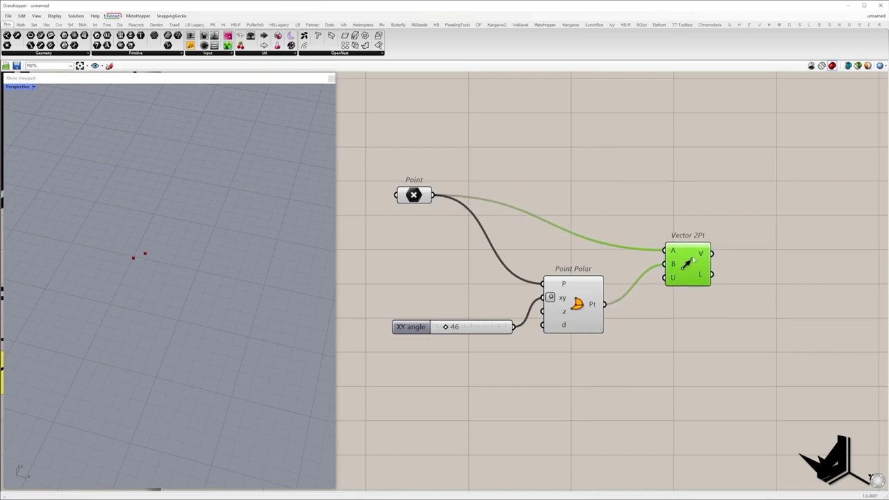
{"action": "key", "text": "Print"}
{"action": "left_click_drag", "start_coordinate": [28, 135], "coordinate": [321, 404]}
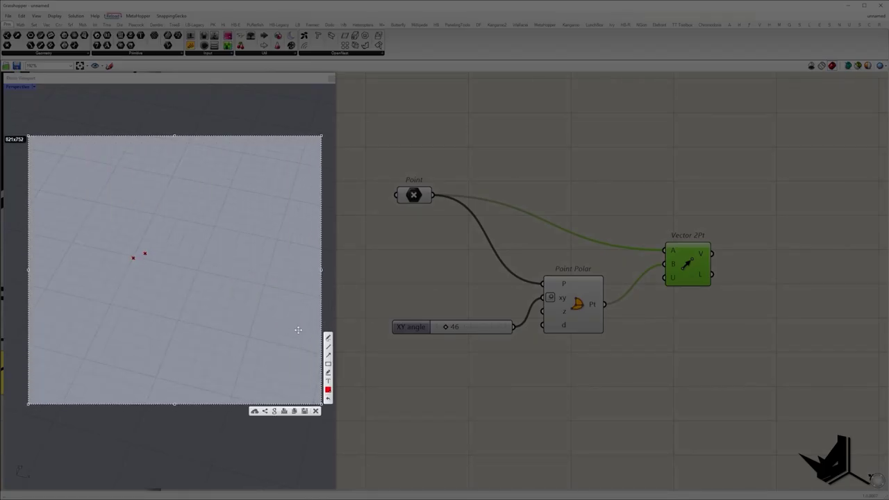
{"action": "left_click_drag", "start_coordinate": [133, 257], "coordinate": [145, 253]}
{"action": "left_click_drag", "start_coordinate": [142, 252], "coordinate": [146, 256]}
{"action": "mouse_move", "coordinate": [722, 224]}
{"action": "left_mouse_down"}
{"action": "mouse_move", "coordinate": [657, 218]}
{"action": "mouse_move", "coordinate": [721, 246]}
{"action": "left_mouse_up"}
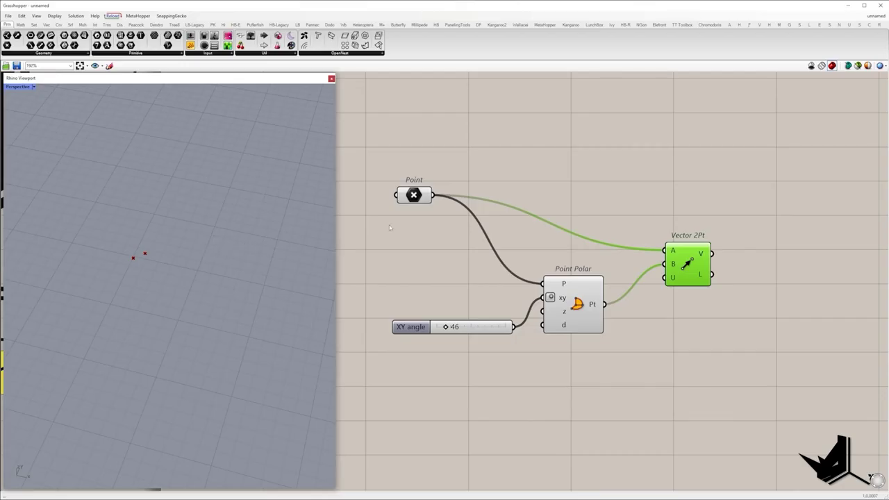
Add a Construct Plane component with the Point as its origin and the Vector 2Pt output V as its X axis.
{"action": "right_click_drag", "start_coordinate": [732, 198], "coordinate": [651, 227]}
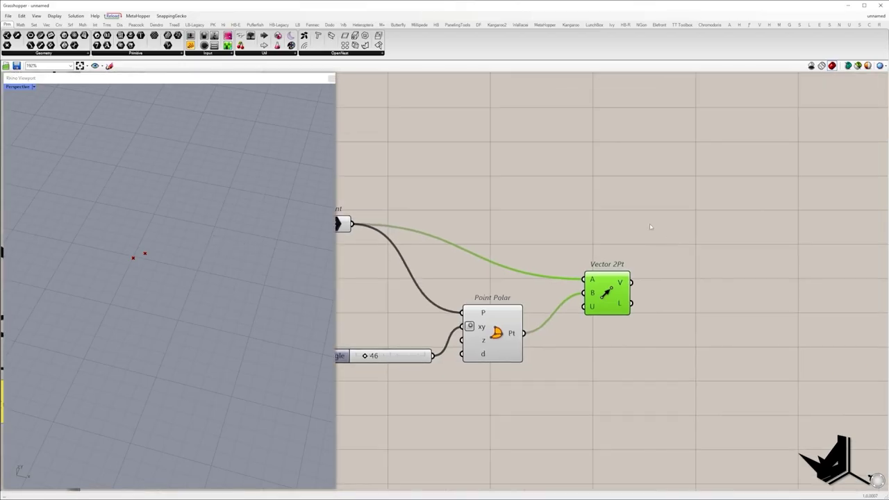
{"action": "double_click", "coordinate": [692, 243]}
{"action": "type", "text": "con pla"}
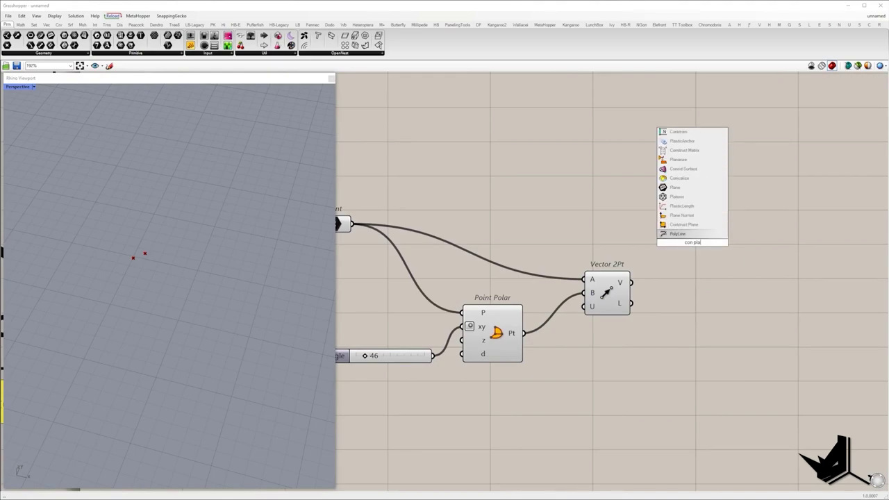
{"action": "key", "text": "Return"}
{"action": "scroll", "coordinate": [677, 247], "scroll_direction": "down", "scroll_amount": 1}
{"action": "left_click_drag", "start_coordinate": [669, 230], "coordinate": [402, 229]}
{"action": "scroll", "coordinate": [644, 267], "scroll_direction": "up", "scroll_amount": 1}
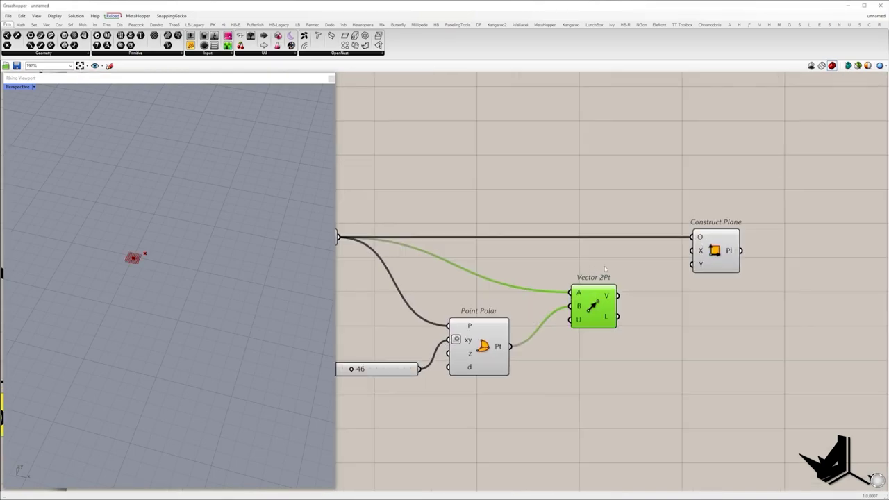
{"action": "left_click_drag", "start_coordinate": [622, 301], "coordinate": [692, 258]}
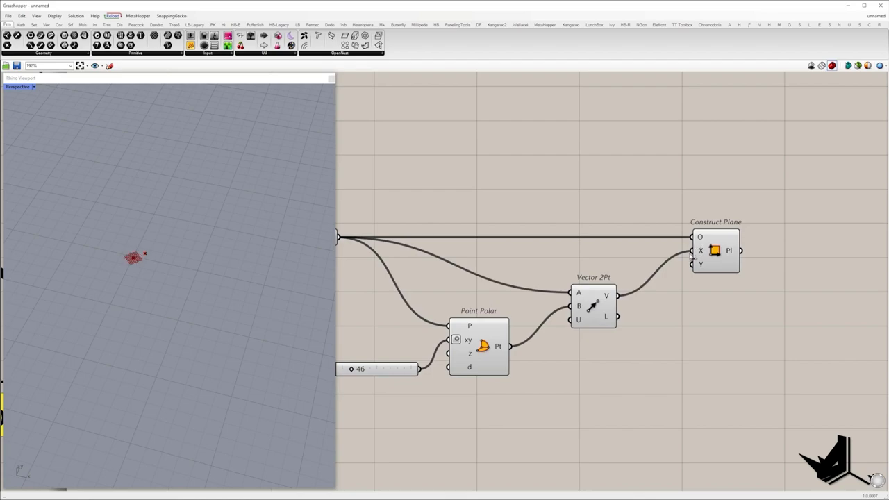
Add a Unit Z vector and connect it to the Y input of Construct Plane.
{"action": "double_click", "coordinate": [667, 368]}
{"action": "type", "text": "z"}
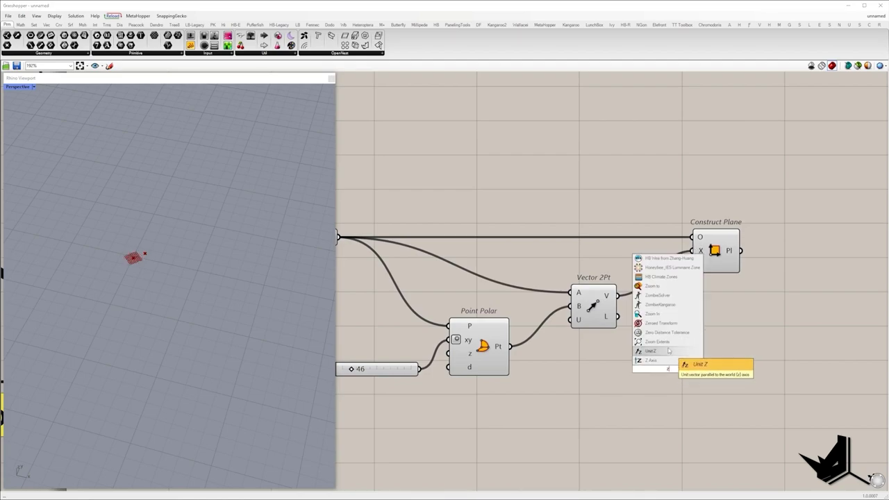
{"action": "left_click", "coordinate": [668, 352]}
{"action": "left_click_drag", "start_coordinate": [687, 369], "coordinate": [693, 265]}
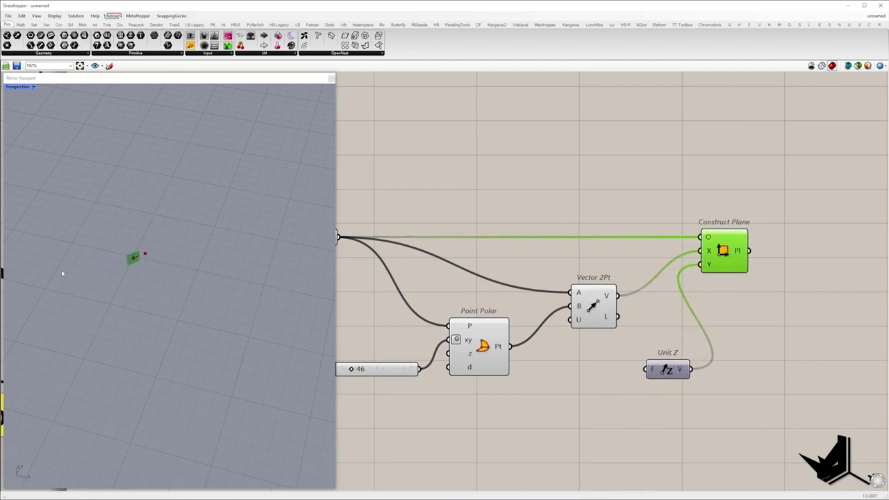
Add a Rectangle component, connect the constructed plane to its P input, and place it beyond Construct Plane.
{"action": "scroll", "coordinate": [672, 321], "scroll_direction": "down", "scroll_amount": 2}
{"action": "double_click", "coordinate": [686, 330]}
{"action": "type", "text": "recta"}
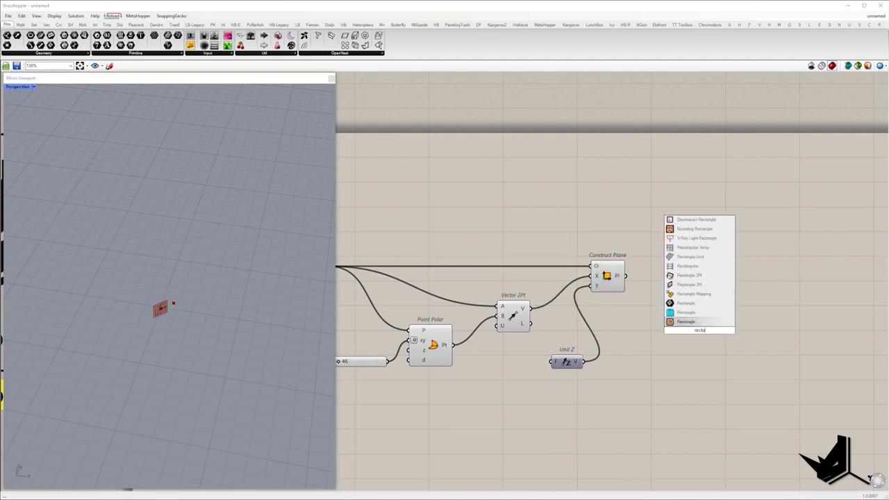
{"action": "left_click", "coordinate": [685, 323]}
{"action": "left_click_drag", "start_coordinate": [683, 319], "coordinate": [625, 276]}
{"action": "left_click_drag", "start_coordinate": [698, 331], "coordinate": [752, 361]}
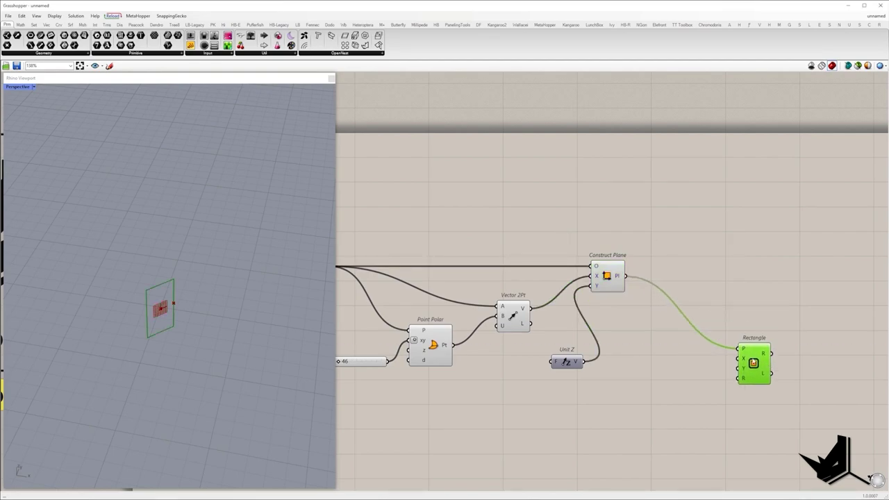
Drive the rectangle's size with sliders ranging from 0 to 2.00, setting X Size to 0.70 and Y Size to 1.40.
{"action": "double_click", "coordinate": [700, 390]}
{"action": "type", "text": "0<2.0"}
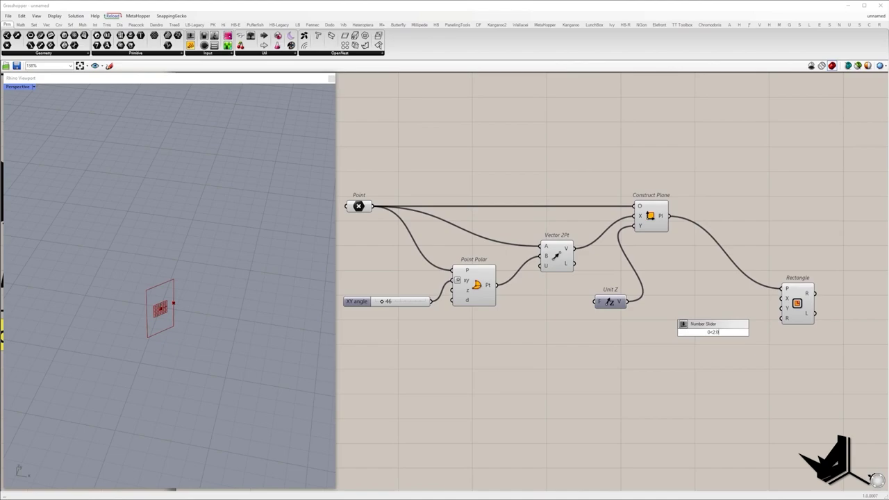
{"action": "type", "text": "0"}
{"action": "key", "text": "Return"}
{"action": "scroll", "coordinate": [743, 324], "scroll_direction": "up", "scroll_amount": 2}
{"action": "double_click", "coordinate": [733, 334]}
{"action": "type", "text": "0.7"}
{"action": "key", "text": "Return"}
{"action": "left_click_drag", "start_coordinate": [795, 288], "coordinate": [759, 335]}
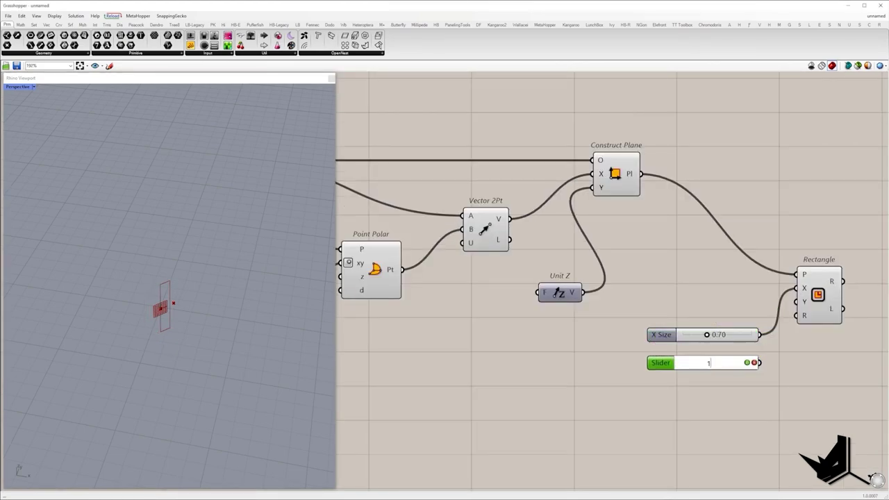
{"action": "type", "text": ".40"}
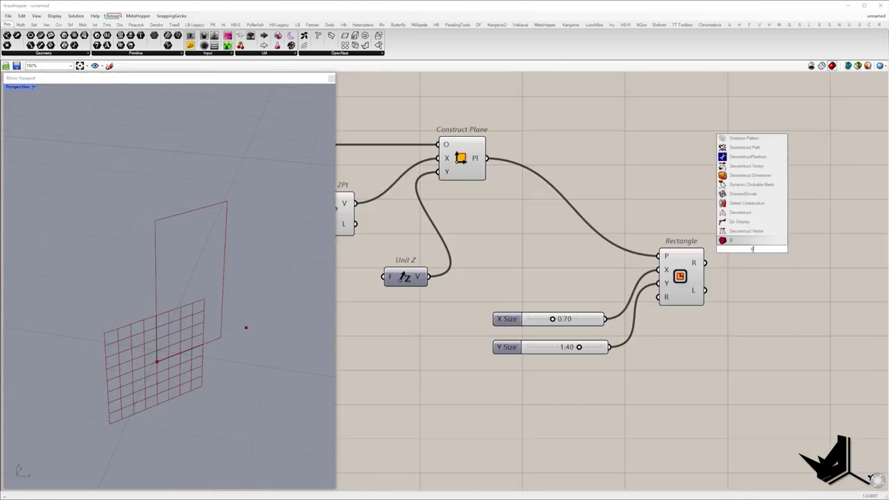
Add a Discontinuity component fed by the rectangle's R output and place it in line with Rectangle.
{"action": "type", "text": "sc"}
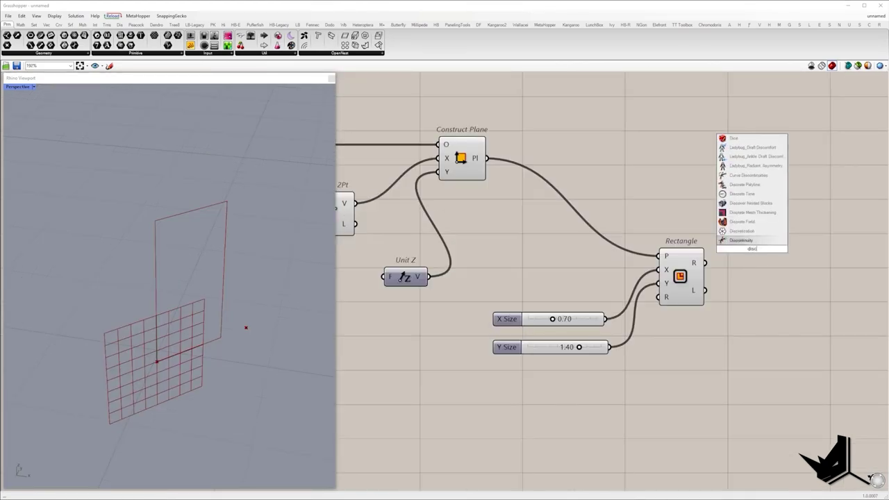
{"action": "key", "text": "Return"}
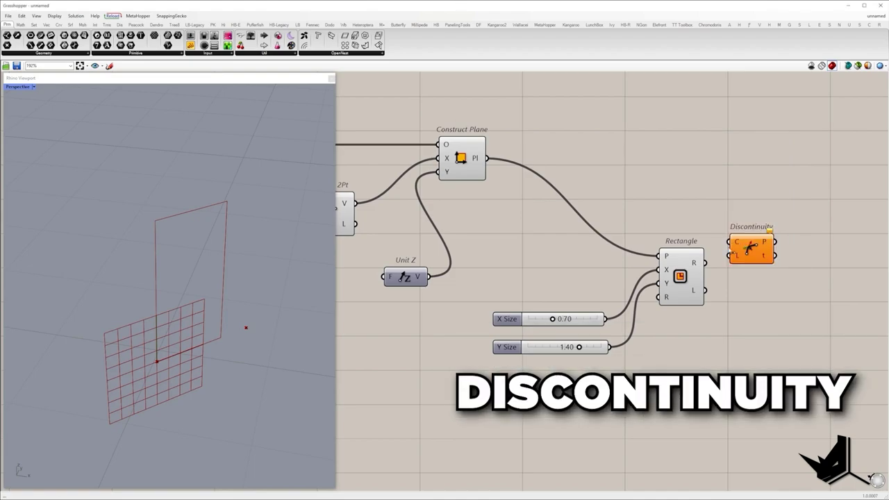
{"action": "left_click_drag", "start_coordinate": [729, 242], "coordinate": [706, 263]}
{"action": "left_click_drag", "start_coordinate": [491, 281], "coordinate": [699, 304]}
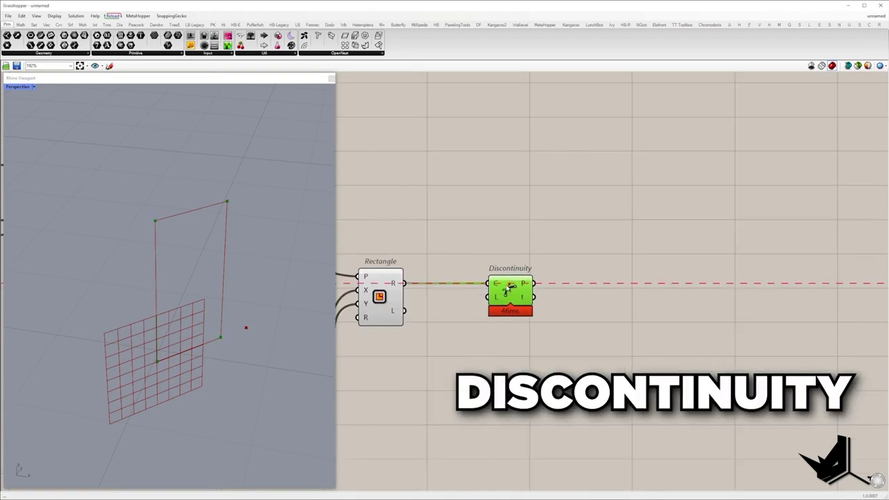
Add a List Item component with Discontinuity's P output connected to its list input.
{"action": "double_click", "coordinate": [642, 266]}
{"action": "type", "text": "item"}
{"action": "key", "text": "Return"}
{"action": "scroll", "coordinate": [625, 278], "scroll_direction": "up", "scroll_amount": 2}
{"action": "scroll", "coordinate": [683, 325], "scroll_direction": "up", "scroll_amount": 2}
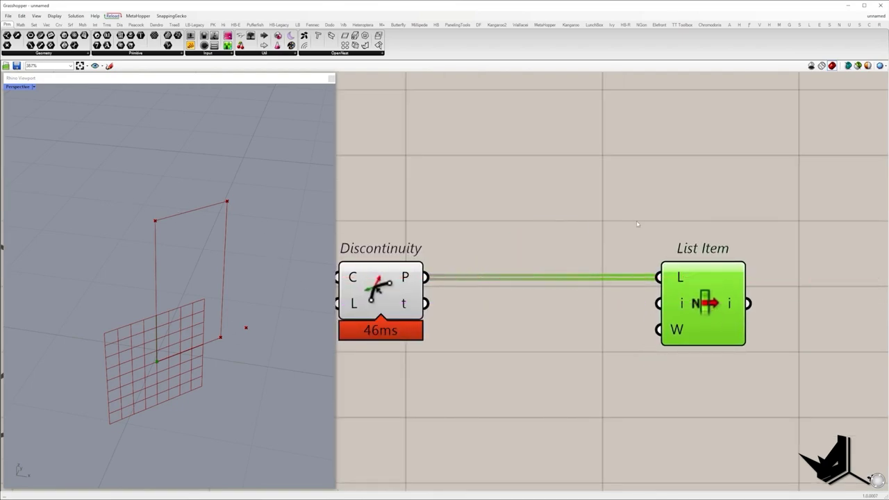
Add the extra outputs +1, +2 and +3 to the List Item component.
{"action": "scroll", "coordinate": [749, 378], "scroll_direction": "up", "scroll_amount": 5}
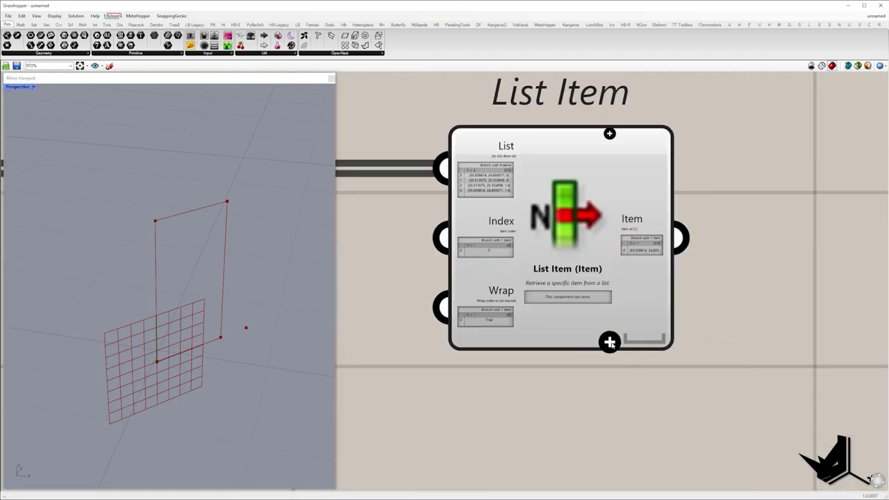
{"action": "left_click", "coordinate": [592, 303]}
{"action": "left_click", "coordinate": [590, 299]}
{"action": "scroll", "coordinate": [583, 309], "scroll_direction": "down", "scroll_amount": 6}
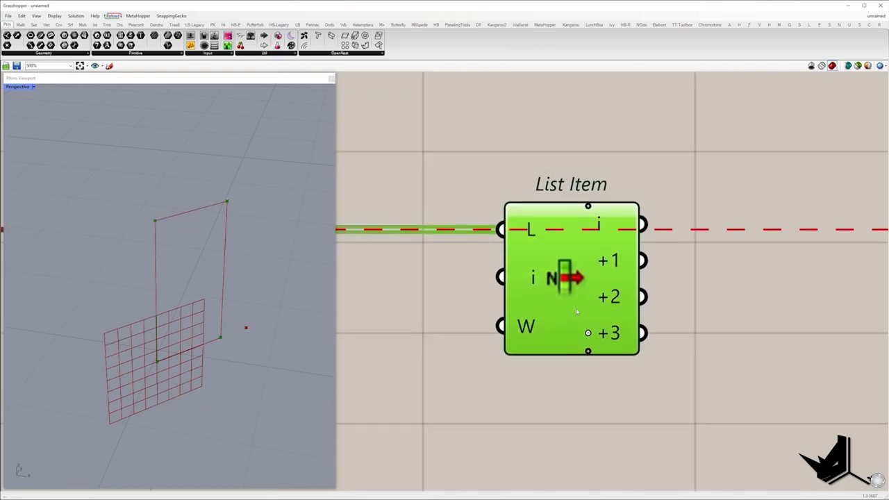
Add a Point parameter and connect the first output (i) of List Item to it.
{"action": "double_click", "coordinate": [648, 258]}
{"action": "type", "text": "pt"}
{"action": "left_click", "coordinate": [637, 224]}
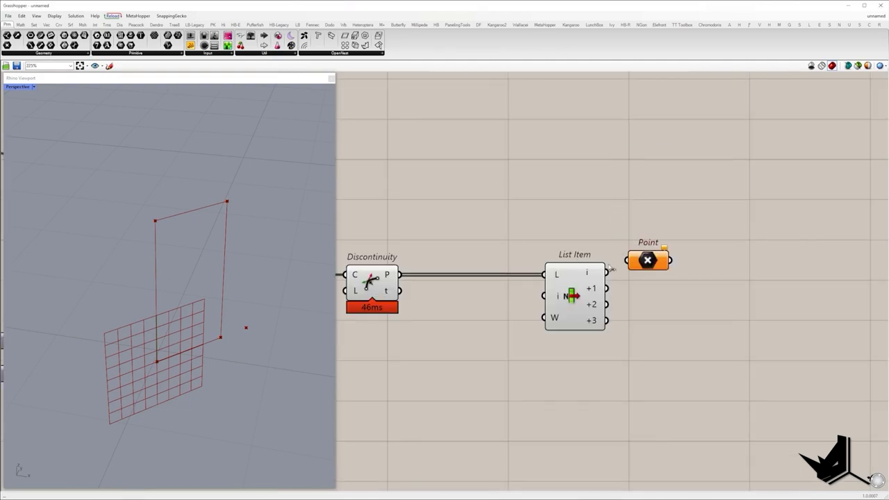
{"action": "left_click_drag", "start_coordinate": [608, 271], "coordinate": [681, 219]}
{"action": "scroll", "coordinate": [694, 236], "scroll_direction": "down", "scroll_amount": 6}
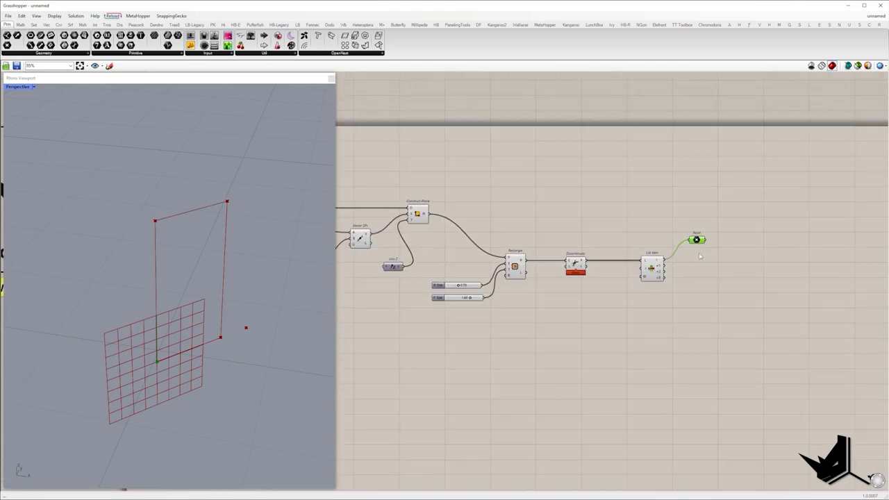
Make three copies of the Point parameter and connect them to List Item's +1, +2 and +3 outputs.
{"action": "scroll", "coordinate": [710, 248], "scroll_direction": "up", "scroll_amount": 4}
{"action": "key", "text": "ctrl+c"}
{"action": "key", "text": "ctrl+v"}
{"action": "key", "text": "ctrl+v"}
{"action": "key", "text": "ctrl+v"}
{"action": "left_click_drag", "start_coordinate": [705, 252], "coordinate": [687, 338]}
{"action": "left_click_drag", "start_coordinate": [636, 298], "coordinate": [673, 337]}
{"action": "left_click_drag", "start_coordinate": [636, 288], "coordinate": [681, 240]}
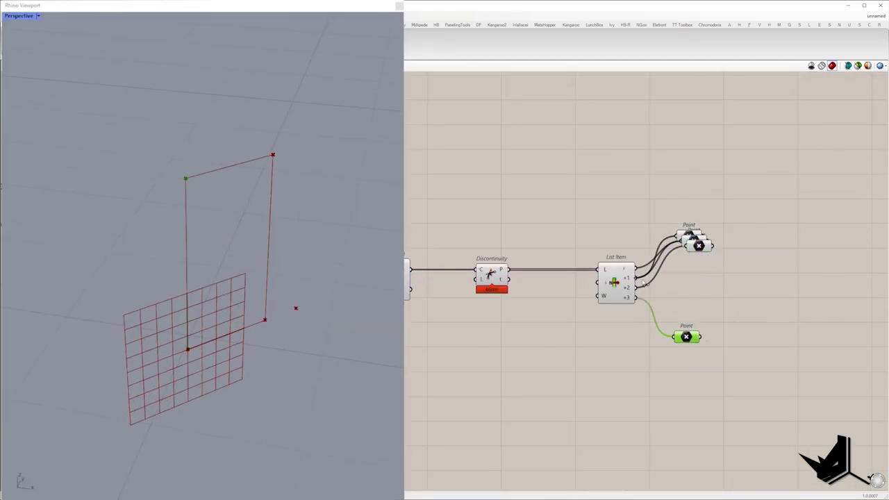
Align the four Point parameters in a vertical column and space them evenly.
{"action": "left_click_drag", "start_coordinate": [716, 386], "coordinate": [684, 228]}
{"action": "left_click", "coordinate": [692, 226]}
{"action": "left_click", "coordinate": [692, 222]}
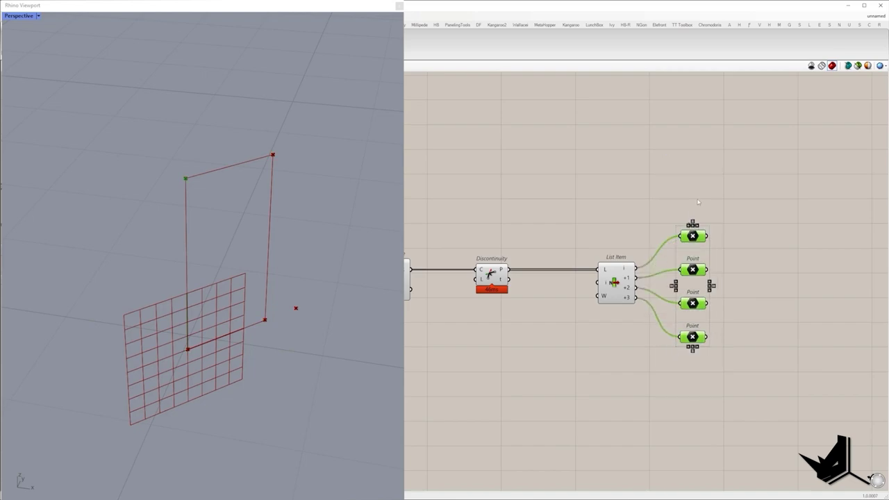
{"action": "scroll", "coordinate": [700, 236], "scroll_direction": "up", "scroll_amount": 2}
{"action": "scroll", "coordinate": [701, 237], "scroll_direction": "down", "scroll_amount": 2}
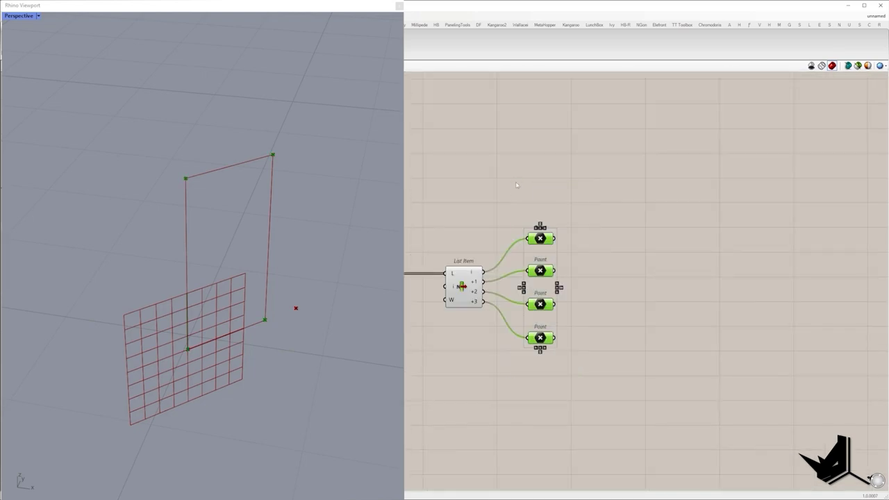
{"action": "double_click", "coordinate": [590, 191]}
{"action": "key", "text": "Escape"}
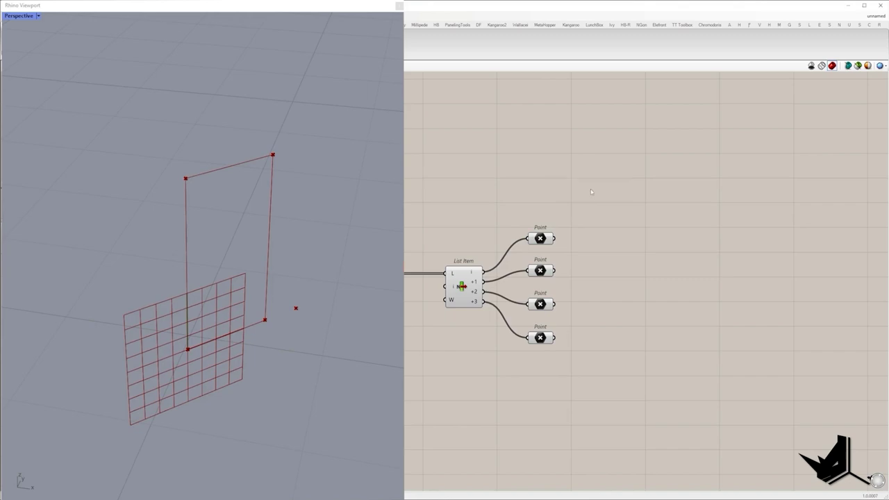
{"action": "left_click_drag", "start_coordinate": [513, 216], "coordinate": [589, 258]}
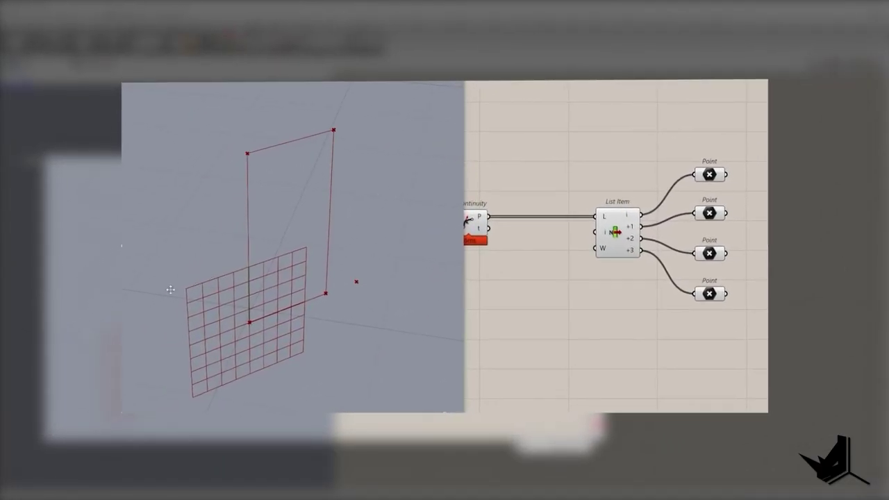
{"action": "mouse_move", "coordinate": [174, 295]}
{"action": "left_mouse_down"}
{"action": "mouse_move", "coordinate": [274, 268]}
{"action": "mouse_move", "coordinate": [208, 371]}
{"action": "left_mouse_up"}
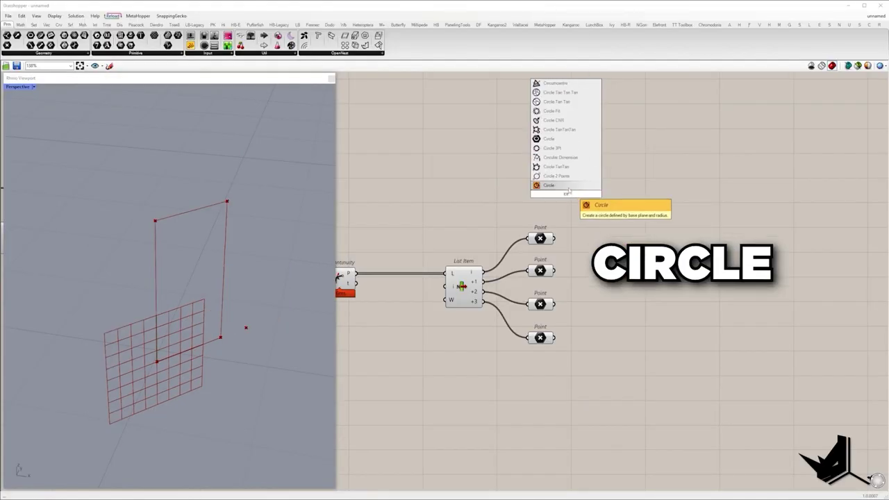
Add a Circle component and connect the Construct Plane output to its plane input (P).
{"action": "left_click", "coordinate": [567, 186]}
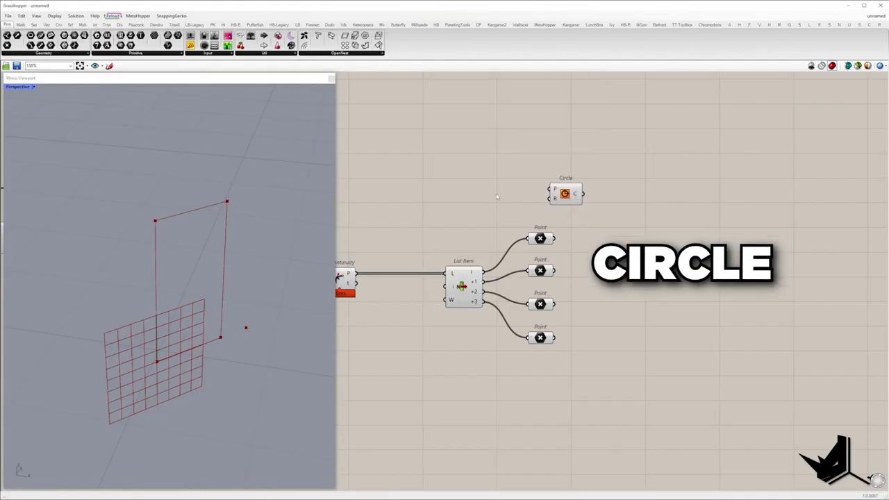
{"action": "scroll", "coordinate": [599, 239], "scroll_direction": "down", "scroll_amount": 2}
{"action": "left_click", "coordinate": [398, 223]}
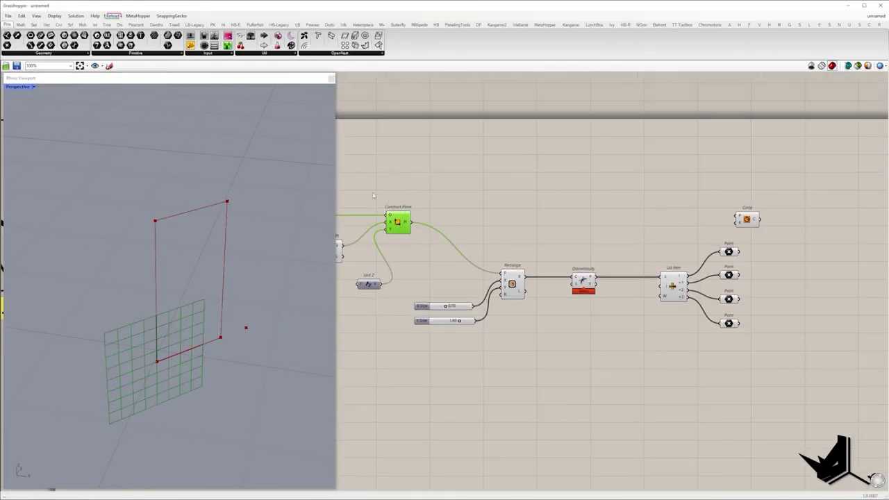
{"action": "left_click_drag", "start_coordinate": [373, 196], "coordinate": [462, 254]}
{"action": "left_click_drag", "start_coordinate": [411, 222], "coordinate": [589, 234]}
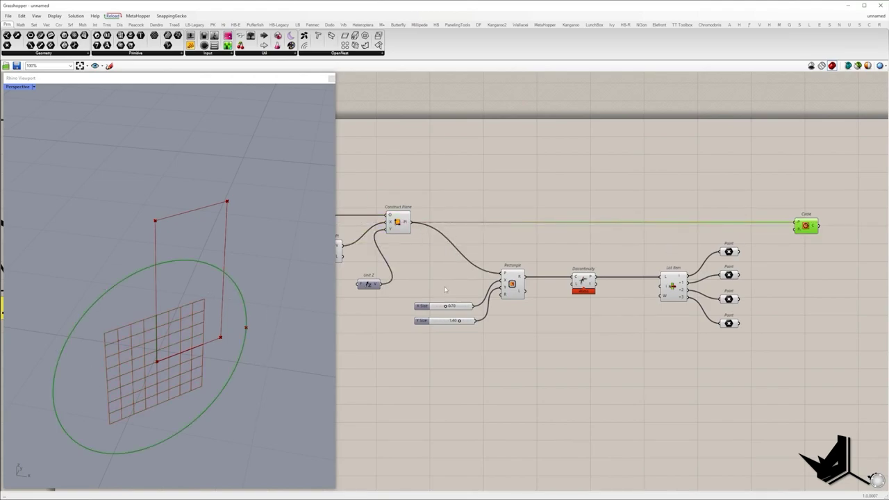
Add a number slider ranging from 0 to 1 above the Rectangle component.
{"action": "scroll", "coordinate": [445, 290], "scroll_direction": "up", "scroll_amount": 2}
{"action": "left_click_drag", "start_coordinate": [427, 272], "coordinate": [529, 300]}
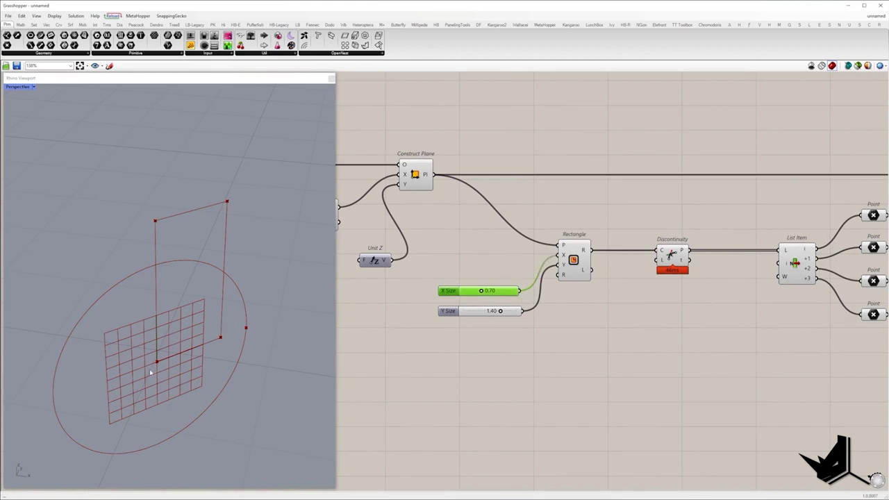
{"action": "double_click", "coordinate": [583, 125]}
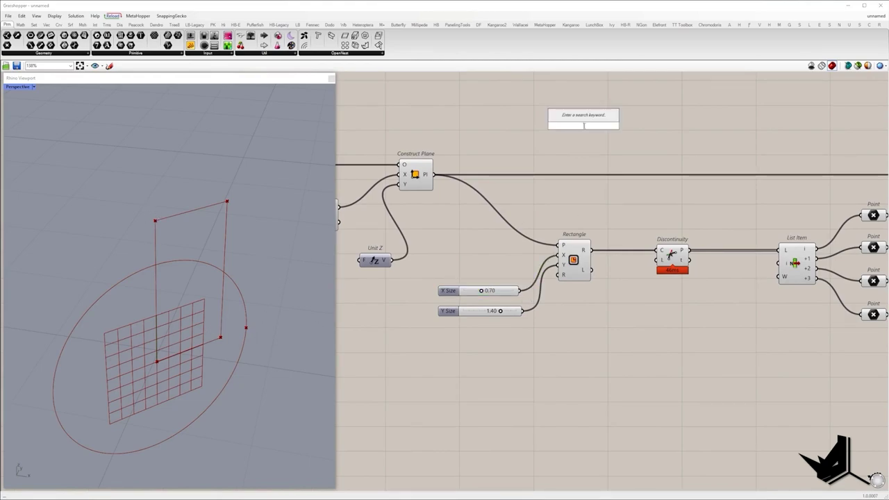
{"action": "type", "text": "0<1"}
{"action": "key", "text": "Return"}
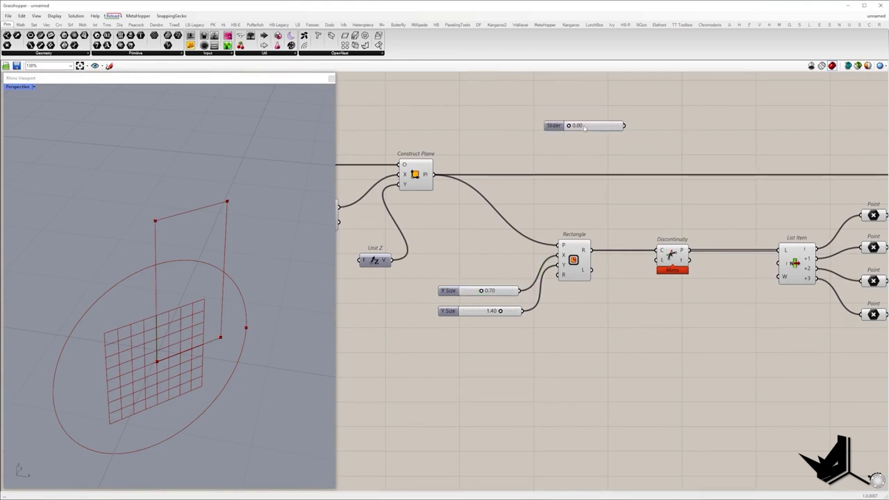
Add a Multiplication component near the Circle, with the new slider connected to A and the X Size slider to B.
{"action": "right_click_drag", "start_coordinate": [694, 144], "coordinate": [554, 196]}
{"action": "double_click", "coordinate": [554, 196]}
{"action": "type", "text": "multi"}
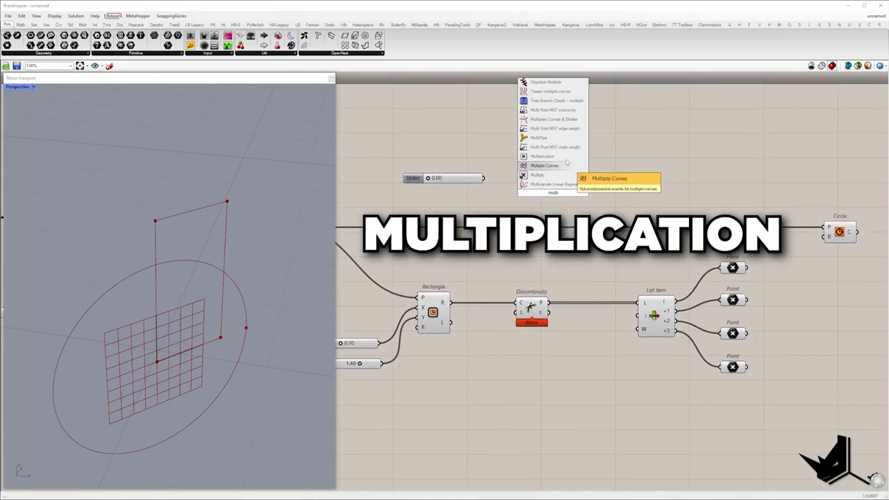
{"action": "left_click", "coordinate": [561, 158]}
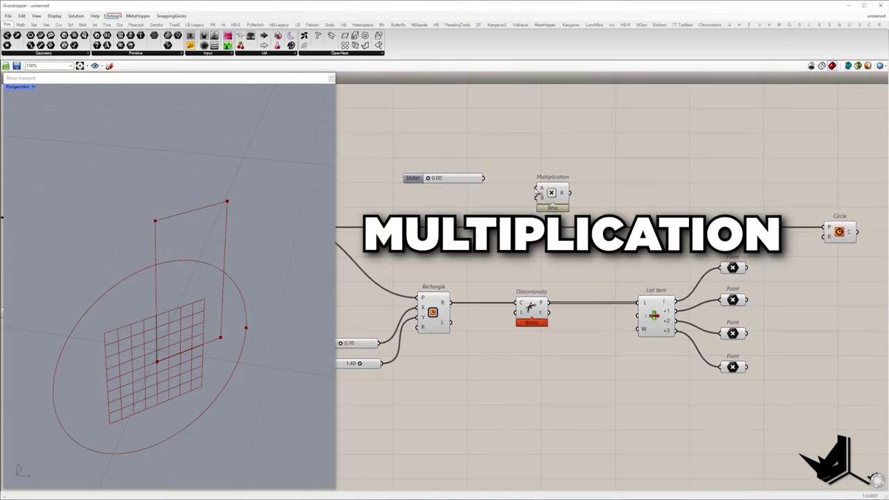
{"action": "left_click_drag", "start_coordinate": [536, 189], "coordinate": [379, 343]}
{"action": "scroll", "coordinate": [501, 222], "scroll_direction": "down", "scroll_amount": 5}
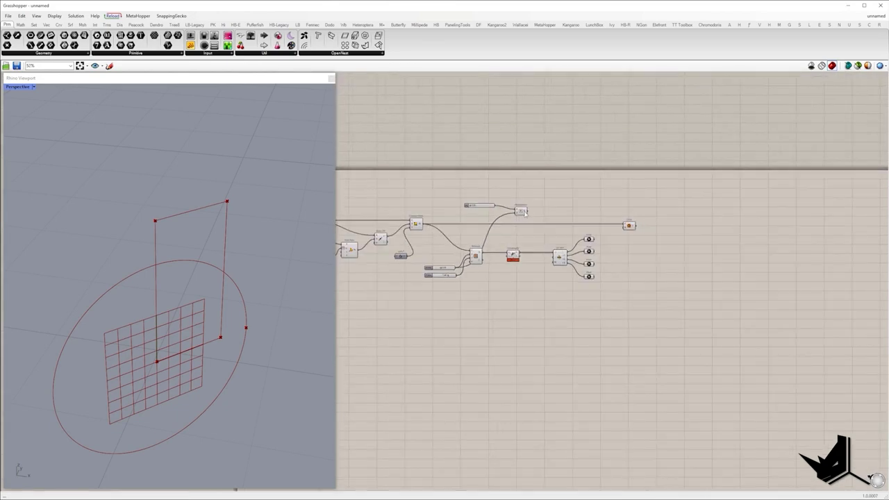
{"action": "left_click_drag", "start_coordinate": [526, 213], "coordinate": [611, 211]}
Route the X Size wire to the Multiplication through a relay and place the factor slider beside the A input.
{"action": "scroll", "coordinate": [606, 211], "scroll_direction": "up", "scroll_amount": 4}
{"action": "right_click_drag", "start_coordinate": [486, 234], "coordinate": [558, 229]}
{"action": "double_click", "coordinate": [559, 229]}
{"action": "left_click_drag", "start_coordinate": [560, 229], "coordinate": [398, 216]}
{"action": "right_click_drag", "start_coordinate": [408, 204], "coordinate": [477, 210]}
{"action": "scroll", "coordinate": [476, 208], "scroll_direction": "up", "scroll_amount": 2}
{"action": "left_click_drag", "start_coordinate": [477, 202], "coordinate": [778, 202]}
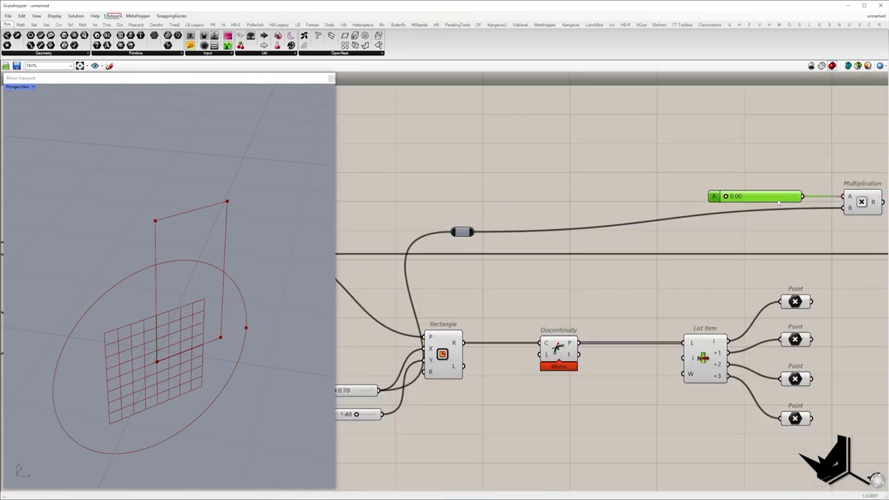
Set the factor slider to 0.37 and connect the Multiplication result to the Circle's radius input (R).
{"action": "right_click_drag", "start_coordinate": [778, 202], "coordinate": [469, 212]}
{"action": "scroll", "coordinate": [469, 212], "scroll_direction": "up", "scroll_amount": 2}
{"action": "left_click_drag", "start_coordinate": [397, 205], "coordinate": [432, 205]}
{"action": "left_click_drag", "start_coordinate": [613, 213], "coordinate": [639, 300]}
{"action": "left_click", "coordinate": [665, 300]}
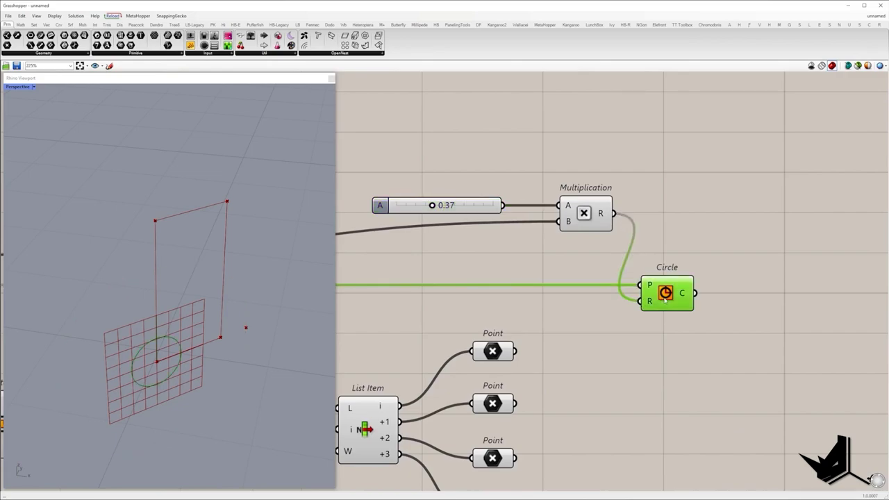
Try the factor slider at 1.00 and settle the circle's radius factor at 0.75.
{"action": "left_click_drag", "start_coordinate": [432, 204], "coordinate": [493, 204]}
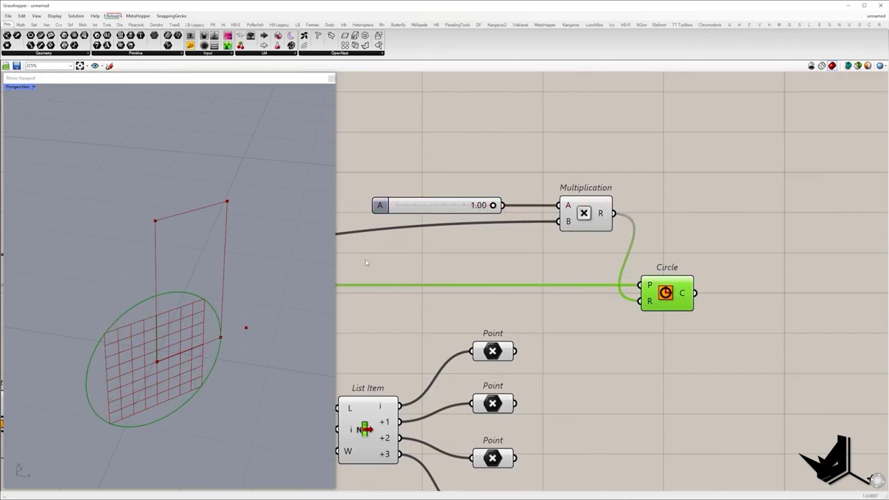
{"action": "right_click_drag", "start_coordinate": [181, 326], "coordinate": [144, 324]}
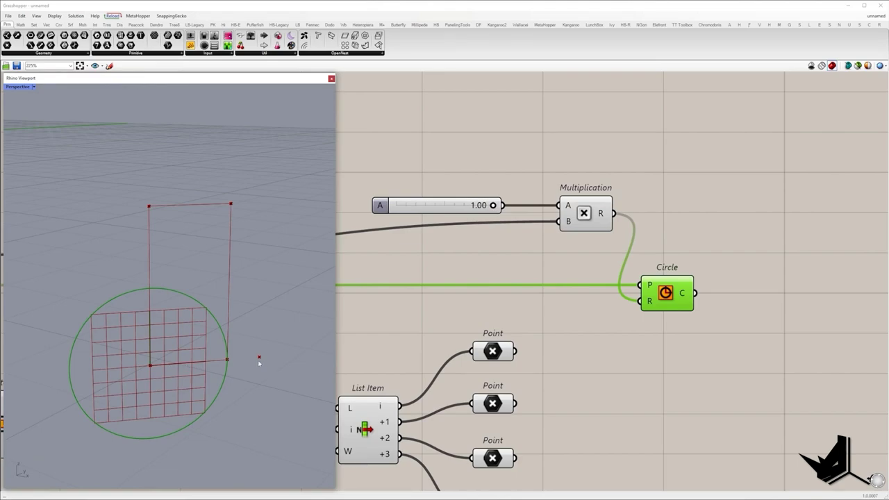
{"action": "left_click_drag", "start_coordinate": [493, 205], "coordinate": [468, 206]}
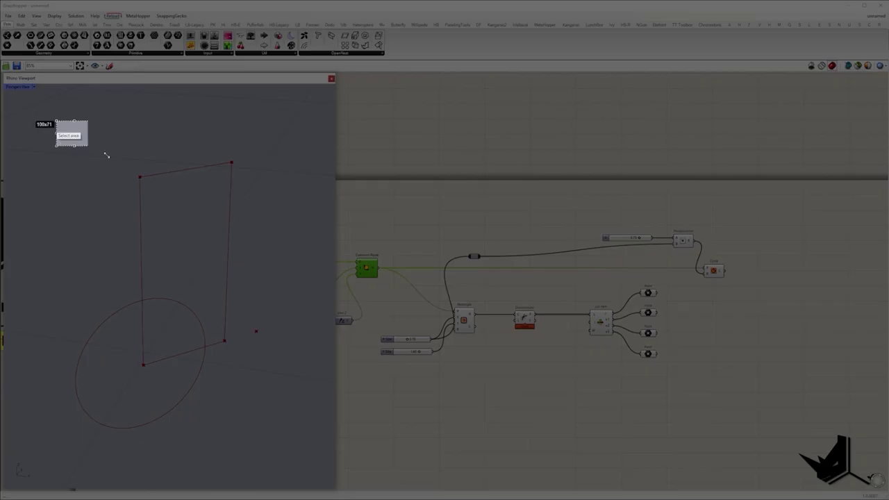
Capture the screen and mark in red the circle's intersection with the base edge as 1 and a point on the left vertical edge.
{"action": "left_click_drag", "start_coordinate": [56, 120], "coordinate": [747, 468]}
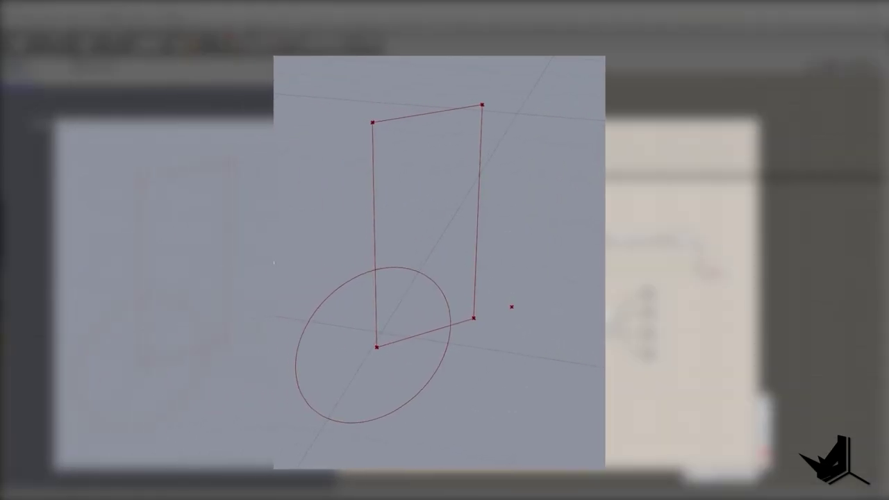
{"action": "left_click", "coordinate": [456, 324]}
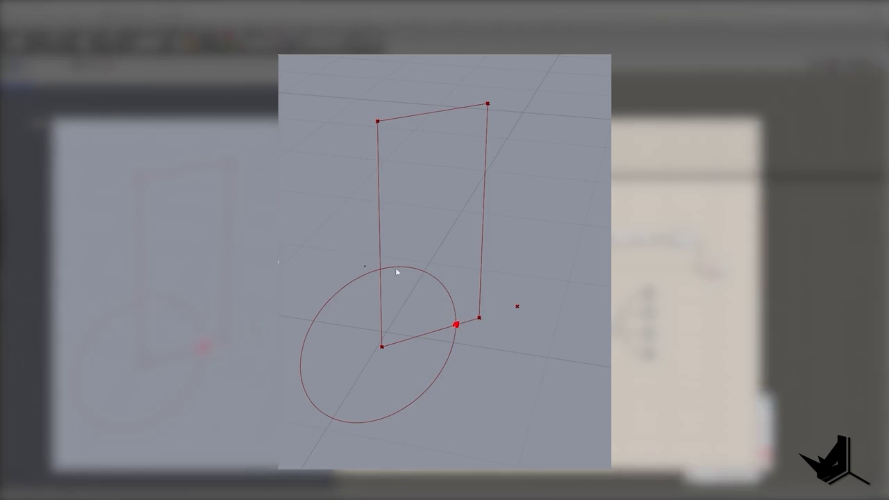
{"action": "left_click_drag", "start_coordinate": [457, 324], "coordinate": [468, 351]}
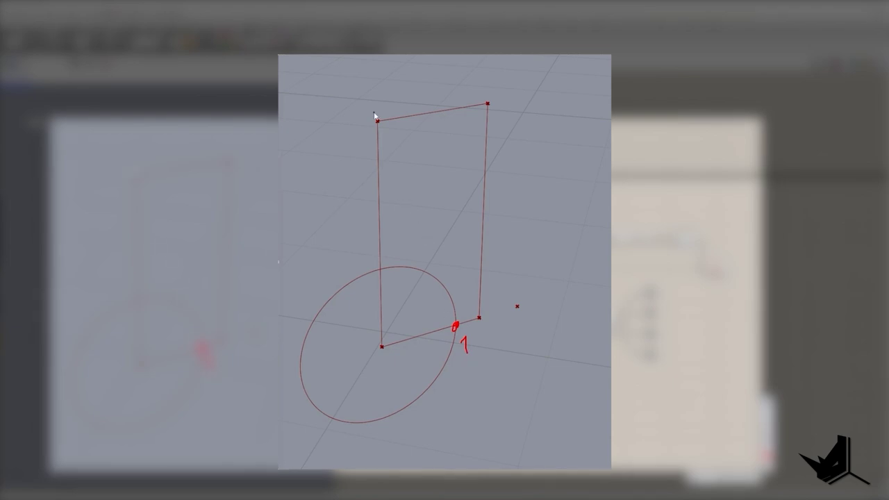
{"action": "mouse_move", "coordinate": [378, 119]}
{"action": "left_mouse_down"}
{"action": "mouse_move", "coordinate": [385, 325]}
{"action": "mouse_move", "coordinate": [376, 127]}
{"action": "left_mouse_up"}
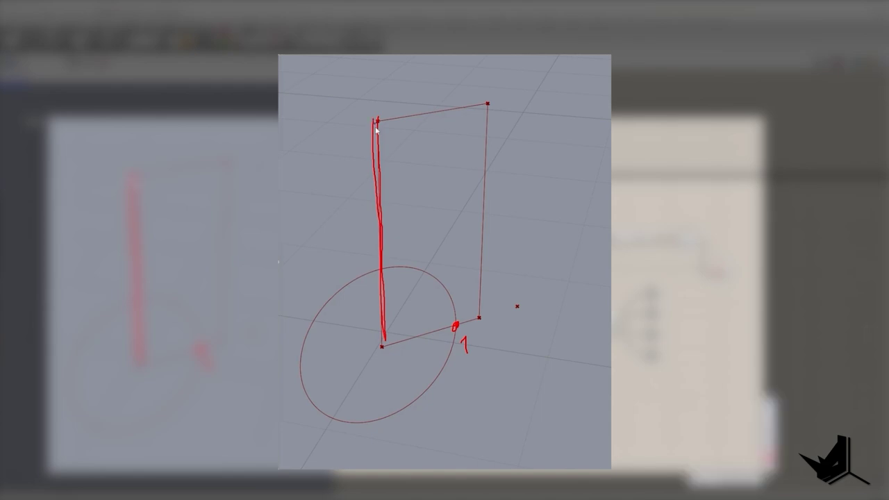
{"action": "key", "text": "ctrl+z"}
{"action": "left_click", "coordinate": [377, 181]}
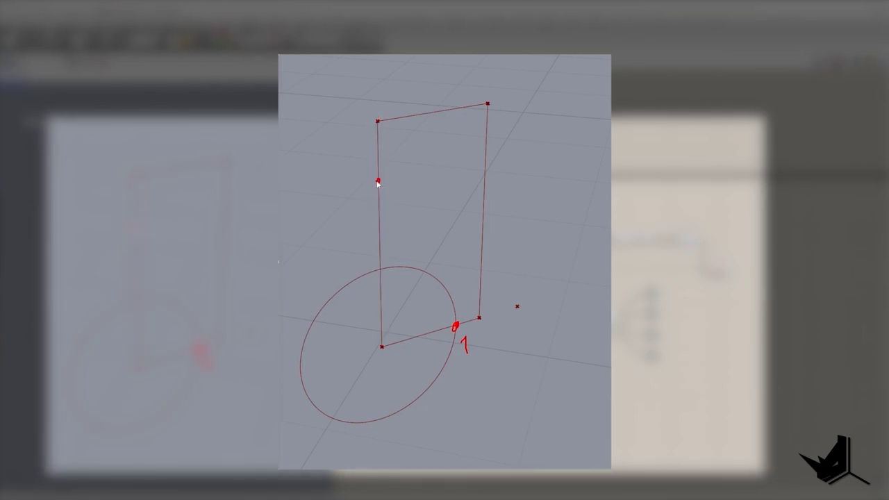
{"action": "left_click_drag", "start_coordinate": [378, 182], "coordinate": [377, 184]}
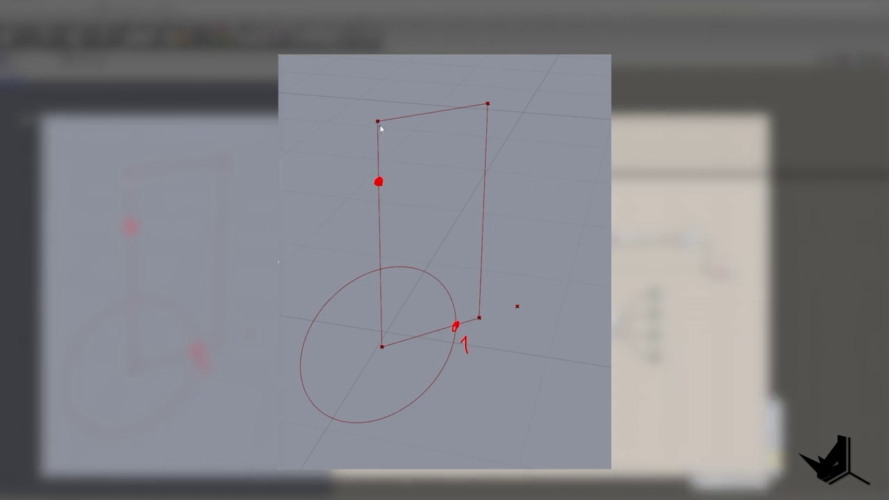
Sketch a yellow curve from the upper-left corner through the edge point to point 1, with cyan vertical tangent arrows at its curved section's ends.
{"action": "mouse_move", "coordinate": [378, 122]}
{"action": "left_mouse_down"}
{"action": "mouse_move", "coordinate": [379, 179]}
{"action": "mouse_move", "coordinate": [426, 234]}
{"action": "mouse_move", "coordinate": [455, 327]}
{"action": "left_mouse_up"}
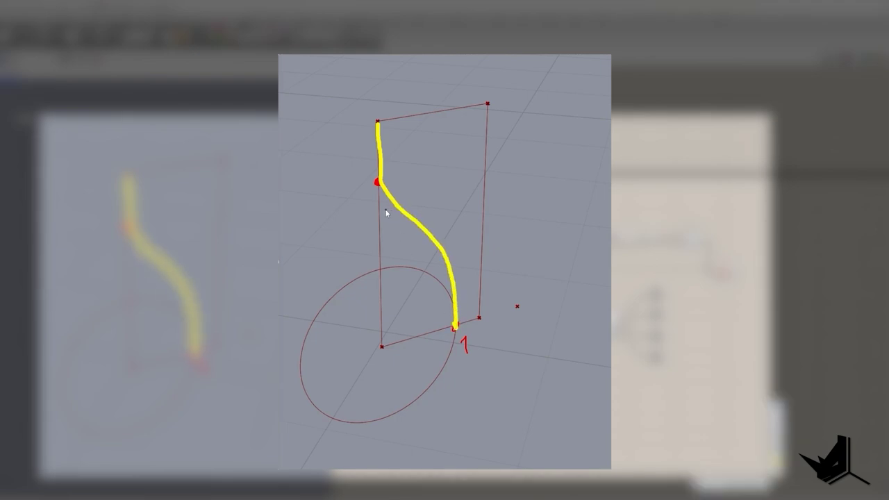
{"action": "left_click_drag", "start_coordinate": [379, 189], "coordinate": [381, 225]}
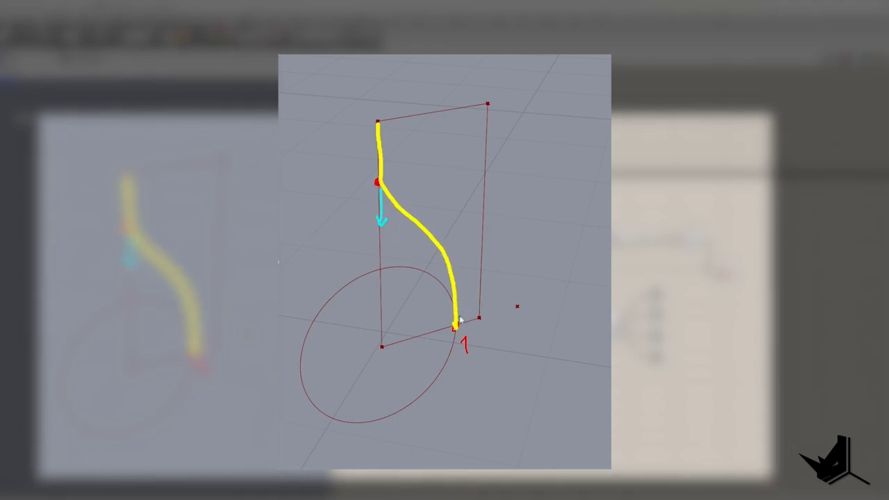
{"action": "mouse_move", "coordinate": [457, 322]}
{"action": "left_mouse_down"}
{"action": "mouse_move", "coordinate": [456, 269]}
{"action": "mouse_move", "coordinate": [466, 282]}
{"action": "left_mouse_up"}
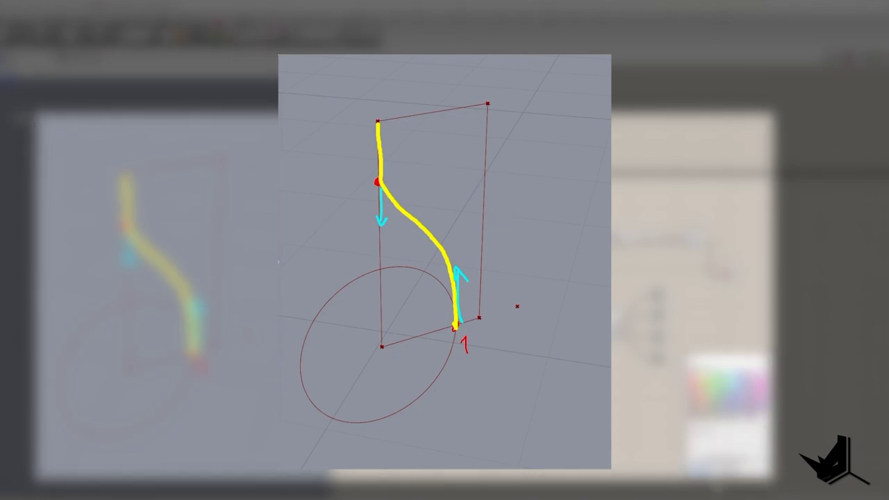
Circle the rectangle's upper-right corner in yellow and sketch further curves down toward the base on the captured image.
{"action": "left_click_drag", "start_coordinate": [488, 99], "coordinate": [485, 107]}
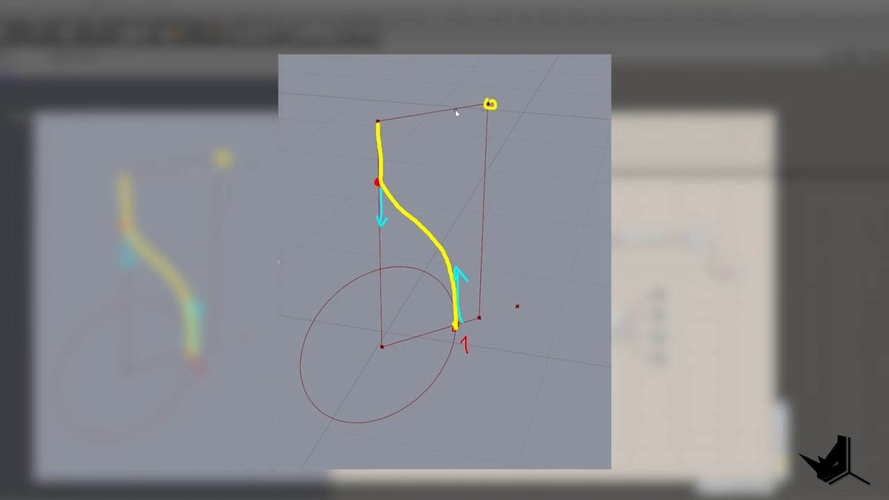
{"action": "mouse_move", "coordinate": [423, 113]}
{"action": "left_mouse_down"}
{"action": "mouse_move", "coordinate": [425, 142]}
{"action": "mouse_move", "coordinate": [466, 194]}
{"action": "mouse_move", "coordinate": [484, 252]}
{"action": "mouse_move", "coordinate": [484, 316]}
{"action": "left_mouse_up"}
{"action": "mouse_move", "coordinate": [393, 131]}
{"action": "left_mouse_down"}
{"action": "mouse_move", "coordinate": [455, 285]}
{"action": "mouse_move", "coordinate": [455, 272]}
{"action": "left_mouse_up"}
{"action": "mouse_move", "coordinate": [431, 145]}
{"action": "left_mouse_down"}
{"action": "mouse_move", "coordinate": [463, 229]}
{"action": "mouse_move", "coordinate": [470, 283]}
{"action": "left_mouse_up"}
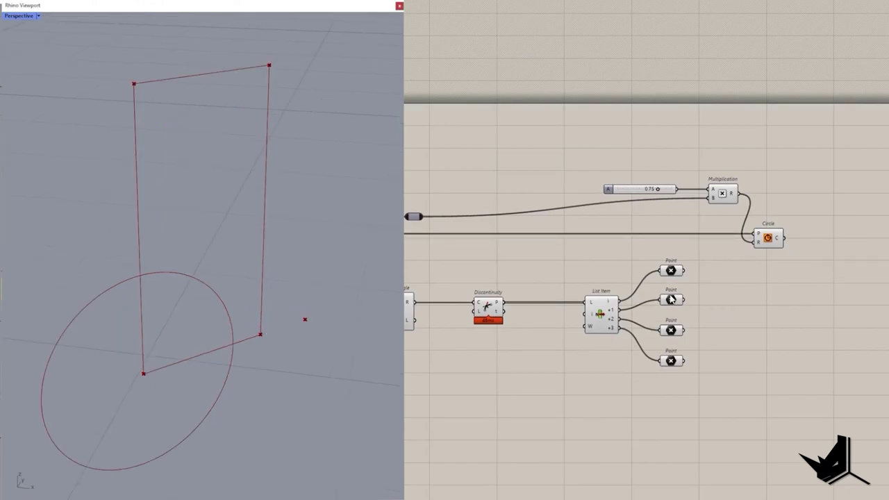
Check the second Point parameter's corner and the circle in the viewport, and add a Curve Closest Point component beside the Circle.
{"action": "left_click", "coordinate": [670, 298]}
{"action": "scroll", "coordinate": [336, 348], "scroll_direction": "up", "scroll_amount": 3}
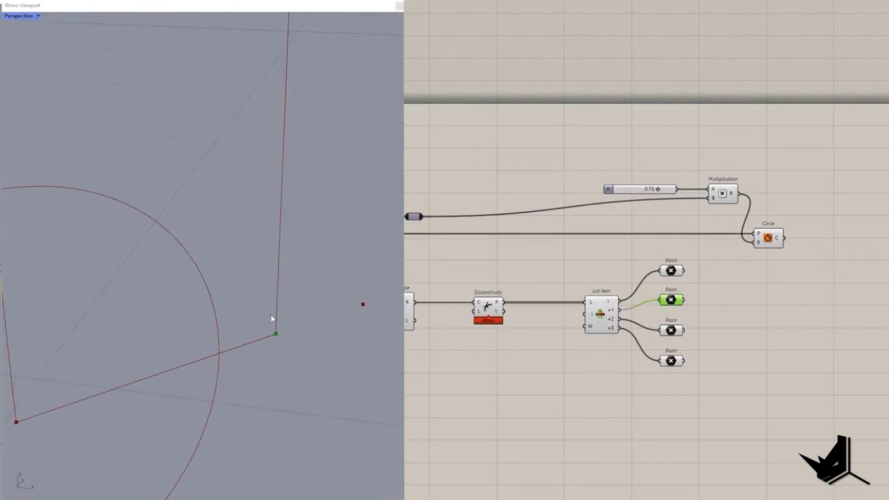
{"action": "scroll", "coordinate": [295, 344], "scroll_direction": "down", "scroll_amount": 3}
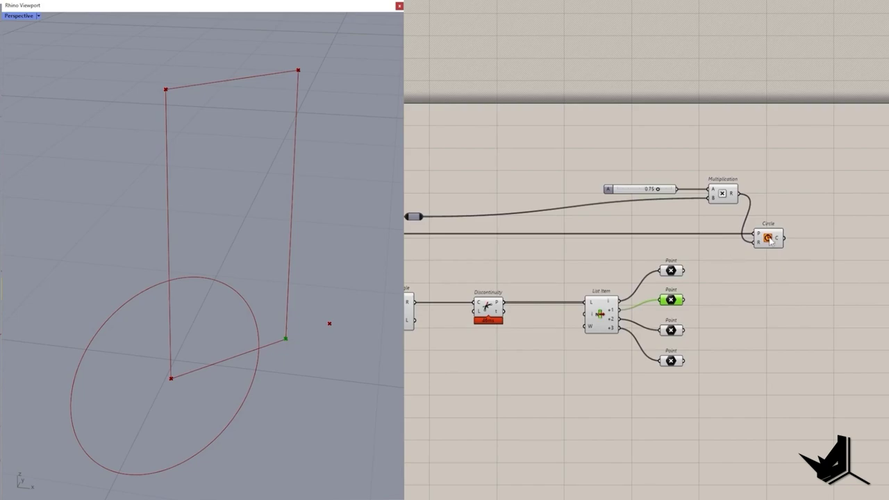
{"action": "left_click", "coordinate": [770, 239]}
{"action": "scroll", "coordinate": [805, 277], "scroll_direction": "up", "scroll_amount": 3}
{"action": "double_click", "coordinate": [803, 279]}
{"action": "type", "text": "cu"}
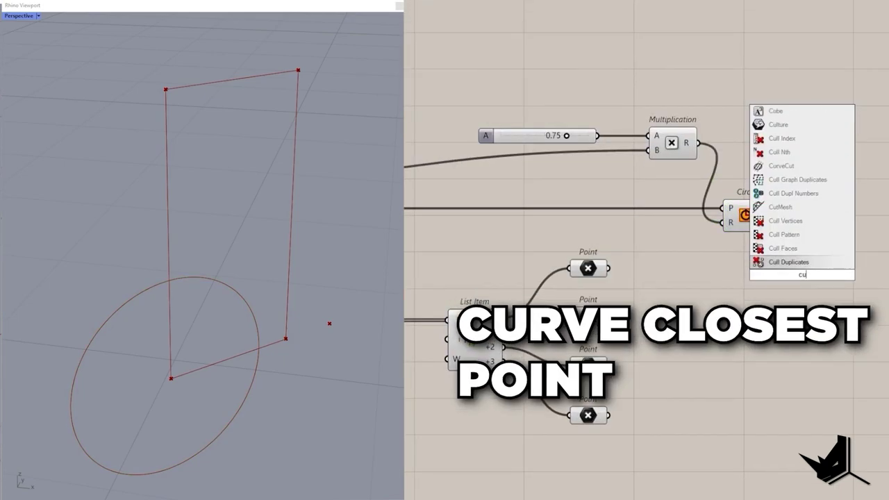
{"action": "type", "text": "rve closest"}
{"action": "key", "text": "Return"}
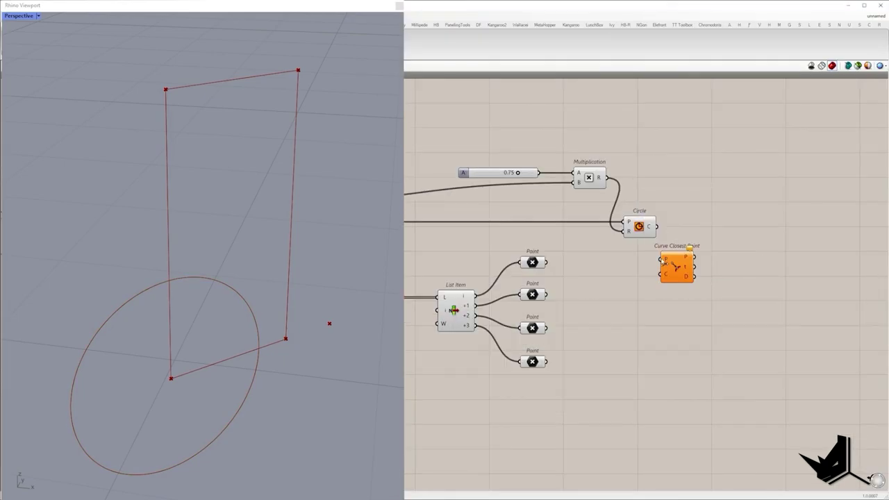
Connect the first Point parameter to Curve Closest Point's P input and the Circle output to its C input.
{"action": "left_click_drag", "start_coordinate": [660, 260], "coordinate": [543, 265]}
{"action": "left_click_drag", "start_coordinate": [682, 268], "coordinate": [715, 271]}
{"action": "left_click_drag", "start_coordinate": [657, 226], "coordinate": [694, 276]}
{"action": "scroll", "coordinate": [250, 336], "scroll_direction": "up", "scroll_amount": 3}
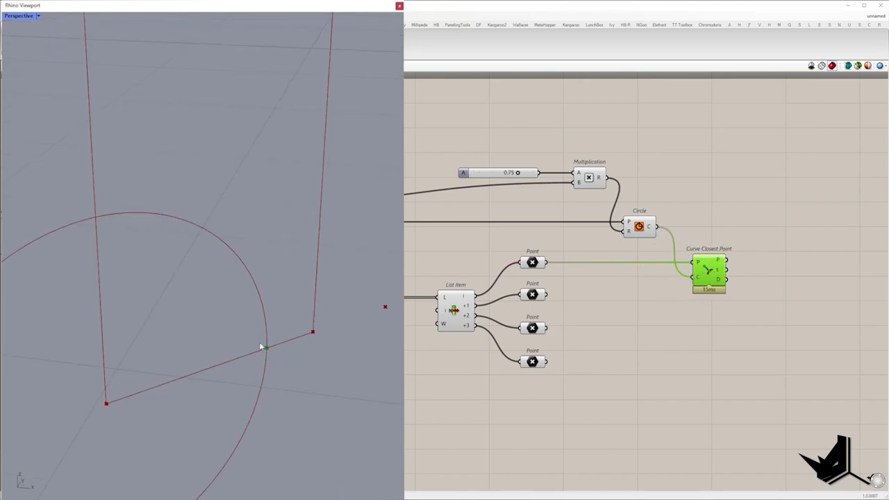
{"action": "scroll", "coordinate": [264, 346], "scroll_direction": "down", "scroll_amount": 3}
Add an Evaluate Curve component and connect the Circle output to C and Curve Closest Point's t output to t.
{"action": "double_click", "coordinate": [787, 260]}
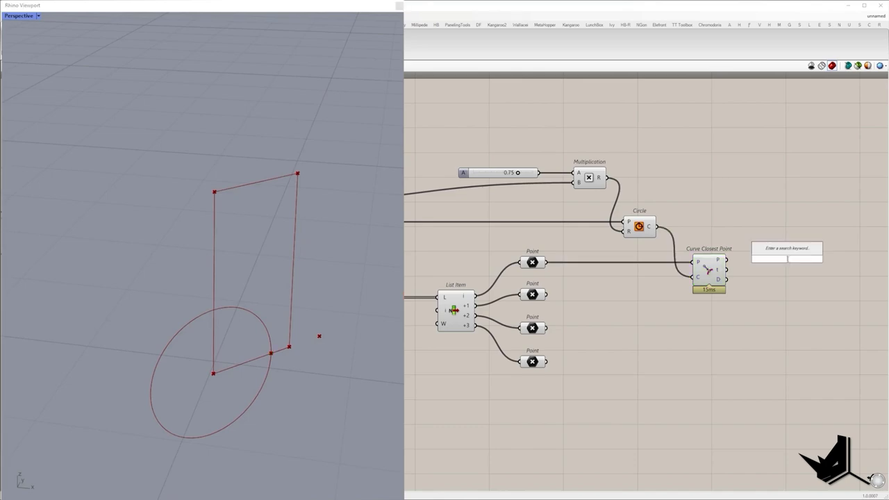
{"action": "type", "text": "eval"}
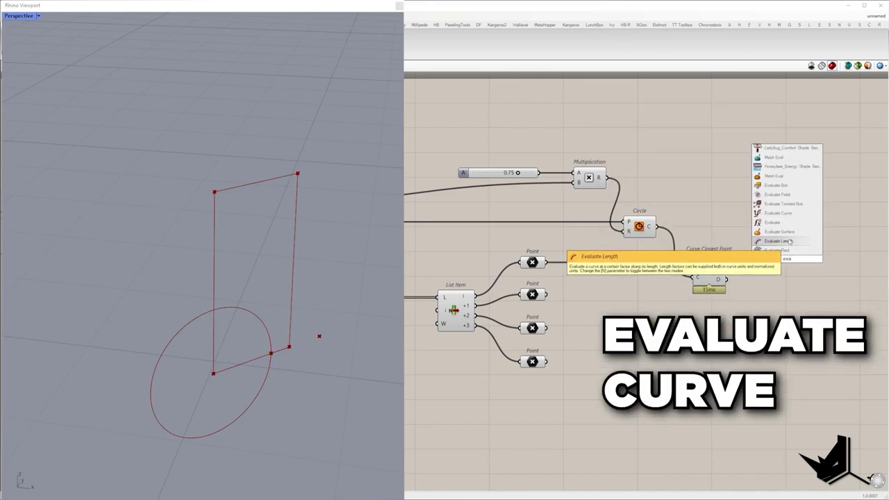
{"action": "left_click", "coordinate": [784, 218]}
{"action": "scroll", "coordinate": [733, 270], "scroll_direction": "up", "scroll_amount": 2}
{"action": "left_click_drag", "start_coordinate": [722, 269], "coordinate": [627, 210]}
{"action": "left_click_drag", "start_coordinate": [808, 249], "coordinate": [806, 215]}
{"action": "left_click", "coordinate": [601, 209]}
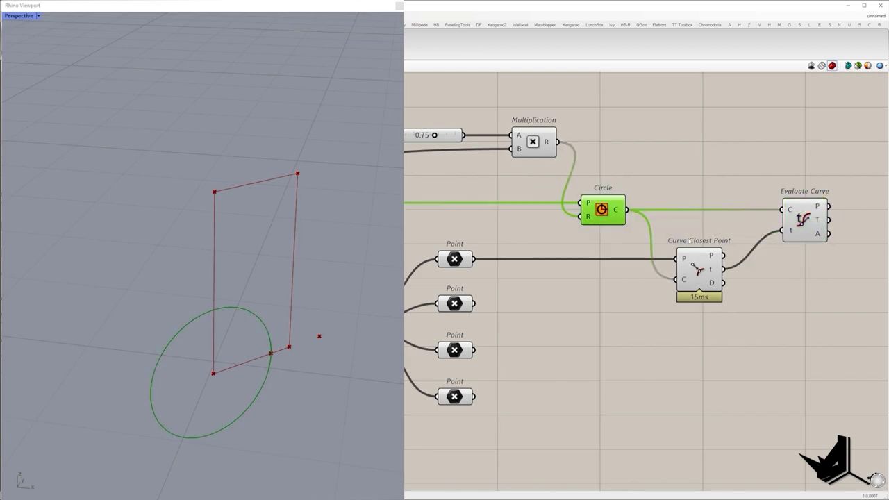
{"action": "left_click", "coordinate": [804, 219]}
Add a Vector Display component and connect Evaluate Curve's P output to A and its T output to V.
{"action": "right_click_drag", "start_coordinate": [540, 281], "coordinate": [406, 286]}
{"action": "double_click", "coordinate": [747, 227]}
{"action": "type", "text": "vec"}
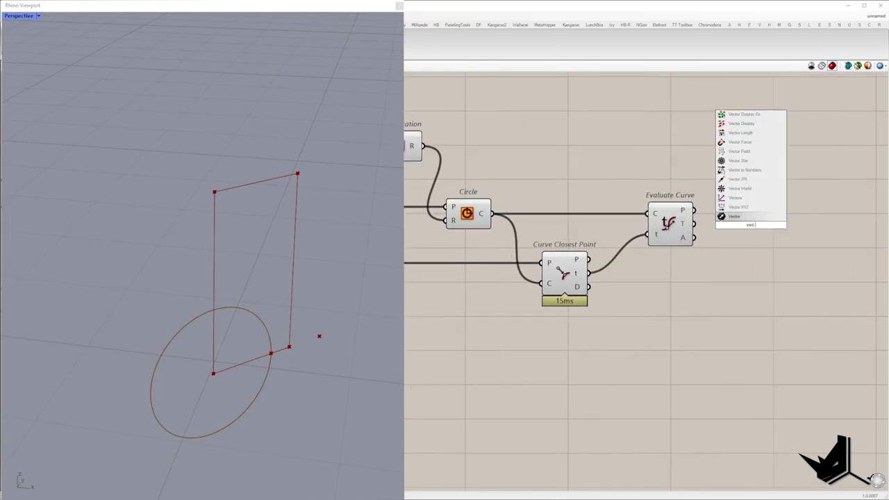
{"action": "type", "text": "di"}
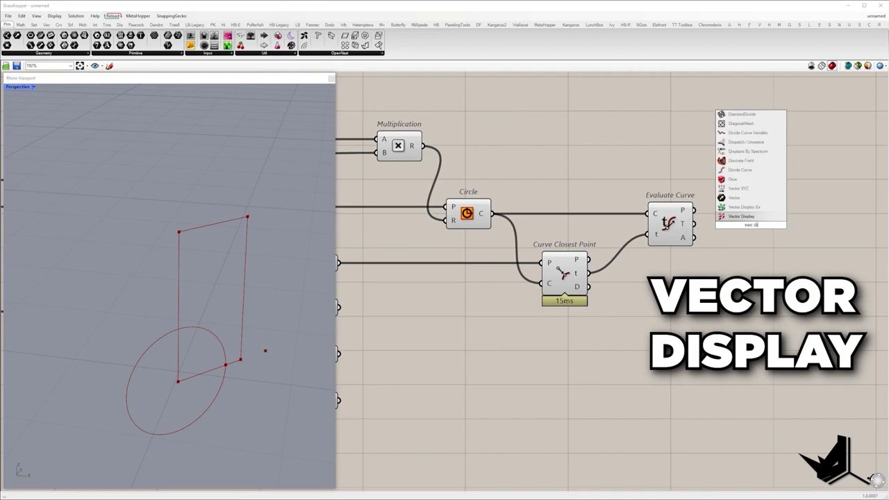
{"action": "key", "text": "Return"}
{"action": "left_click_drag", "start_coordinate": [733, 231], "coordinate": [759, 222]}
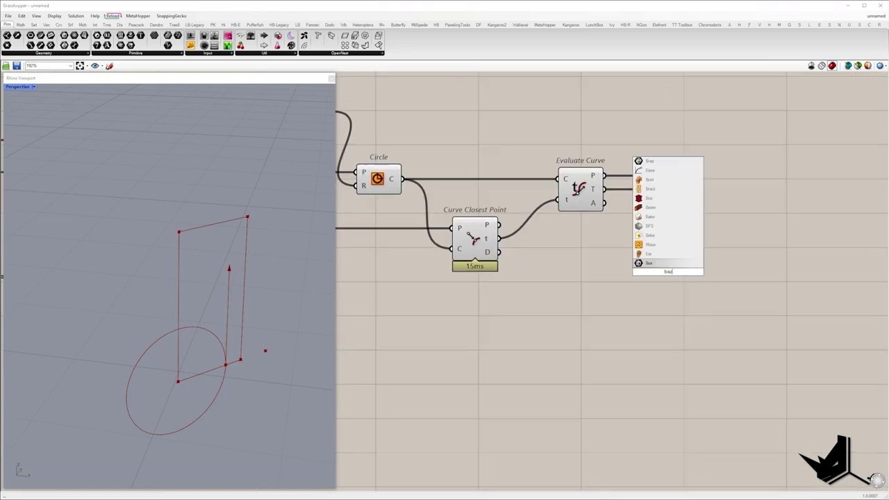
Add a Bezier Span component, connect Curve Closest Point's P output to its A input, and place it farther along the canvas.
{"action": "key", "text": "Escape"}
{"action": "double_click", "coordinate": [668, 271]}
{"action": "type", "text": "bezi"}
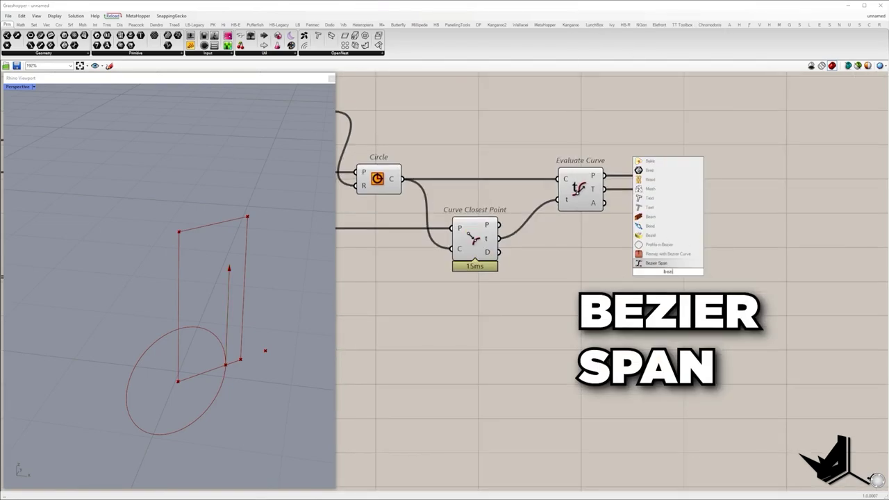
{"action": "left_click_drag", "start_coordinate": [704, 264], "coordinate": [608, 241]}
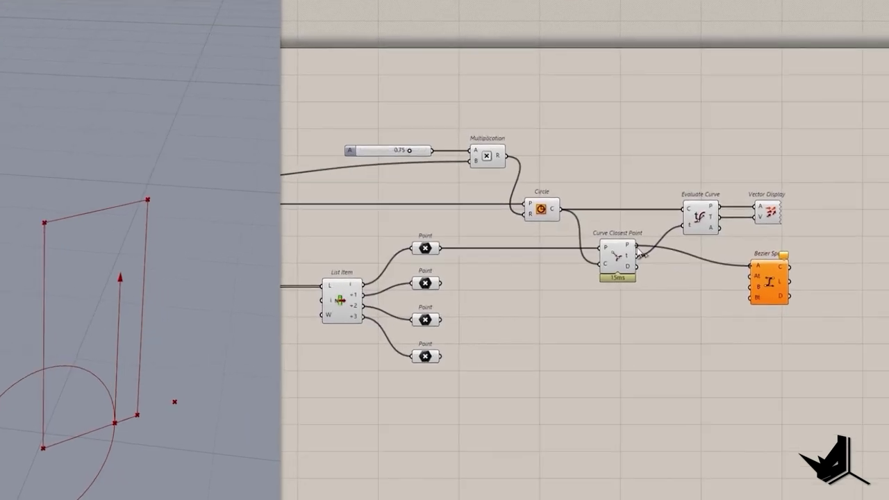
{"action": "left_click_drag", "start_coordinate": [770, 287], "coordinate": [878, 313]}
{"action": "left_click", "coordinate": [765, 316]}
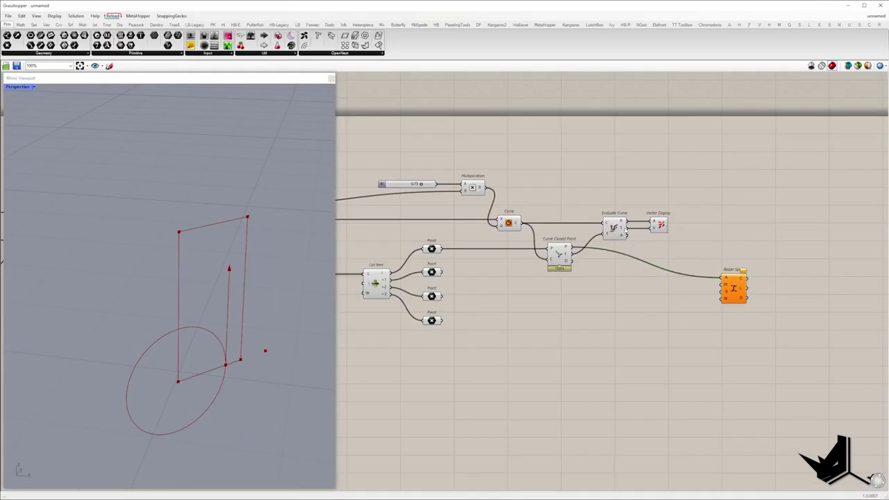
Add an Amplitude component before Bezier Span and connect Evaluate Curve's T output to its V input.
{"action": "double_click", "coordinate": [635, 282]}
{"action": "type", "text": "ampl"}
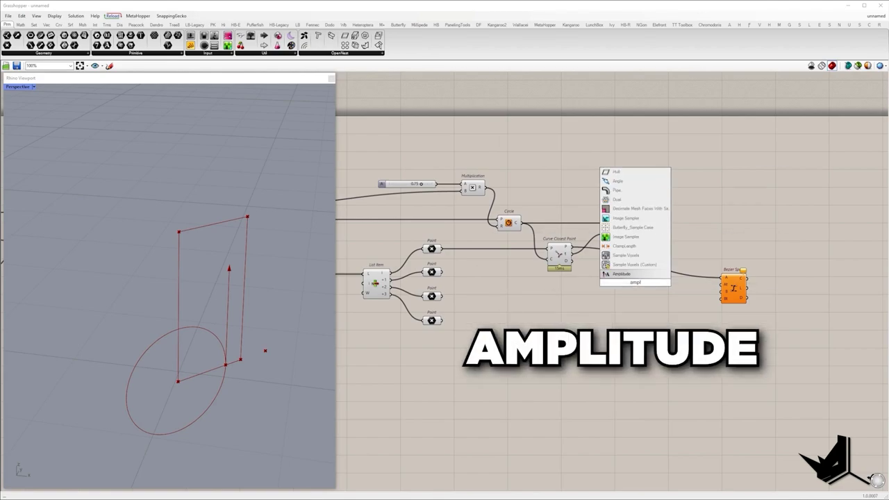
{"action": "key", "text": "Return"}
{"action": "scroll", "coordinate": [624, 248], "scroll_direction": "up", "scroll_amount": 2}
{"action": "left_click_drag", "start_coordinate": [628, 220], "coordinate": [624, 294]}
{"action": "left_click_drag", "start_coordinate": [641, 297], "coordinate": [646, 299]}
{"action": "left_click_drag", "start_coordinate": [646, 298], "coordinate": [664, 300]}
Feed Amplitude's A input from a 0 to 2.00 number slider set to 0.70, and connect Amplitude's output to Bezier Span's At input.
{"action": "double_click", "coordinate": [586, 313]}
{"action": "type", "text": "0<2"}
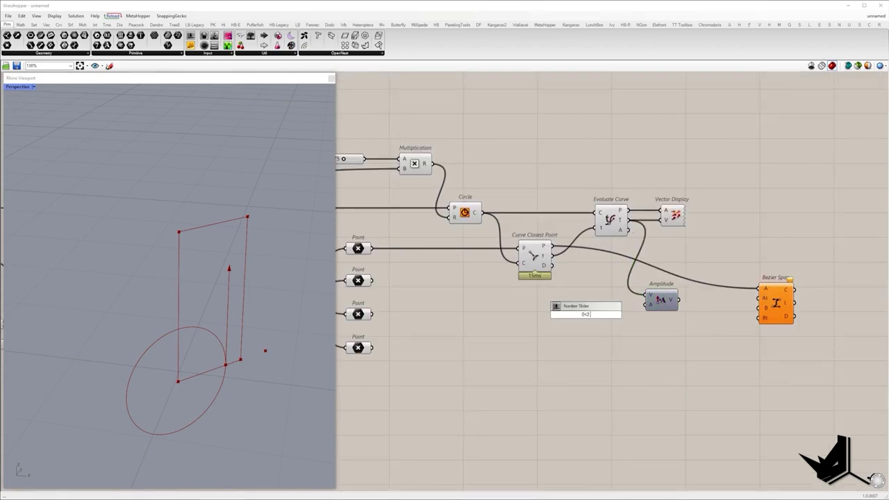
{"action": "type", "text": ".00"}
{"action": "key", "text": "Return"}
{"action": "left_click_drag", "start_coordinate": [576, 314], "coordinate": [590, 314]}
{"action": "left_click_drag", "start_coordinate": [645, 305], "coordinate": [628, 314]}
{"action": "left_click_drag", "start_coordinate": [659, 300], "coordinate": [684, 310]}
{"action": "left_click_drag", "start_coordinate": [702, 309], "coordinate": [758, 306]}
{"action": "scroll", "coordinate": [736, 321], "scroll_direction": "down", "scroll_amount": 3}
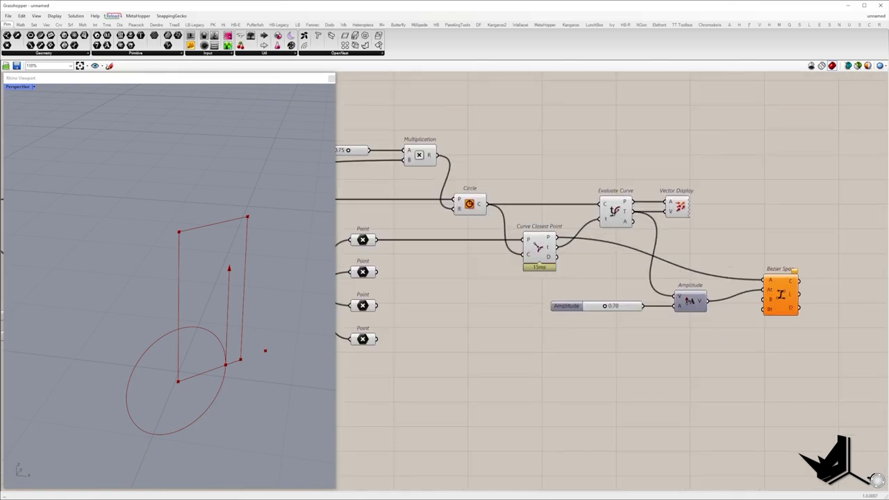
Capture the viewport area with the rectangle, circle and tangent arrow, and examine the rectangle's vertical edge on the captured image.
{"action": "scroll", "coordinate": [204, 278], "scroll_direction": "up", "scroll_amount": 3}
{"action": "key", "text": "Print"}
{"action": "left_click_drag", "start_coordinate": [68, 115], "coordinate": [326, 450]}
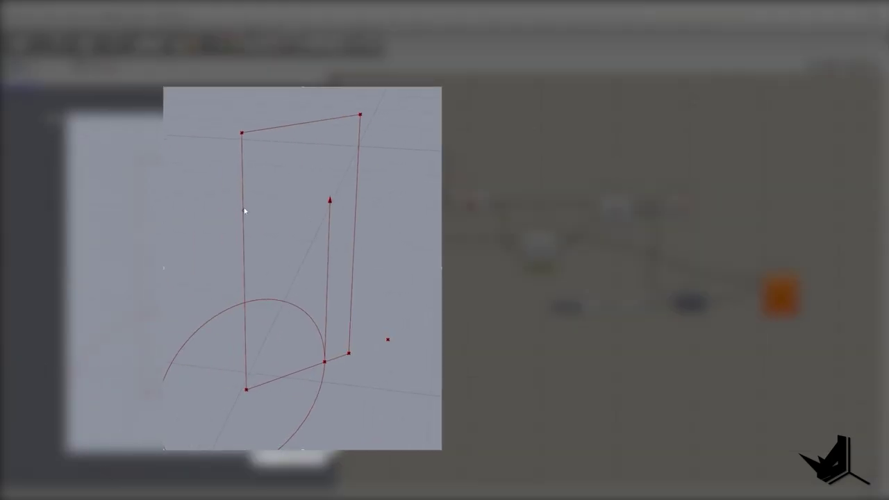
{"action": "left_click_drag", "start_coordinate": [140, 220], "coordinate": [145, 217]}
{"action": "left_click_drag", "start_coordinate": [380, 171], "coordinate": [393, 215]}
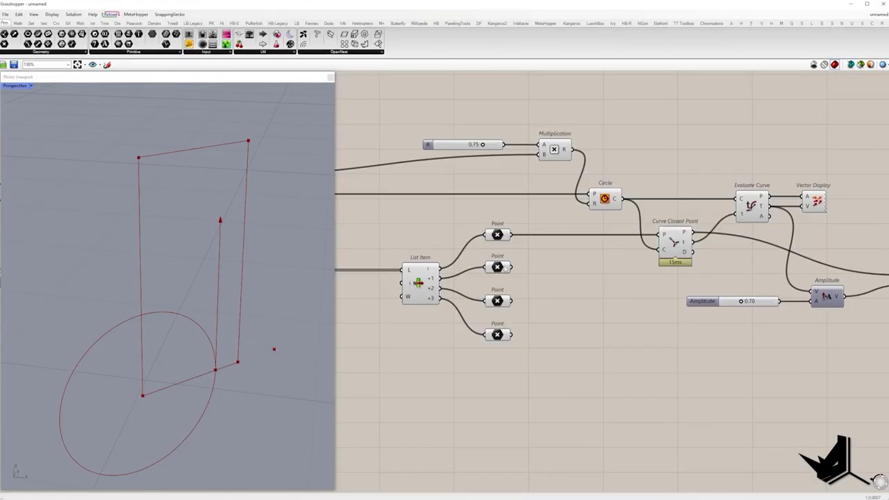
Select the first and fourth Point parameters and trace the vertical edge between their two corners in yellow on a captured view.
{"action": "left_click", "coordinate": [497, 235]}
{"action": "left_click", "coordinate": [497, 335], "text": "shift"}
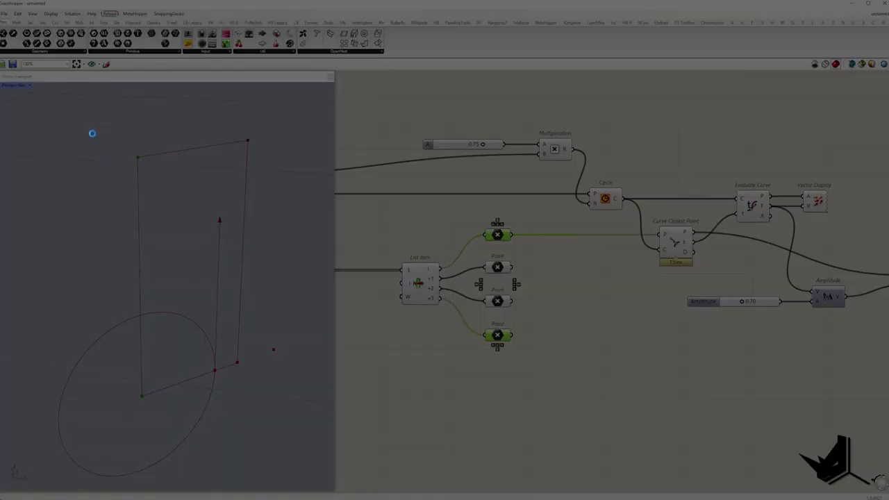
{"action": "left_click_drag", "start_coordinate": [145, 166], "coordinate": [153, 383]}
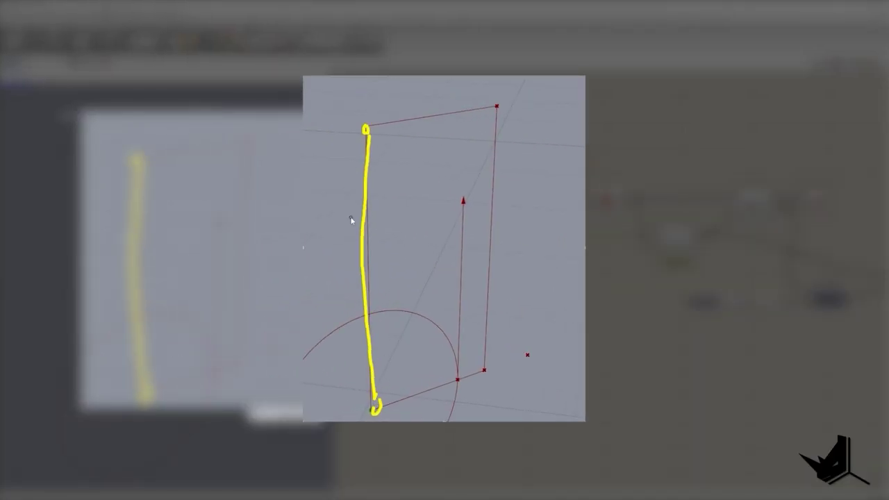
{"action": "left_click_drag", "start_coordinate": [367, 203], "coordinate": [363, 213]}
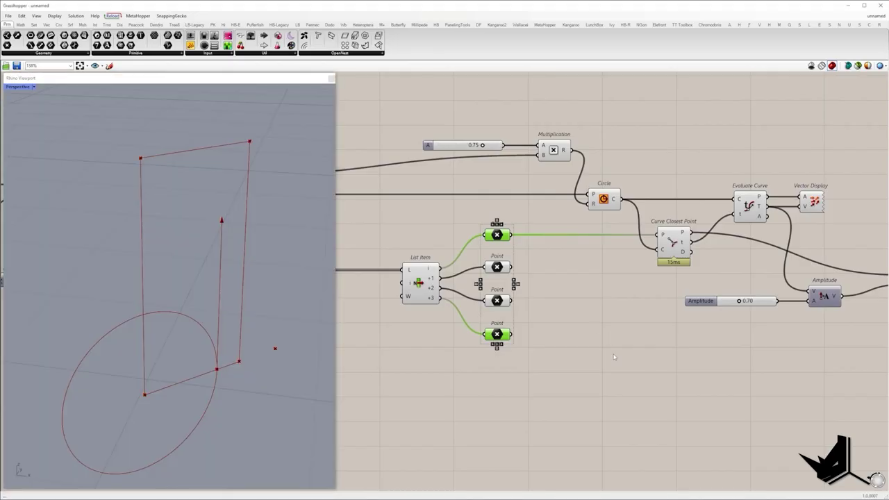
Add a Line component between the first and fourth Point parameters.
{"action": "double_click", "coordinate": [613, 353]}
{"action": "type", "text": "line"}
{"action": "key", "text": "Return"}
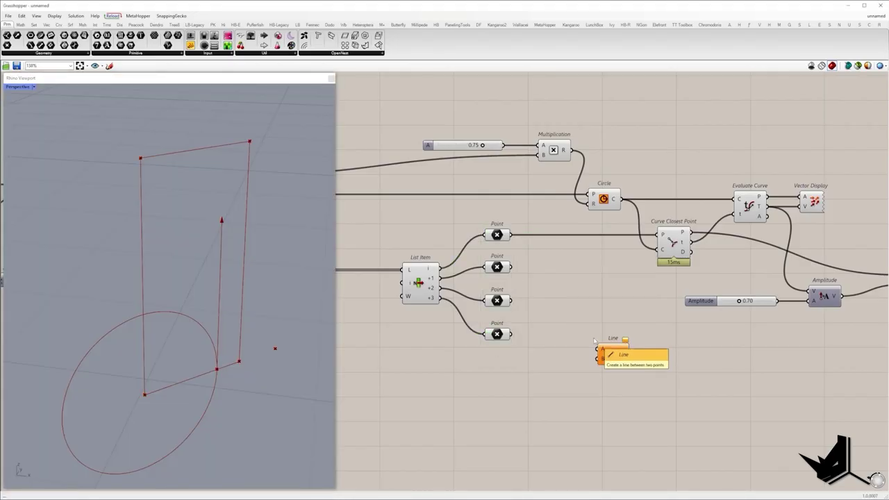
Add a second Evaluate Curve component fed by the Line output and reparameterize its C input.
{"action": "double_click", "coordinate": [612, 358]}
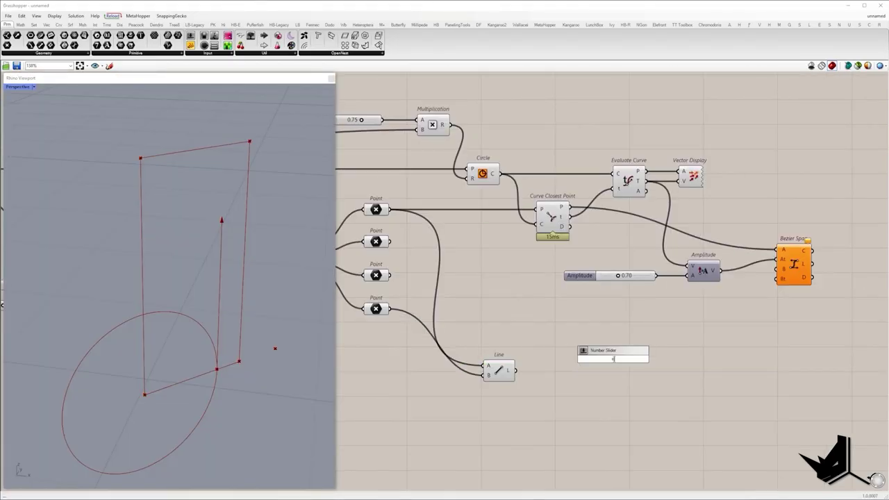
{"action": "type", "text": "eval"}
{"action": "left_click", "coordinate": [606, 341]}
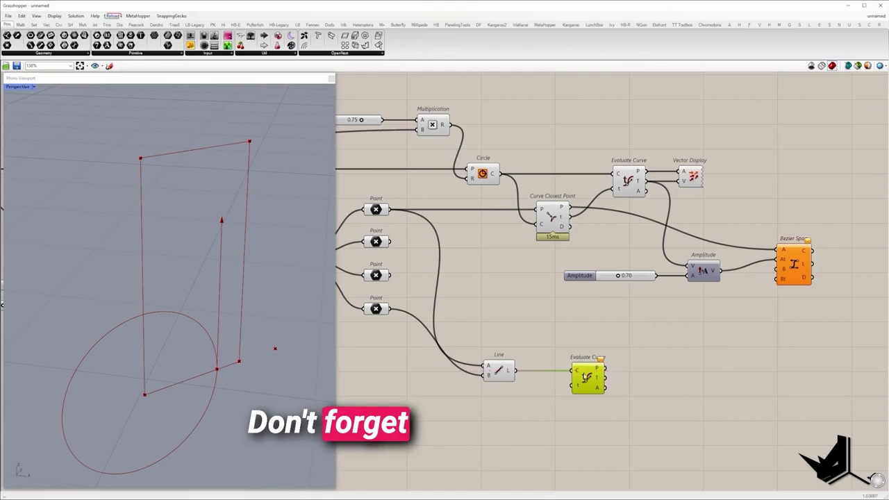
{"action": "right_click", "coordinate": [582, 367]}
{"action": "left_click", "coordinate": [602, 433]}
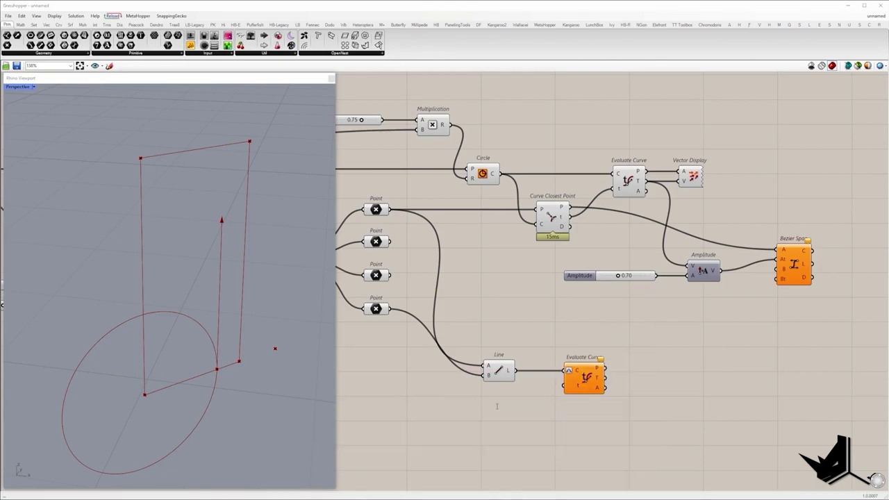
Add a number slider for the second Evaluate Curve's t input and set it to 0.69.
{"action": "double_click", "coordinate": [495, 405]}
{"action": "type", "text": "0"}
{"action": "key", "text": "Return"}
{"action": "scroll", "coordinate": [496, 406], "scroll_direction": "up", "scroll_amount": 3}
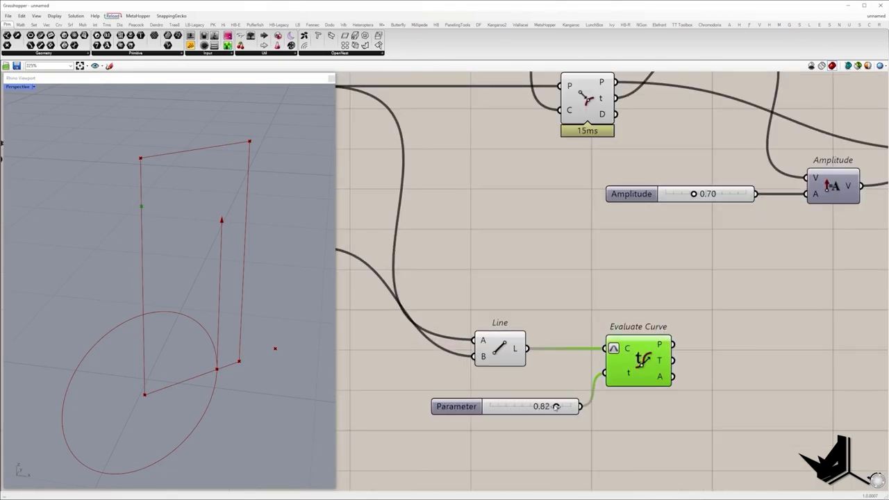
{"action": "scroll", "coordinate": [476, 370], "scroll_direction": "down", "scroll_amount": 2}
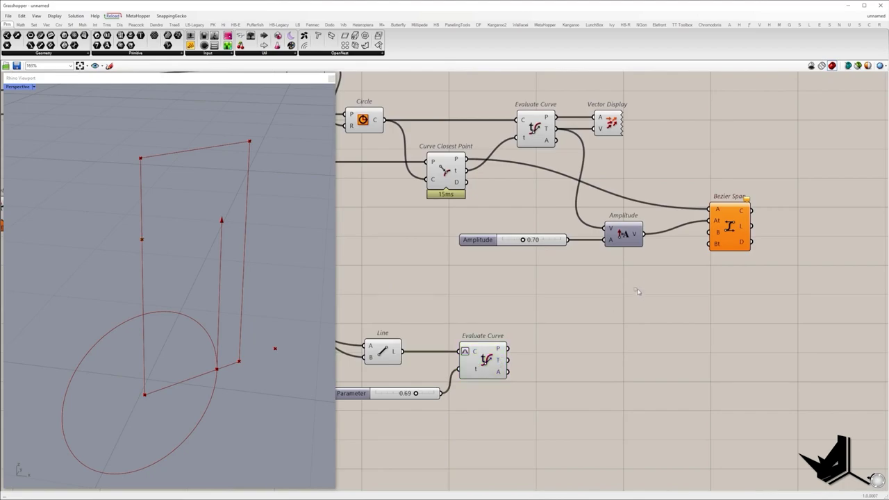
Duplicate the Amplitude component with its 0.70 slider and connect the second Evaluate Curve's T output to the copy's V input.
{"action": "left_click_drag", "start_coordinate": [656, 258], "coordinate": [455, 217]}
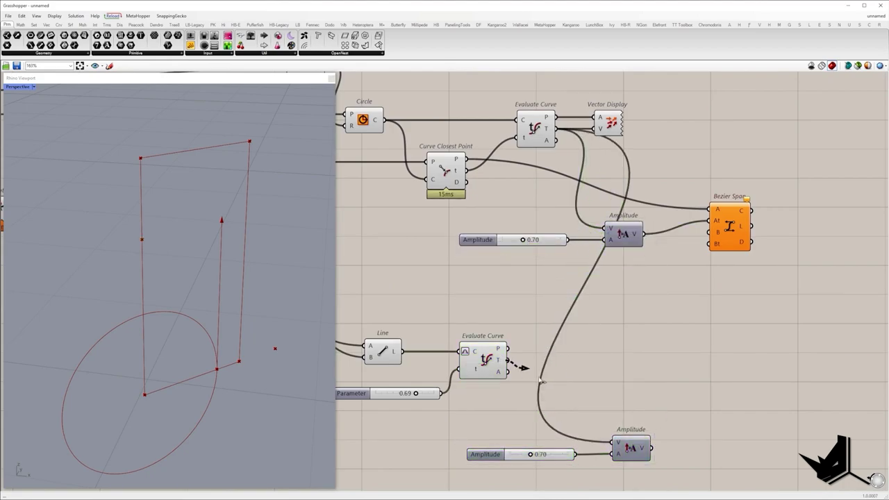
{"action": "left_click_drag", "start_coordinate": [541, 380], "coordinate": [615, 442]}
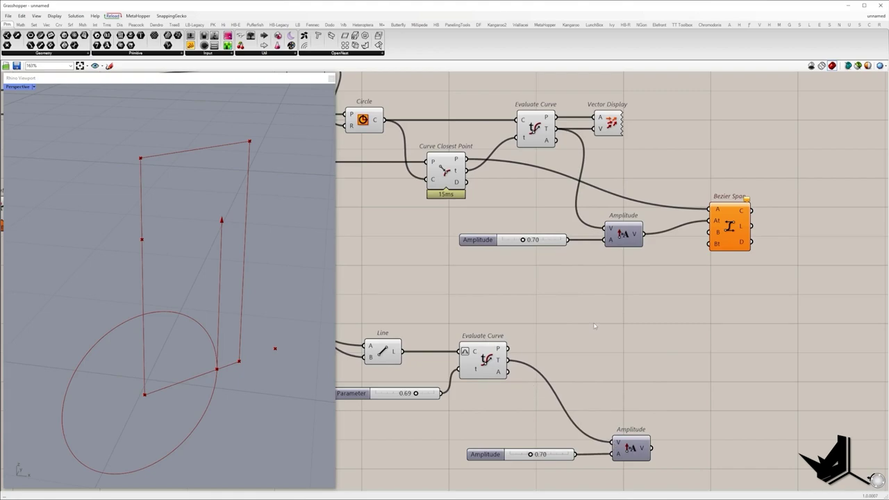
Duplicate Vector Display, connect the second Evaluate Curve's P and T outputs to A and V, and inspect the tangent's direction in the viewport.
{"action": "left_click_drag", "start_coordinate": [604, 125], "coordinate": [573, 350], "text": "alt"}
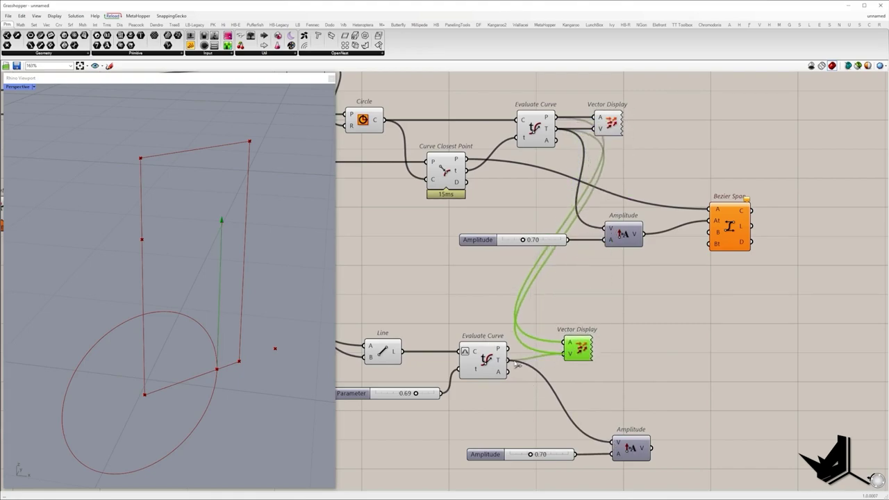
{"action": "left_click_drag", "start_coordinate": [514, 361], "coordinate": [510, 359]}
{"action": "left_click_drag", "start_coordinate": [508, 348], "coordinate": [547, 342]}
{"action": "left_click_drag", "start_coordinate": [93, 214], "coordinate": [143, 286]}
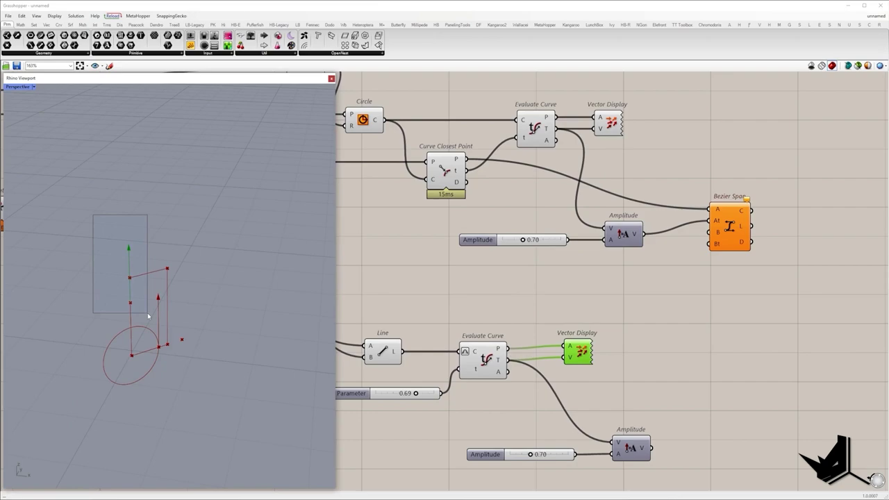
{"action": "scroll", "coordinate": [148, 316], "scroll_direction": "up", "scroll_amount": 3}
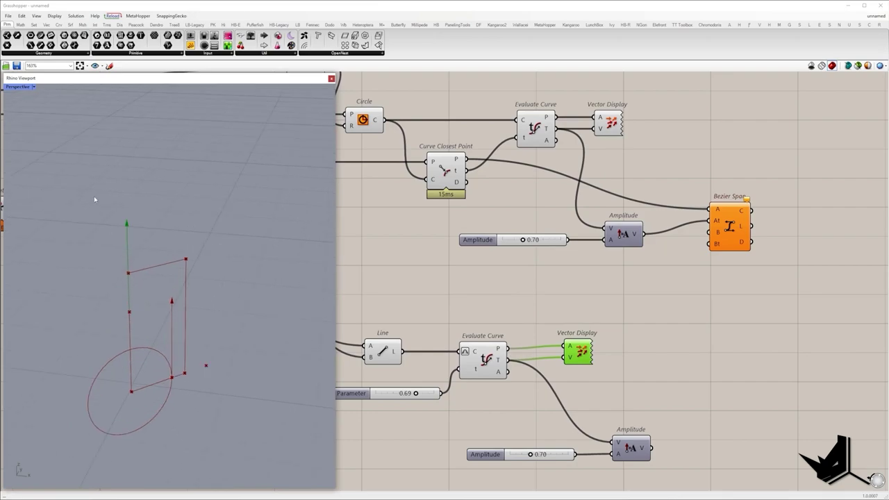
Add a Reverse component for the T output of the second Evaluate Curve.
{"action": "double_click", "coordinate": [625, 382]}
{"action": "type", "text": "rev"}
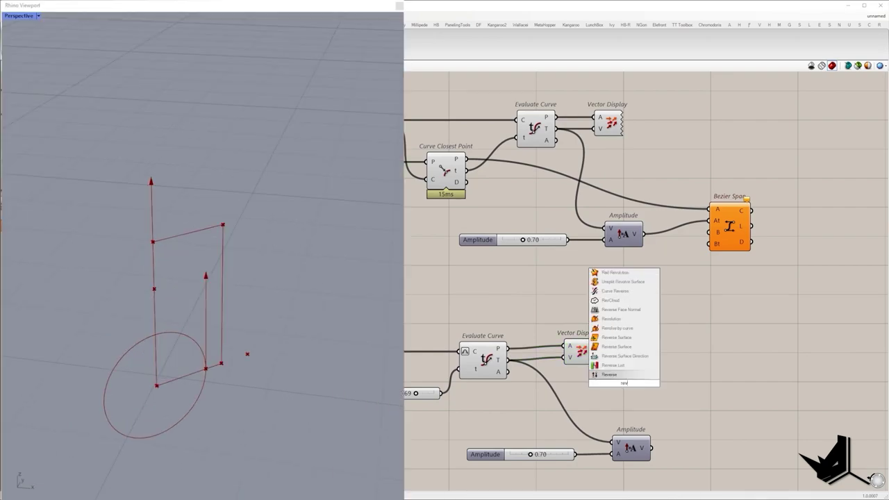
{"action": "left_click", "coordinate": [615, 376]}
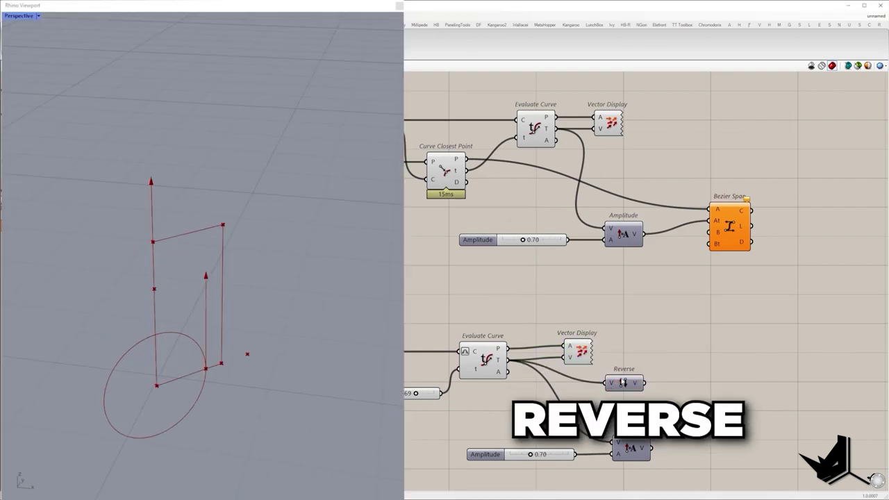
Preview the reversed tangent by connecting Reverse's output to the copied Vector Display's V input, and delete that display.
{"action": "left_click_drag", "start_coordinate": [644, 382], "coordinate": [585, 363]}
{"action": "left_click", "coordinate": [577, 350]}
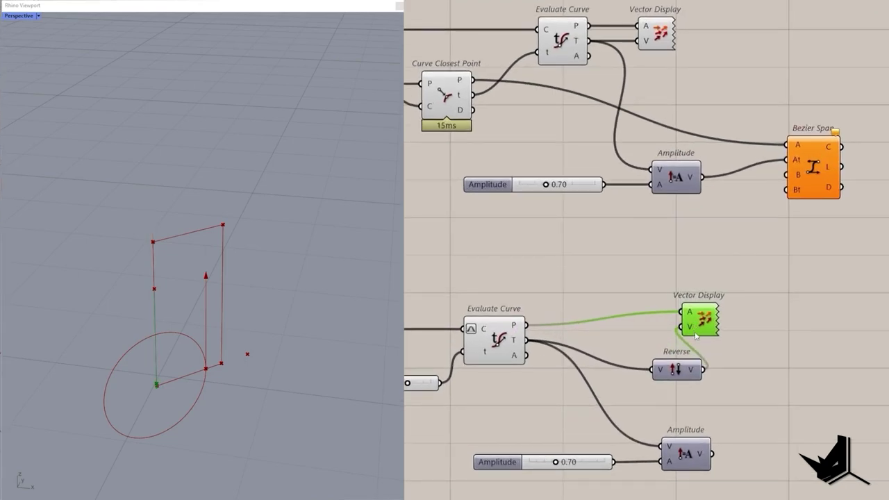
{"action": "key", "text": "Delete"}
Connect Reverse's output to the lower Amplitude's V, and the lower Evaluate Curve's P and Amplitude's output to Bezier Span's B and Bt.
{"action": "left_click_drag", "start_coordinate": [684, 375], "coordinate": [622, 357]}
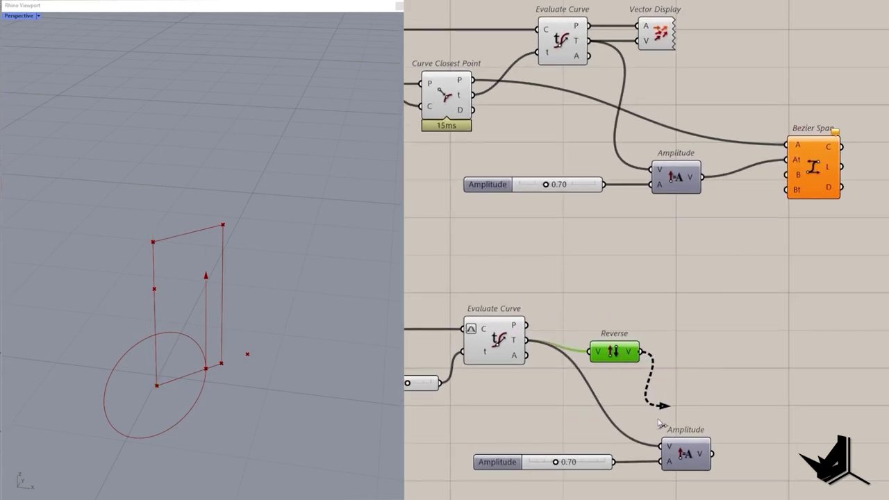
{"action": "left_click_drag", "start_coordinate": [659, 423], "coordinate": [661, 445]}
{"action": "scroll", "coordinate": [667, 448], "scroll_direction": "down", "scroll_amount": 2}
{"action": "left_click", "coordinate": [544, 456]}
{"action": "left_click_drag", "start_coordinate": [564, 357], "coordinate": [696, 451]}
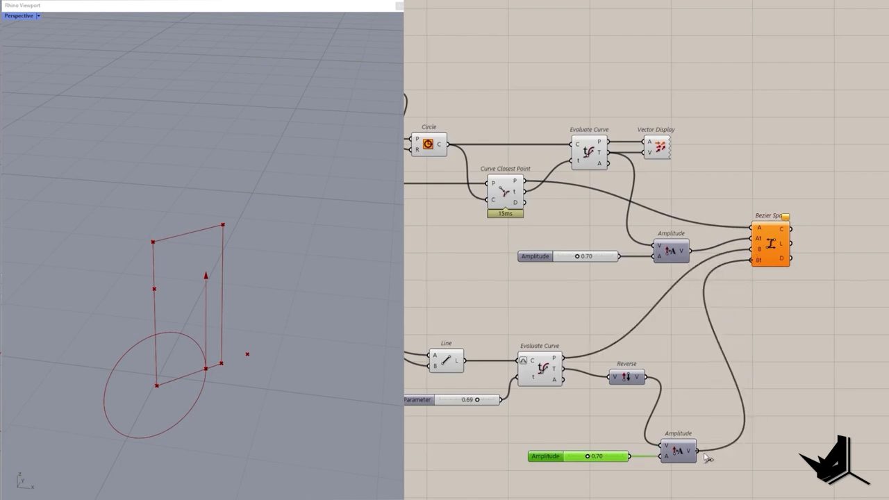
{"action": "left_click_drag", "start_coordinate": [767, 250], "coordinate": [772, 250]}
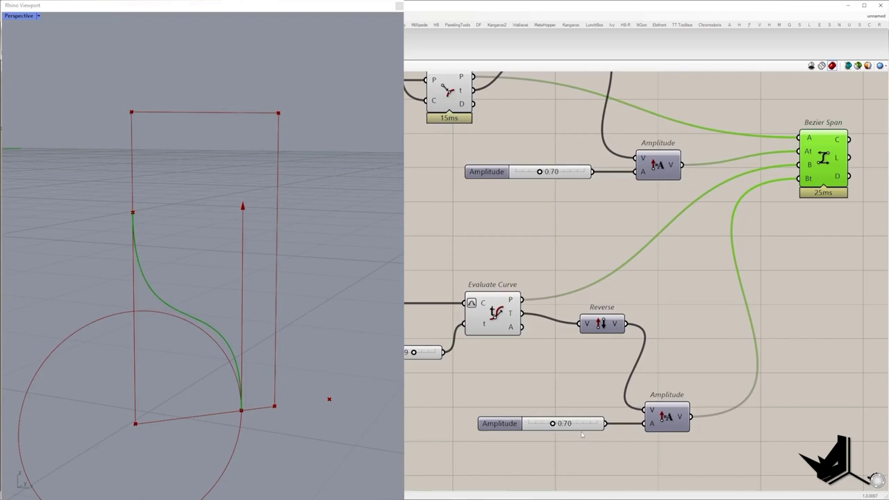
Reshape the Bezier curve by setting the lower Amplitude slider to 0.63, the upper one to 0.67 and the Parameter slider to 0.73.
{"action": "left_click_drag", "start_coordinate": [551, 423], "coordinate": [547, 391]}
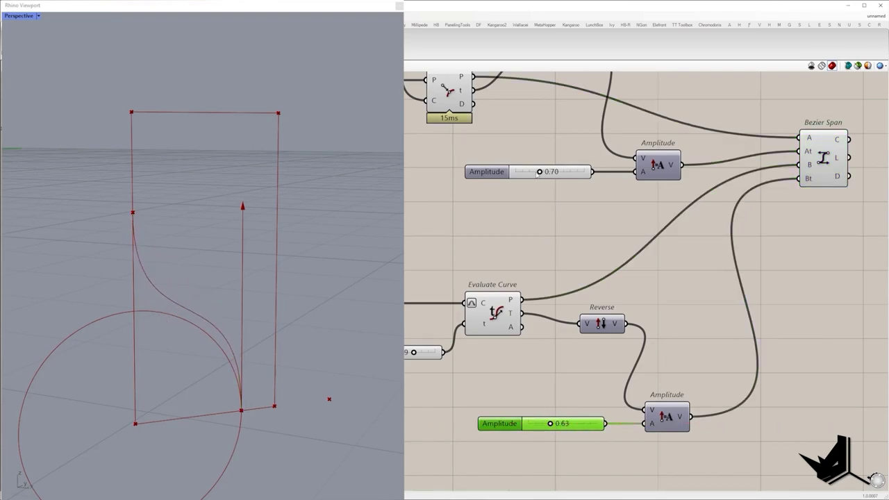
{"action": "left_click_drag", "start_coordinate": [538, 172], "coordinate": [536, 173]}
{"action": "scroll", "coordinate": [536, 173], "scroll_direction": "down", "scroll_amount": 3}
{"action": "right_click_drag", "start_coordinate": [537, 175], "coordinate": [616, 254]}
{"action": "scroll", "coordinate": [542, 361], "scroll_direction": "up", "scroll_amount": 3}
{"action": "mouse_move", "coordinate": [536, 363]}
{"action": "left_mouse_down"}
{"action": "mouse_move", "coordinate": [547, 363]}
{"action": "mouse_move", "coordinate": [539, 364]}
{"action": "left_mouse_up"}
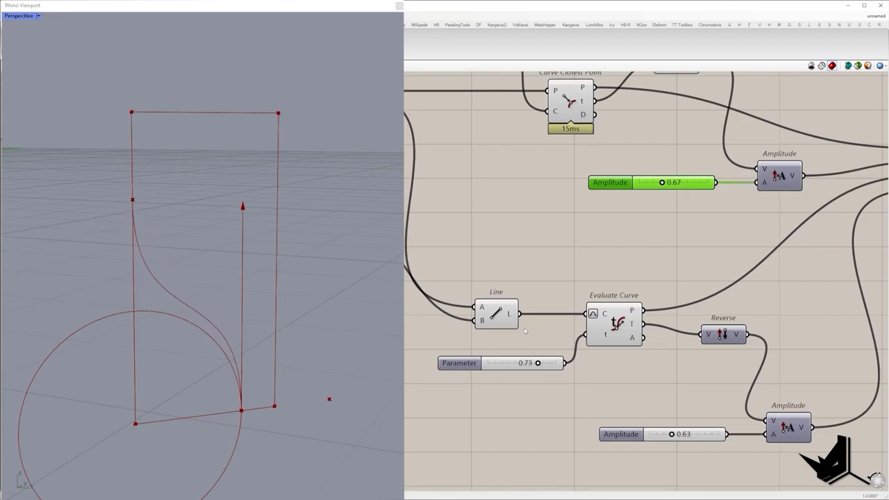
Trace the Bezier curve and the remaining edge segment above it in yellow on a captured view.
{"action": "left_click", "coordinate": [614, 320]}
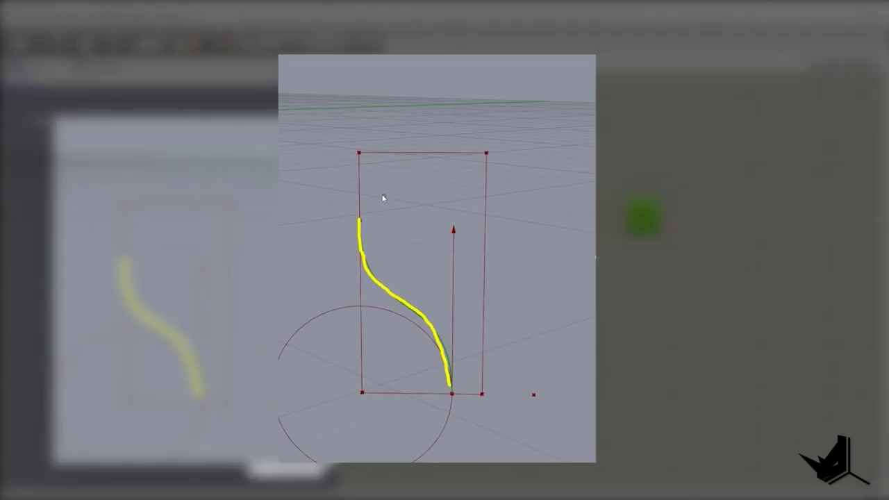
{"action": "left_click_drag", "start_coordinate": [357, 221], "coordinate": [358, 218]}
{"action": "left_click_drag", "start_coordinate": [359, 153], "coordinate": [359, 209]}
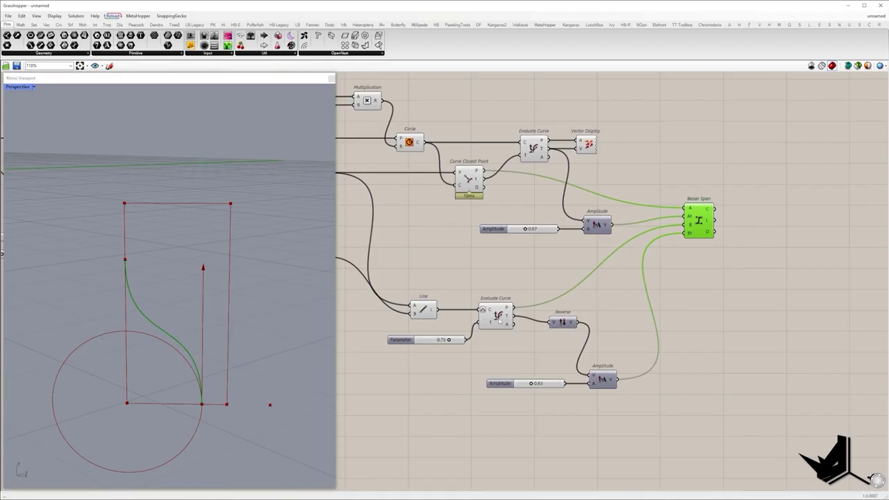
Add a Line below Bezier Span, running from the fourth Point (A) to the lower Evaluate Curve's P (B).
{"action": "left_click", "coordinate": [500, 311]}
{"action": "mouse_move", "coordinate": [424, 282]}
{"action": "right_mouse_down"}
{"action": "mouse_move", "coordinate": [485, 282]}
{"action": "mouse_move", "coordinate": [544, 298]}
{"action": "right_mouse_up"}
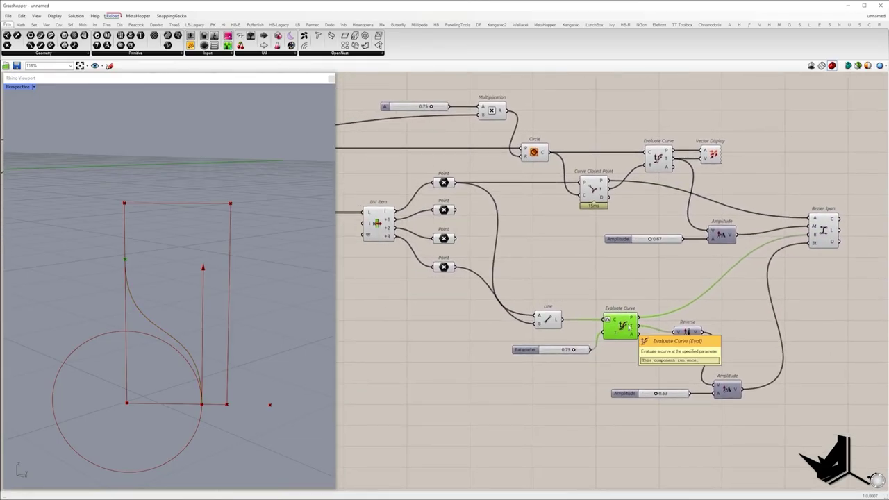
{"action": "left_click_drag", "start_coordinate": [620, 302], "coordinate": [643, 333]}
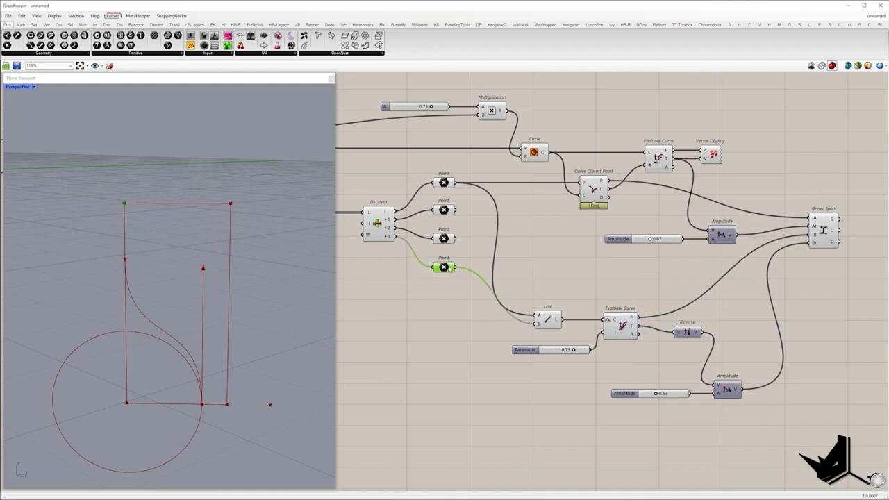
{"action": "double_click", "coordinate": [599, 275]}
{"action": "type", "text": "line"}
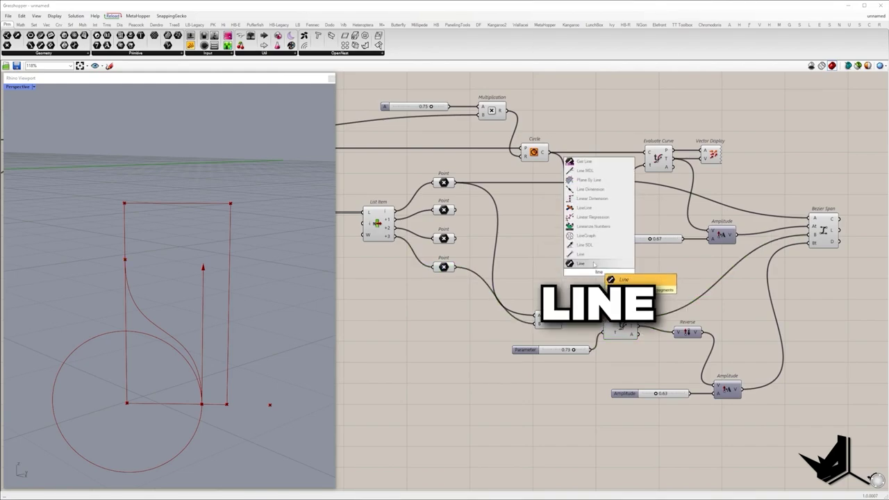
{"action": "key", "text": "Return"}
{"action": "left_click_drag", "start_coordinate": [469, 261], "coordinate": [455, 267]}
{"action": "left_click_drag", "start_coordinate": [586, 276], "coordinate": [637, 317]}
{"action": "scroll", "coordinate": [637, 275], "scroll_direction": "down", "scroll_amount": 3}
{"action": "left_click_drag", "start_coordinate": [610, 273], "coordinate": [750, 286]}
{"action": "right_click_drag", "start_coordinate": [750, 299], "coordinate": [544, 304]}
{"action": "left_click", "coordinate": [546, 249], "text": "shift"}
Merge Bezier Span's curve as D1 and the new Line as D2, and flatten the Merge output.
{"action": "scroll", "coordinate": [564, 263], "scroll_direction": "up", "scroll_amount": 4}
{"action": "double_click", "coordinate": [566, 265]}
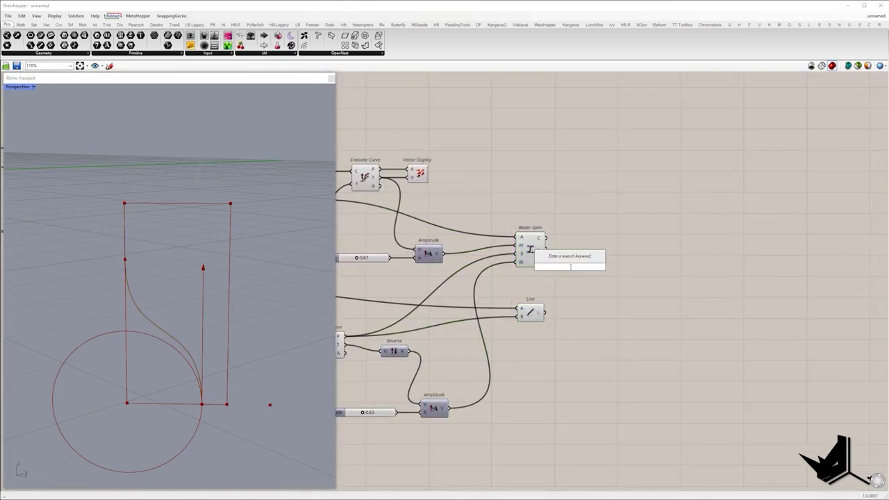
{"action": "type", "text": "mer"}
{"action": "key", "text": "Return"}
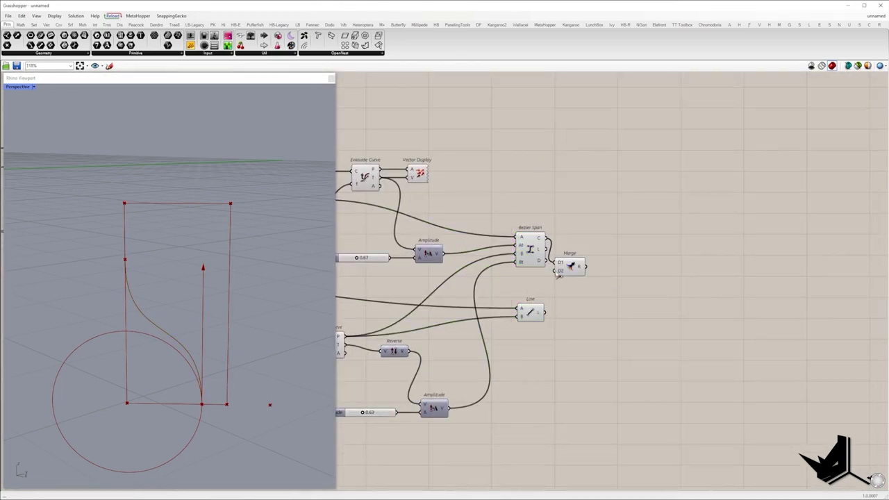
{"action": "left_click_drag", "start_coordinate": [555, 271], "coordinate": [544, 312]}
{"action": "left_click_drag", "start_coordinate": [573, 267], "coordinate": [590, 277]}
{"action": "right_click", "coordinate": [595, 276]}
{"action": "left_click", "coordinate": [611, 305]}
Add a Join Curves component fed by Merge's flattened output and select it to highlight the joined profile.
{"action": "double_click", "coordinate": [636, 281]}
{"action": "type", "text": "joi"}
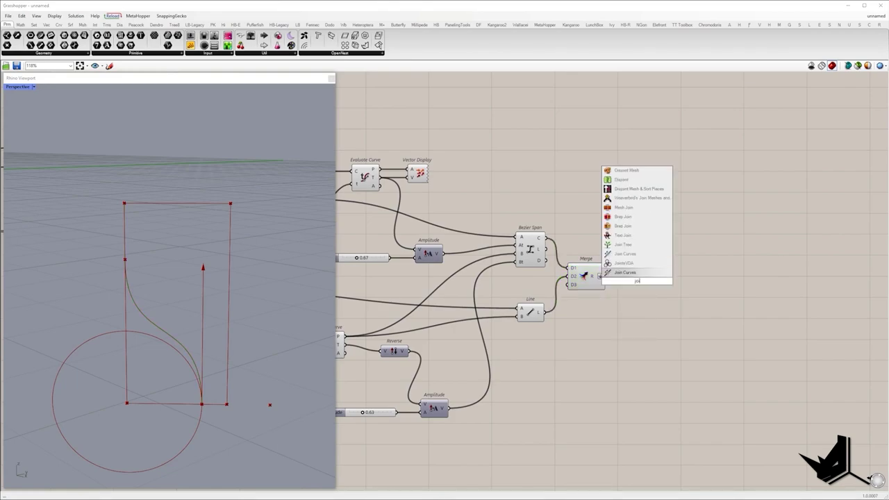
{"action": "key", "text": "Return"}
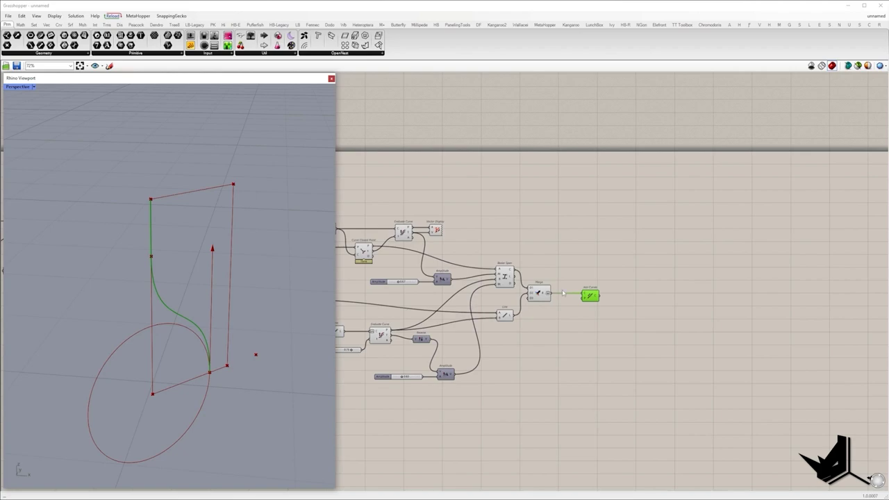
{"action": "left_click", "coordinate": [587, 297]}
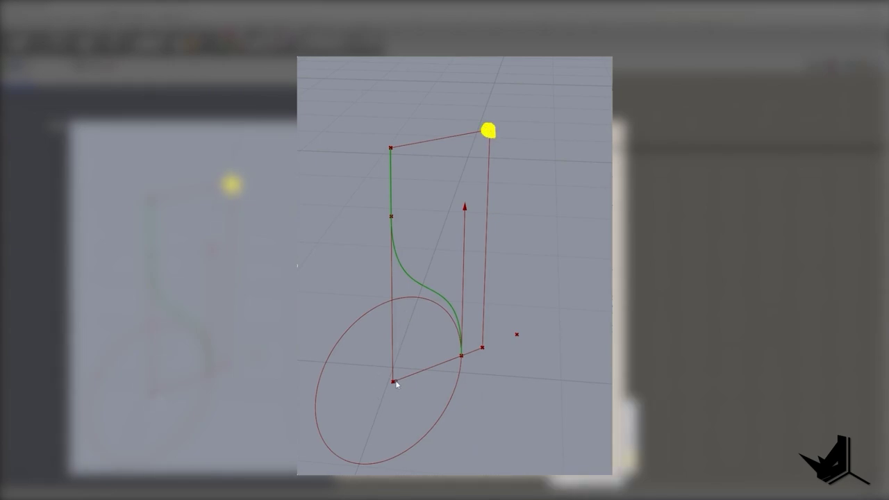
Mark the rectangle's lower corner on the captured view in yellow and sketch the rotated profile from the top edge to the opposite vertical edge.
{"action": "left_click", "coordinate": [393, 381]}
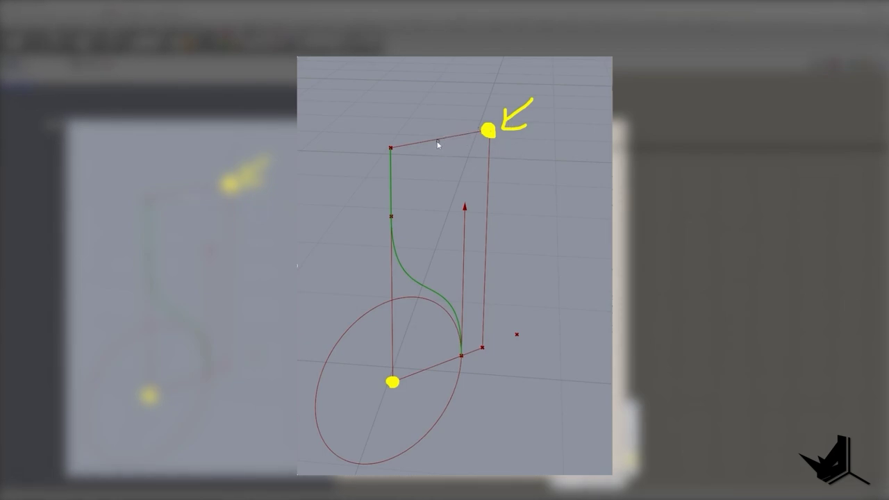
{"action": "left_click_drag", "start_coordinate": [446, 138], "coordinate": [455, 195]}
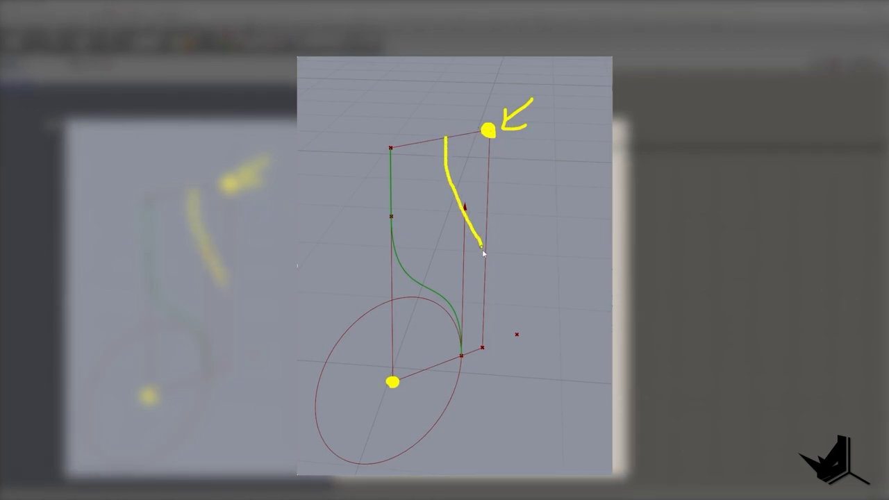
{"action": "left_click_drag", "start_coordinate": [483, 252], "coordinate": [485, 341]}
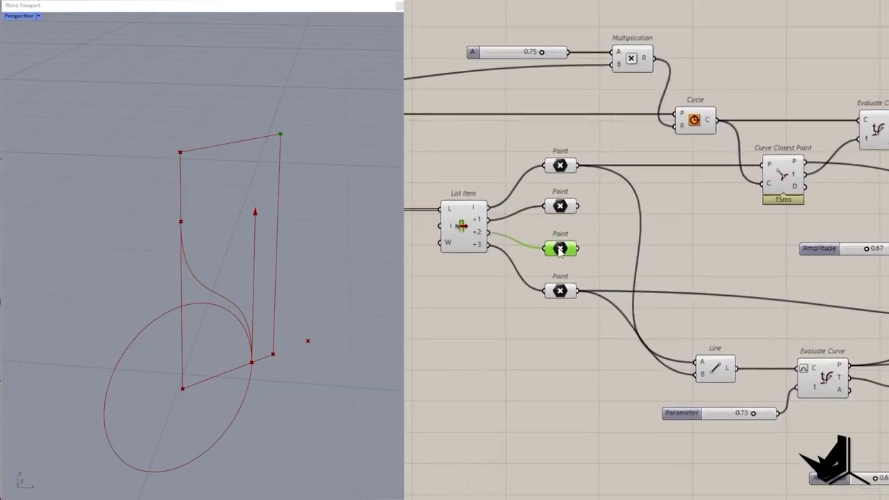
Turn on Construct Plane's preview and feed its output into a new Plane parameter placed below the existing definition.
{"action": "left_click_drag", "start_coordinate": [538, 227], "coordinate": [611, 270]}
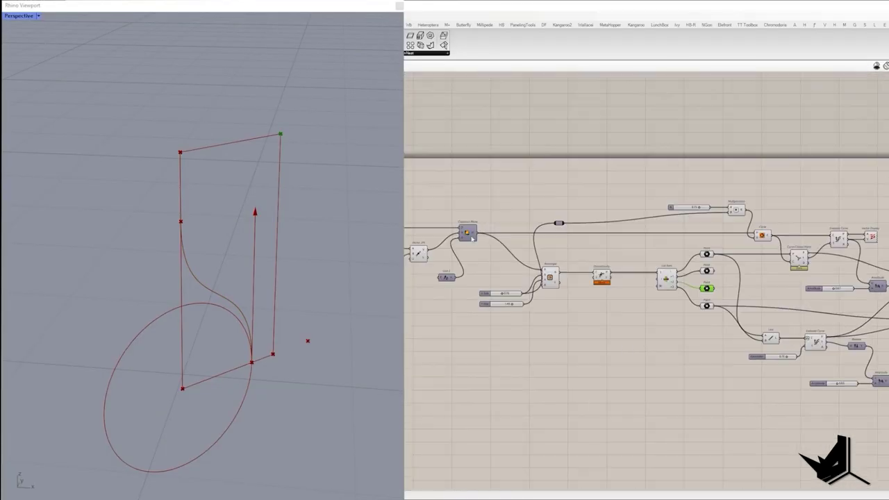
{"action": "left_click", "coordinate": [467, 232]}
{"action": "right_click", "coordinate": [483, 202]}
{"action": "left_click", "coordinate": [492, 206]}
{"action": "double_click", "coordinate": [617, 356]}
{"action": "type", "text": "plane"}
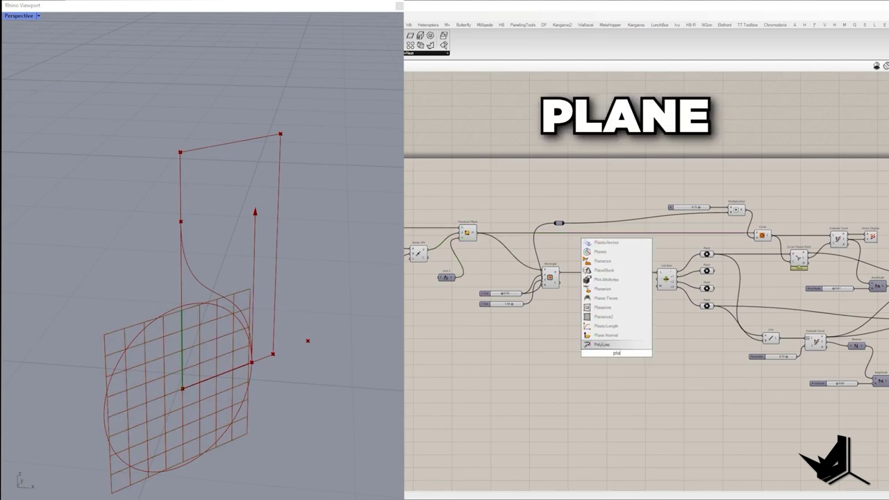
{"action": "left_click", "coordinate": [609, 347]}
{"action": "left_click_drag", "start_coordinate": [500, 251], "coordinate": [476, 233]}
{"action": "left_click_drag", "start_coordinate": [616, 353], "coordinate": [714, 411]}
Add a Rotate Plane component beside the Plane parameter and connect Plane to its P input.
{"action": "scroll", "coordinate": [715, 411], "scroll_direction": "up", "scroll_amount": 3}
{"action": "right_click_drag", "start_coordinate": [796, 428], "coordinate": [621, 375]}
{"action": "double_click", "coordinate": [621, 376]}
{"action": "type", "text": "rotate plane"}
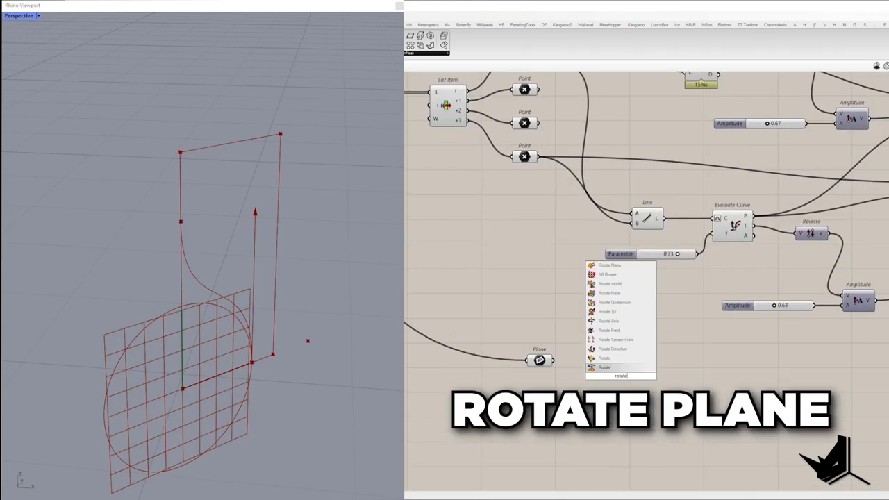
{"action": "key", "text": "Return"}
{"action": "left_click_drag", "start_coordinate": [603, 371], "coordinate": [553, 360]}
{"action": "mouse_move", "coordinate": [622, 374]}
{"action": "left_mouse_down"}
{"action": "mouse_move", "coordinate": [621, 364]}
{"action": "mouse_move", "coordinate": [611, 363]}
{"action": "left_mouse_up"}
Feed a panel containing 180 into Rotate Plane's A input and set that input to Degrees.
{"action": "double_click", "coordinate": [562, 386]}
{"action": "type", "text": "0<"}
{"action": "key", "text": "BackSpace"}
{"action": "key", "text": "BackSpace"}
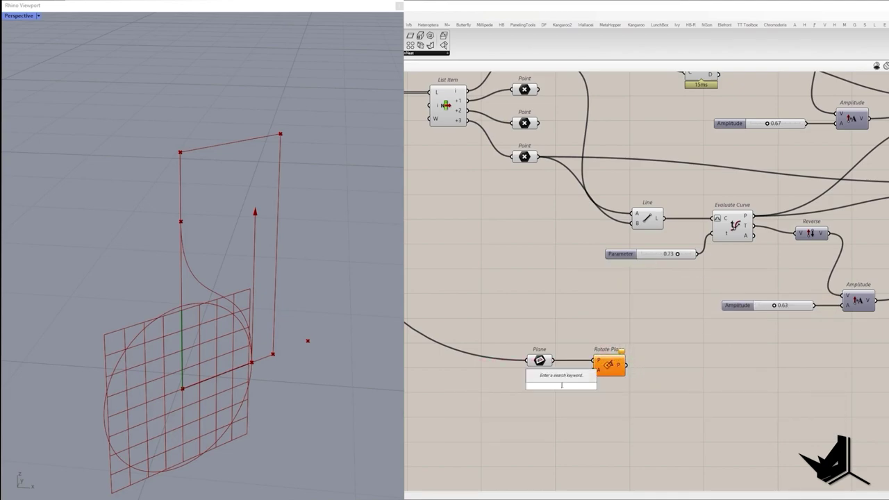
{"action": "type", "text": "//180"}
{"action": "key", "text": "Return"}
{"action": "left_click_drag", "start_coordinate": [572, 385], "coordinate": [542, 396]}
{"action": "left_click_drag", "start_coordinate": [556, 390], "coordinate": [541, 393]}
{"action": "right_click", "coordinate": [600, 374]}
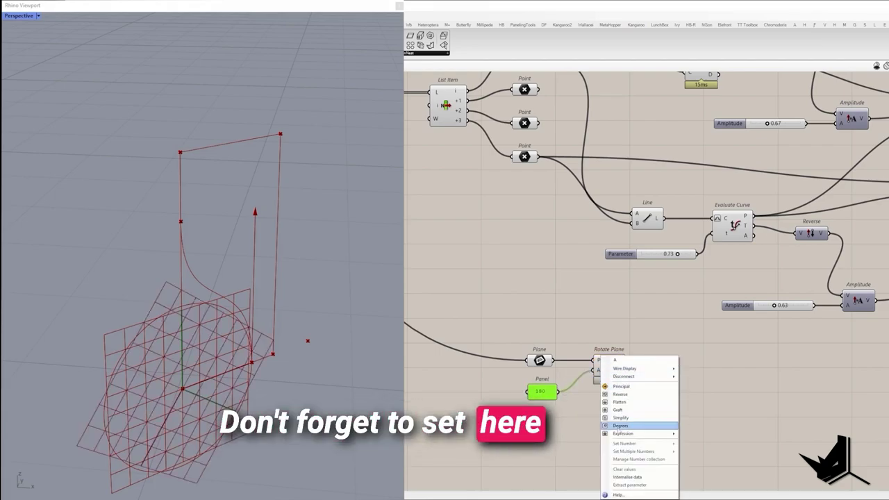
{"action": "left_click", "coordinate": [620, 425]}
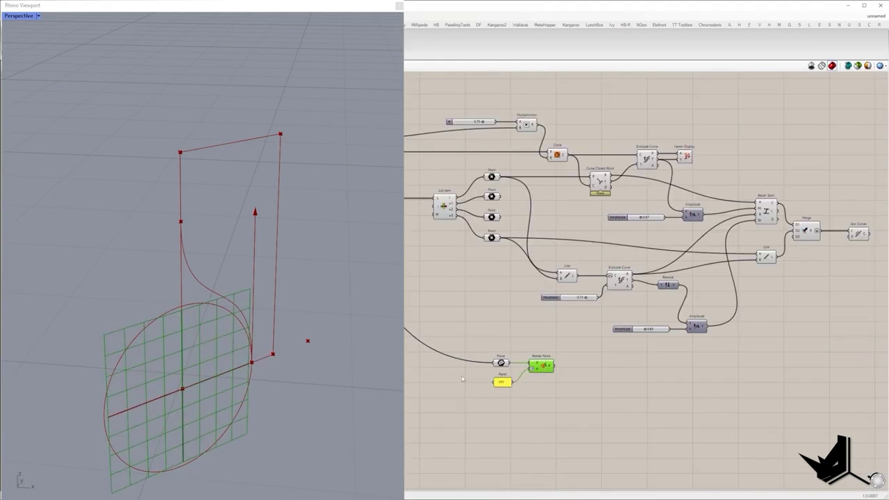
{"action": "left_click_drag", "start_coordinate": [51, 262], "coordinate": [344, 491]}
Add Plane Origin with Rotate Plane's output as B and the third Point as O, and hide Rotate Plane's preview.
{"action": "double_click", "coordinate": [598, 381]}
{"action": "type", "text": "ori"}
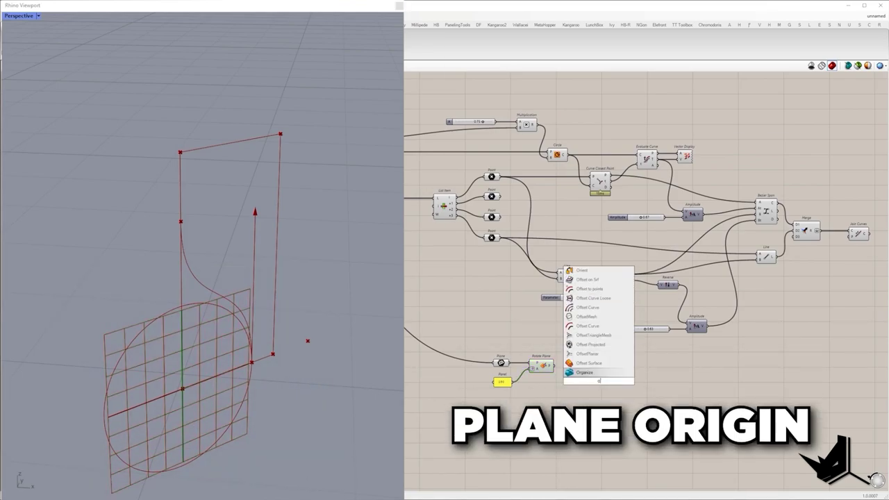
{"action": "left_click", "coordinate": [601, 338]}
{"action": "left_click_drag", "start_coordinate": [484, 186], "coordinate": [546, 360]}
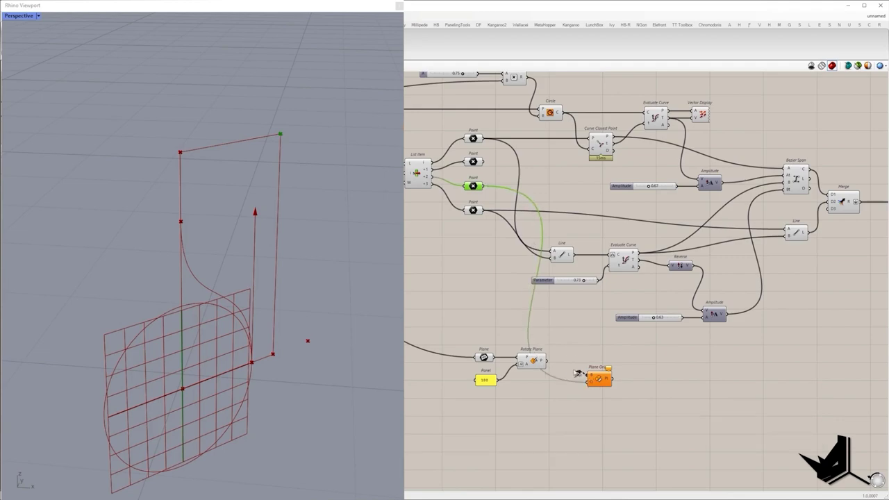
{"action": "left_click_drag", "start_coordinate": [601, 384], "coordinate": [608, 371]}
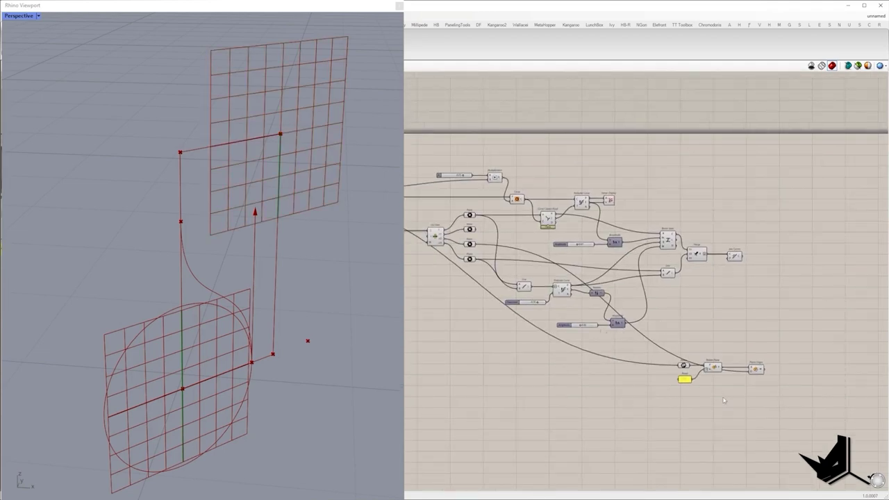
{"action": "left_click_drag", "start_coordinate": [722, 400], "coordinate": [683, 345]}
{"action": "right_click", "coordinate": [710, 318]}
{"action": "left_click", "coordinate": [725, 329]}
Add an Orient component between Join Curves and Plane Origin, and connect Join Curves' output to its G input.
{"action": "right_click_drag", "start_coordinate": [525, 340], "coordinate": [363, 280]}
{"action": "scroll", "coordinate": [593, 286], "scroll_direction": "up", "scroll_amount": 4}
{"action": "double_click", "coordinate": [595, 271]}
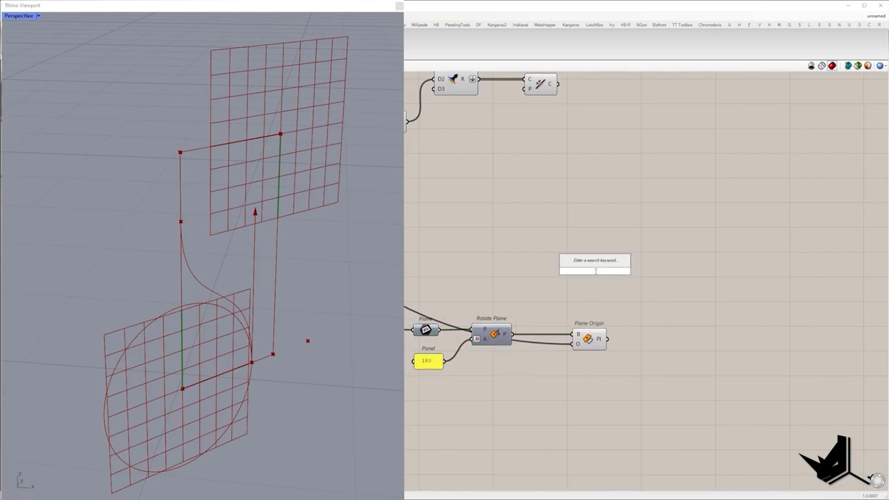
{"action": "type", "text": "orient"}
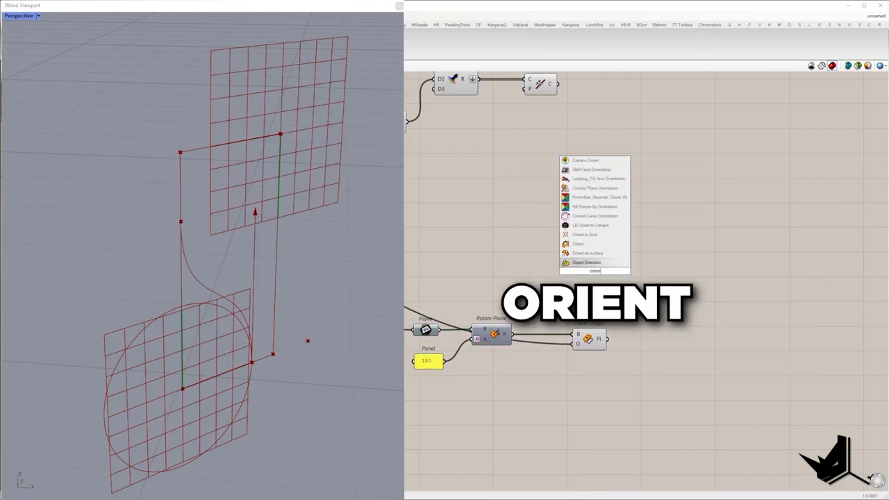
{"action": "left_click", "coordinate": [577, 243]}
{"action": "right_click_drag", "start_coordinate": [588, 221], "coordinate": [574, 294]}
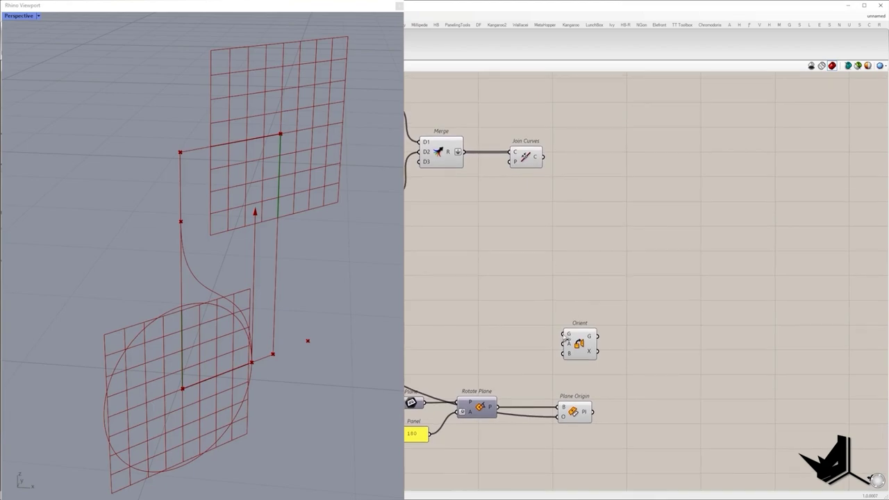
{"action": "left_click_drag", "start_coordinate": [564, 334], "coordinate": [547, 165]}
{"action": "right_click_drag", "start_coordinate": [576, 324], "coordinate": [609, 318]}
{"action": "left_click_drag", "start_coordinate": [611, 340], "coordinate": [667, 287]}
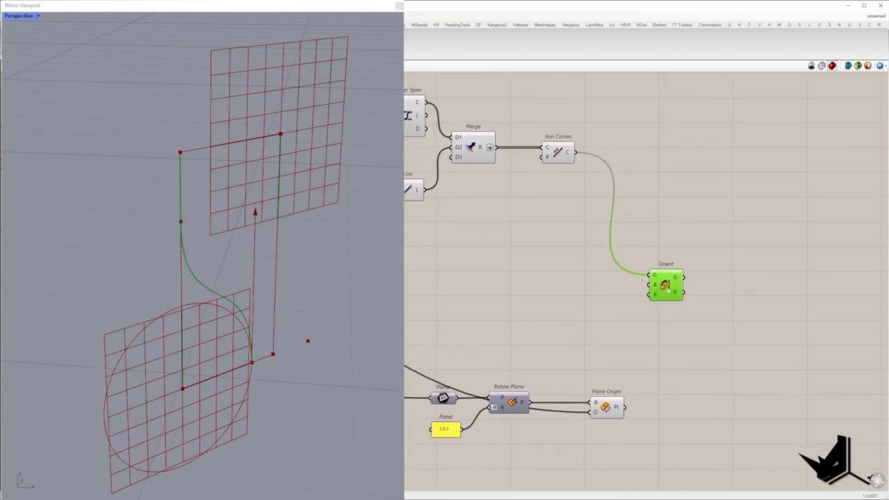
Connect the Plane parameter to Orient's A and Plane Origin's output to B, and hide the previews of the auxiliary construction components.
{"action": "scroll", "coordinate": [667, 288], "scroll_direction": "down", "scroll_amount": 2}
{"action": "scroll", "coordinate": [682, 290], "scroll_direction": "down", "scroll_amount": 1}
{"action": "right_click_drag", "start_coordinate": [682, 290], "coordinate": [729, 270]}
{"action": "left_click_drag", "start_coordinate": [576, 338], "coordinate": [564, 339]}
{"action": "left_click_drag", "start_coordinate": [693, 268], "coordinate": [692, 343]}
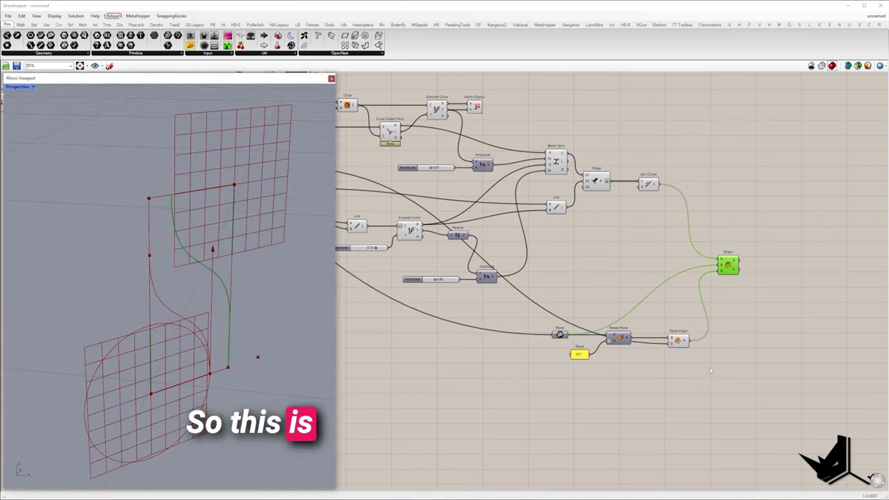
{"action": "left_click_drag", "start_coordinate": [692, 370], "coordinate": [525, 263]}
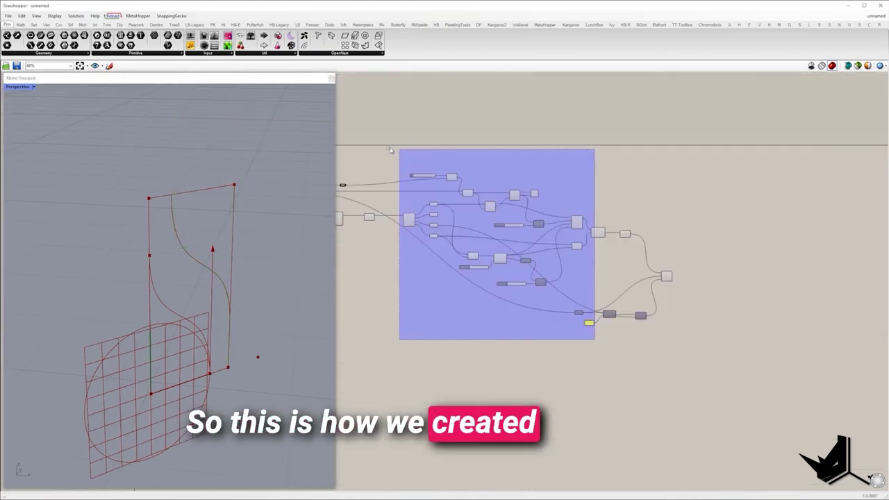
{"action": "left_click_drag", "start_coordinate": [390, 149], "coordinate": [388, 125]}
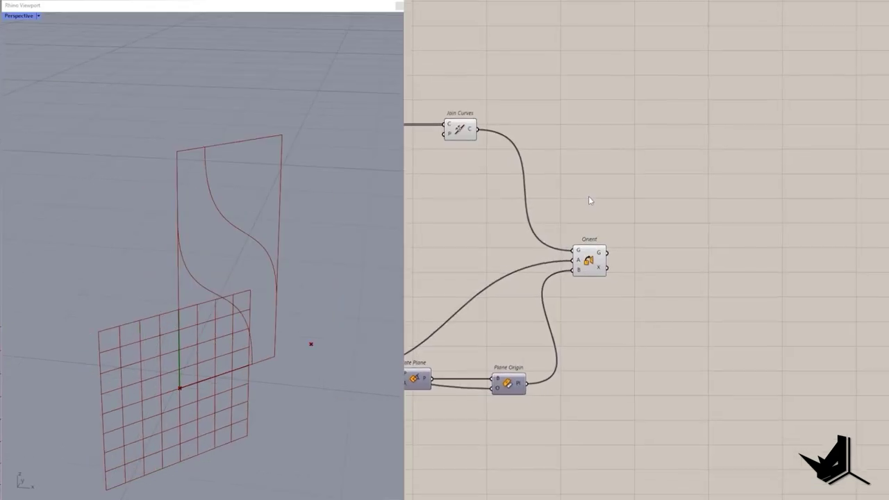
Add two Rebuild Curve components, connecting Join Curves' output to one C input and Orient's G output to the other.
{"action": "left_click_drag", "start_coordinate": [421, 69], "coordinate": [513, 165]}
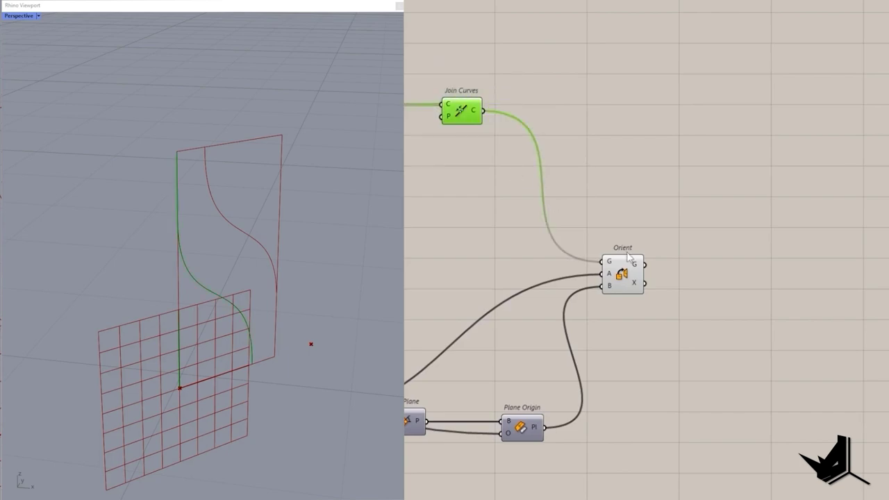
{"action": "left_click", "coordinate": [638, 275], "text": "shift"}
{"action": "double_click", "coordinate": [718, 242]}
{"action": "type", "text": "reb"}
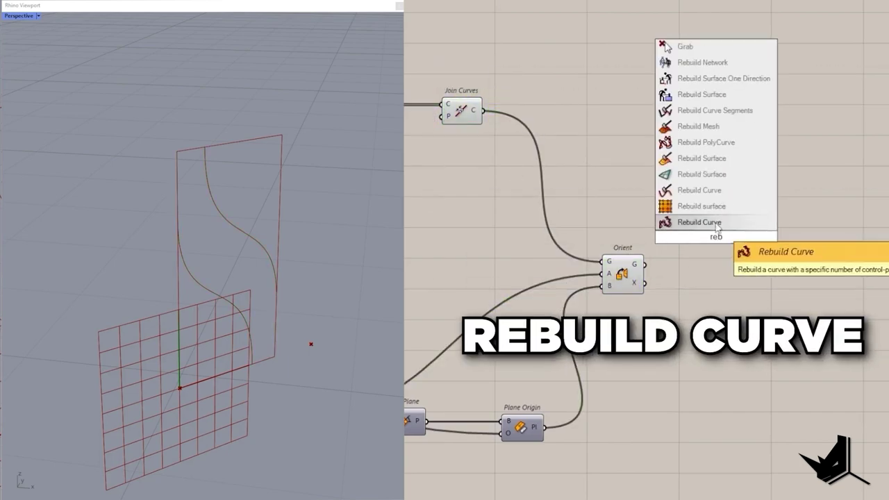
{"action": "left_click", "coordinate": [718, 227]}
{"action": "left_click_drag", "start_coordinate": [694, 217], "coordinate": [483, 111]}
{"action": "left_click_drag", "start_coordinate": [710, 236], "coordinate": [825, 283]}
{"action": "left_click_drag", "start_coordinate": [637, 266], "coordinate": [814, 262]}
{"action": "left_click_drag", "start_coordinate": [829, 273], "coordinate": [833, 276]}
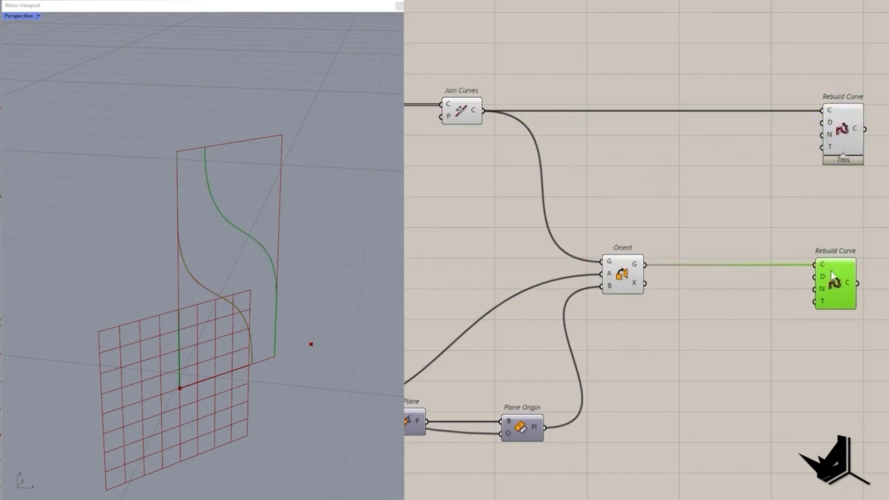
Create an integer slider from 0 to 100, set it to 20, and connect it to both Rebuild Curve N inputs.
{"action": "double_click", "coordinate": [777, 177]}
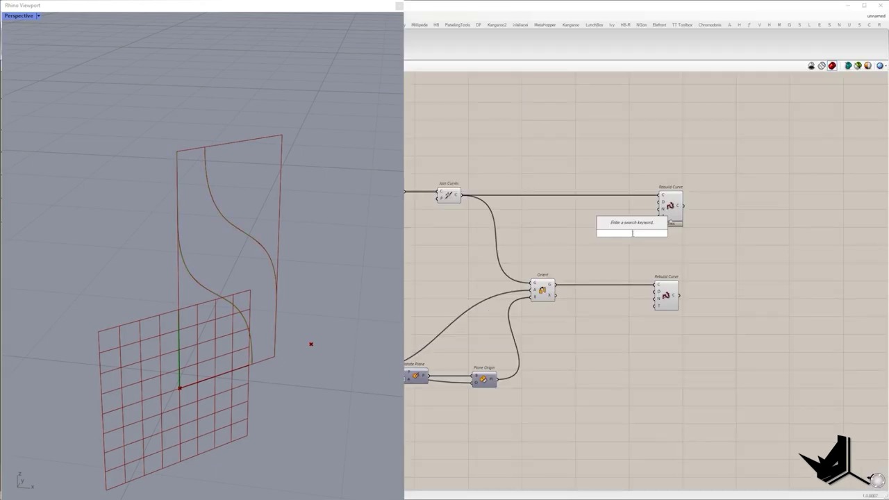
{"action": "scroll", "coordinate": [810, 138], "scroll_direction": "up", "scroll_amount": 3}
{"action": "double_click", "coordinate": [610, 254]}
{"action": "type", "text": "0<10"}
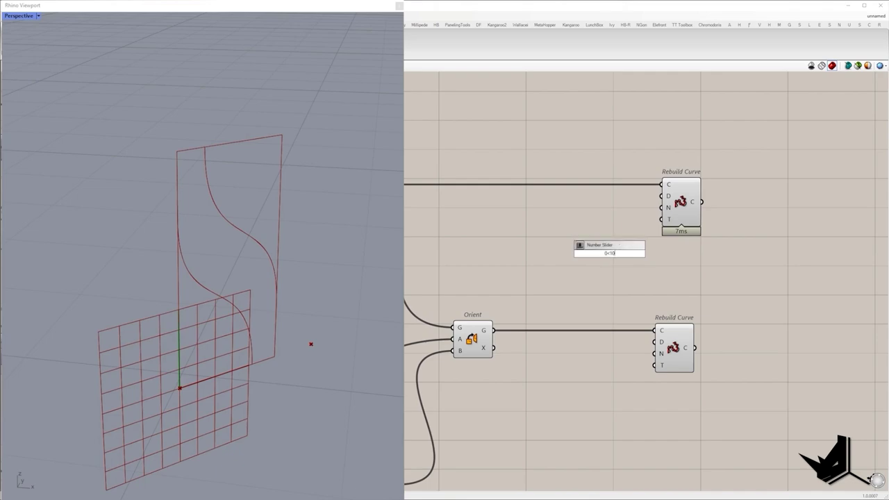
{"action": "key", "text": "Return"}
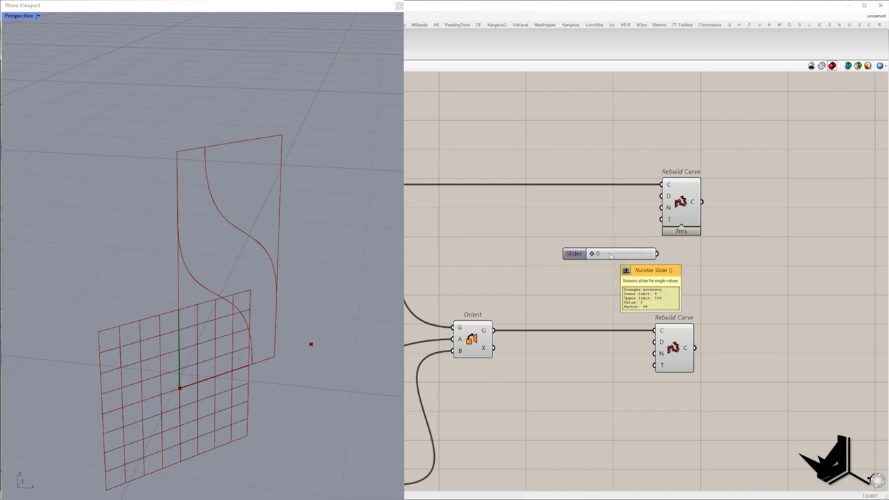
{"action": "scroll", "coordinate": [569, 263], "scroll_direction": "up", "scroll_amount": 2}
{"action": "double_click", "coordinate": [539, 247]}
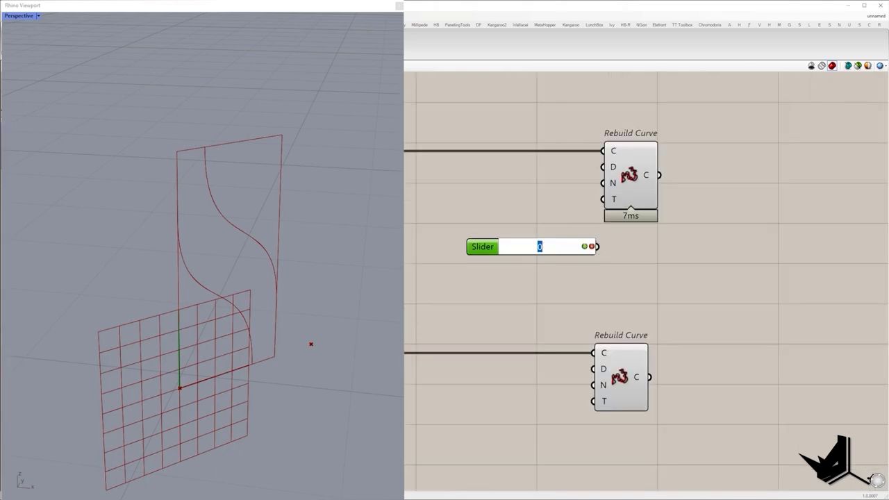
{"action": "type", "text": "20"}
{"action": "left_click", "coordinate": [584, 246]}
{"action": "left_click_drag", "start_coordinate": [600, 233], "coordinate": [596, 247]}
{"action": "left_click_drag", "start_coordinate": [597, 247], "coordinate": [593, 385]}
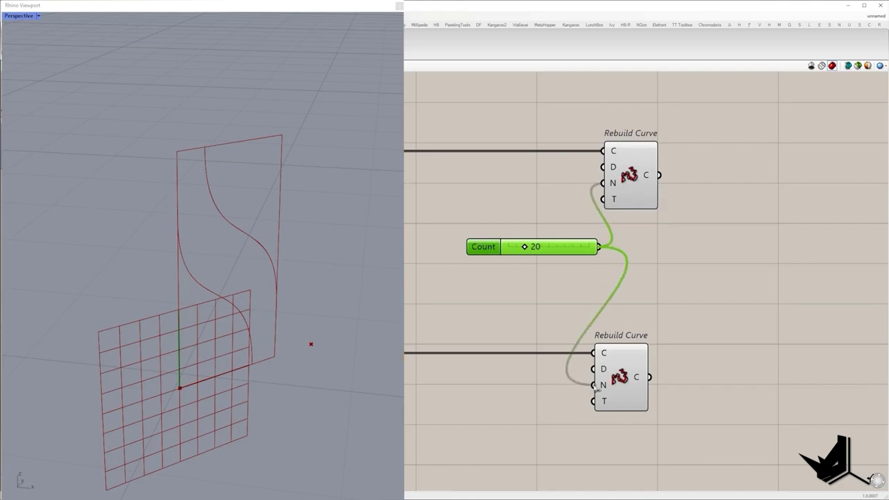
Move the Count slider farther from the two Rebuild Curve components.
{"action": "left_click_drag", "start_coordinate": [482, 246], "coordinate": [427, 264]}
{"action": "scroll", "coordinate": [507, 280], "scroll_direction": "down", "scroll_amount": 3}
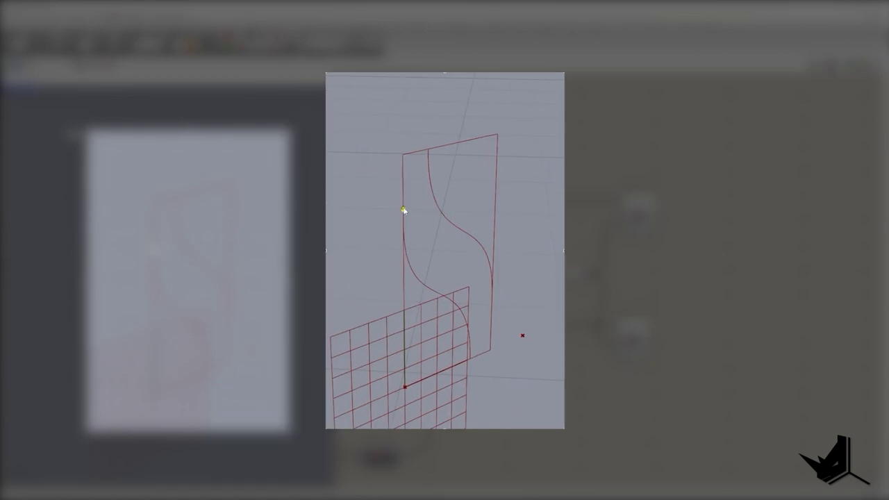
{"action": "mouse_move", "coordinate": [403, 154]}
{"action": "left_mouse_down"}
{"action": "mouse_move", "coordinate": [401, 208]}
{"action": "mouse_move", "coordinate": [419, 276]}
{"action": "left_mouse_up"}
{"action": "left_click_drag", "start_coordinate": [464, 323], "coordinate": [469, 356]}
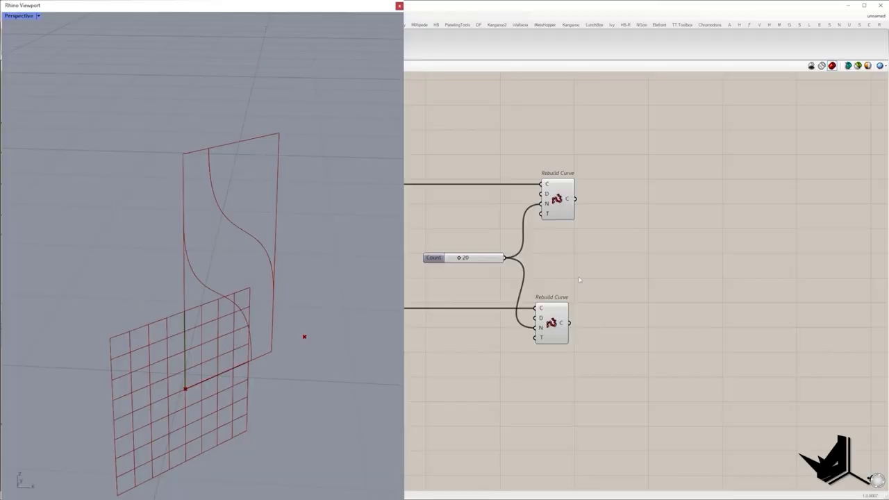
Add a Tween Curve component and connect the two Rebuild Curve outputs to its A and B inputs.
{"action": "left_click_drag", "start_coordinate": [579, 348], "coordinate": [535, 139]}
{"action": "right_click_drag", "start_coordinate": [535, 139], "coordinate": [447, 144]}
{"action": "left_click_drag", "start_coordinate": [507, 377], "coordinate": [470, 198]}
{"action": "double_click", "coordinate": [538, 235]}
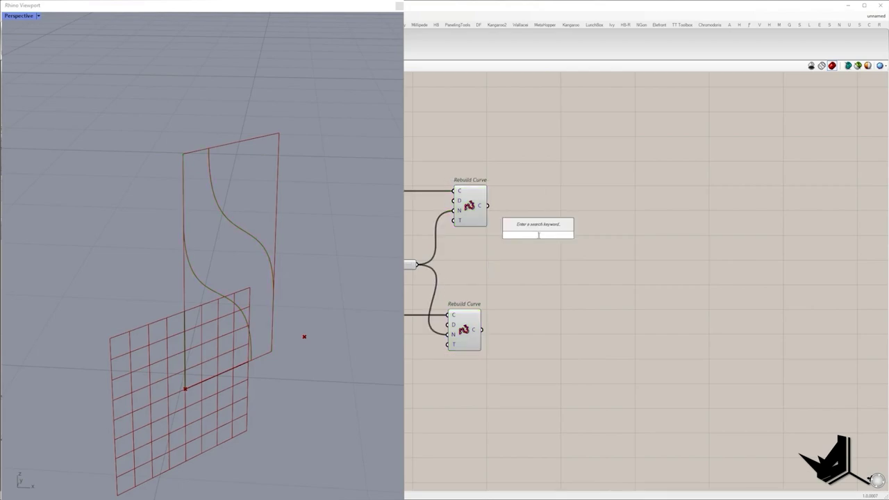
{"action": "type", "text": "twe"}
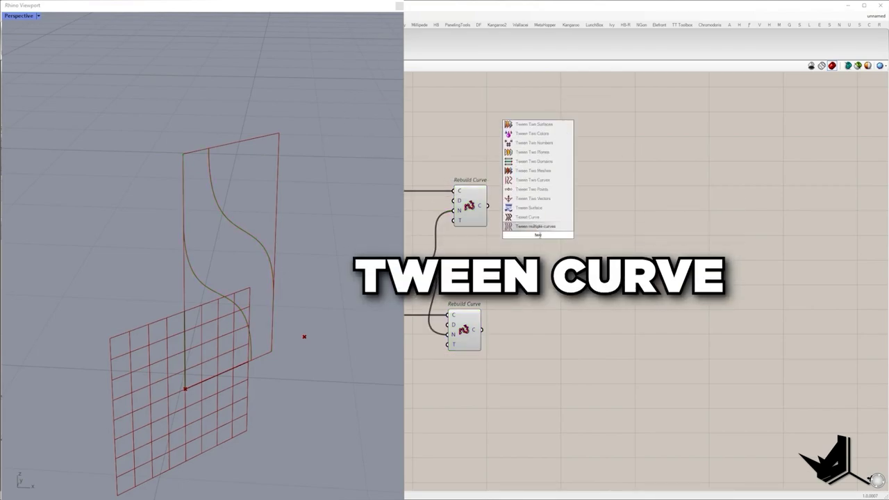
{"action": "left_click", "coordinate": [535, 225]}
{"action": "left_click_drag", "start_coordinate": [522, 225], "coordinate": [487, 205]}
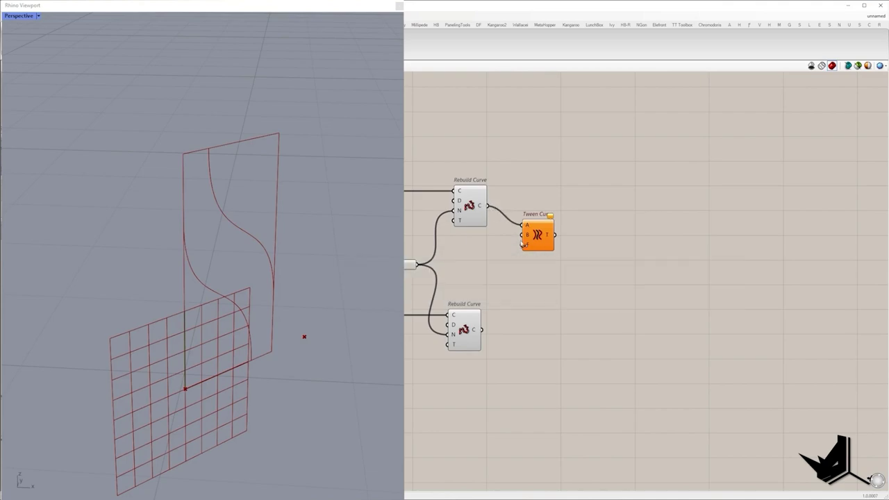
{"action": "left_click_drag", "start_coordinate": [481, 330], "coordinate": [522, 235]}
{"action": "left_click_drag", "start_coordinate": [538, 236], "coordinate": [645, 272]}
Add a Range component and connect its R output to Tween Curve's F input.
{"action": "double_click", "coordinate": [620, 337]}
{"action": "type", "text": "range"}
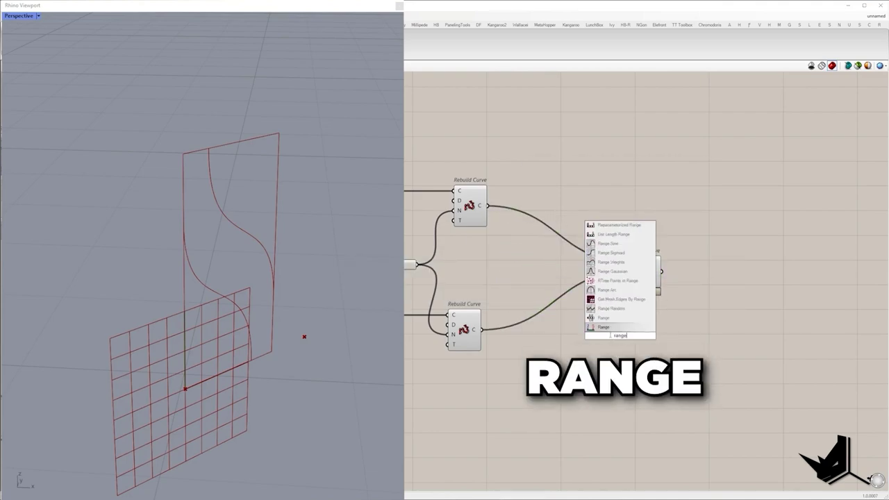
{"action": "left_click", "coordinate": [618, 318]}
{"action": "left_click_drag", "start_coordinate": [620, 362], "coordinate": [629, 281]}
Add a Flip Curve component between the lower Rebuild Curve's output and Tween Curve's B input.
{"action": "double_click", "coordinate": [575, 337]}
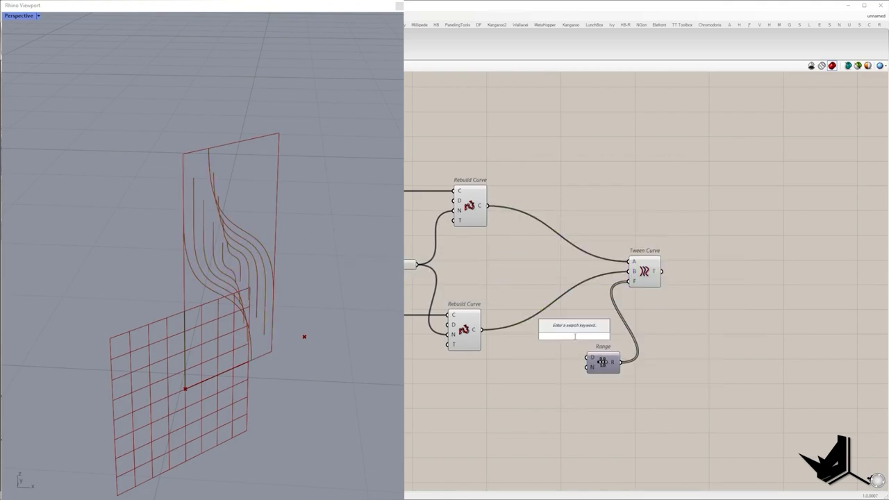
{"action": "type", "text": "flip"}
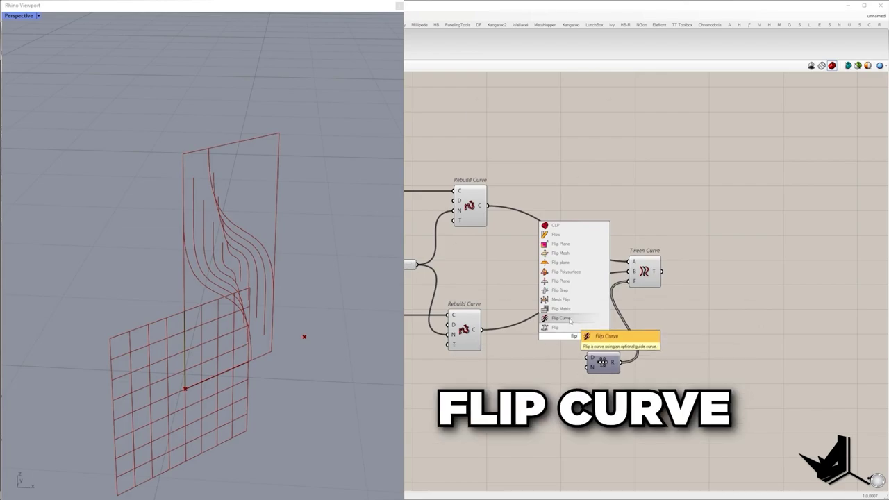
{"action": "key", "text": "Return"}
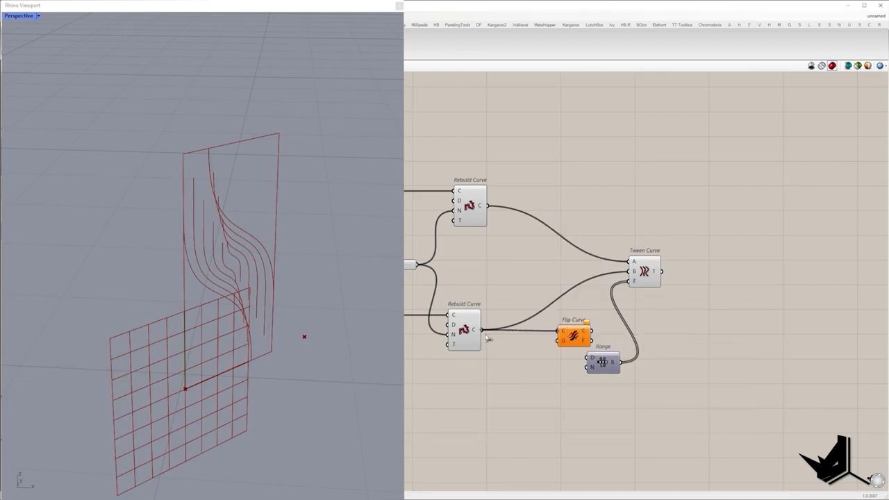
{"action": "left_click_drag", "start_coordinate": [583, 335], "coordinate": [552, 335]}
{"action": "left_click_drag", "start_coordinate": [633, 277], "coordinate": [633, 274]}
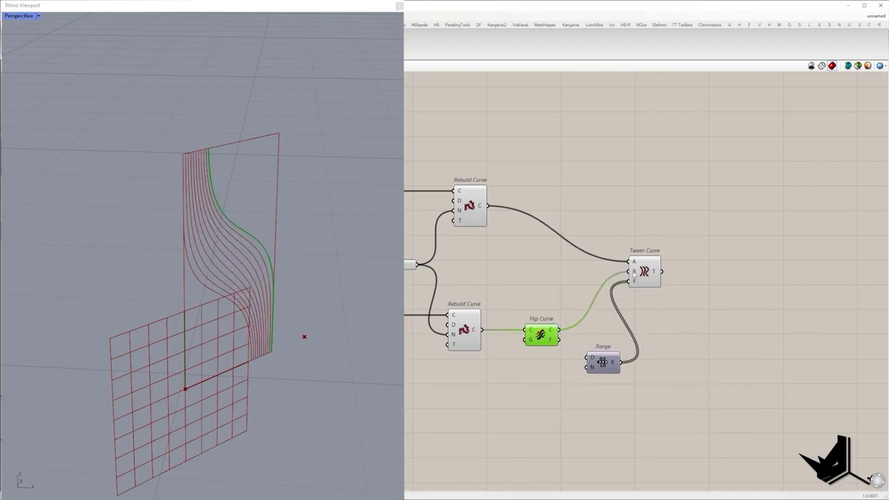
{"action": "right_click_drag", "start_coordinate": [228, 250], "coordinate": [239, 252]}
Create an integer slider from 0 to 20, set it to 10, and connect it to Range's N input.
{"action": "double_click", "coordinate": [544, 387]}
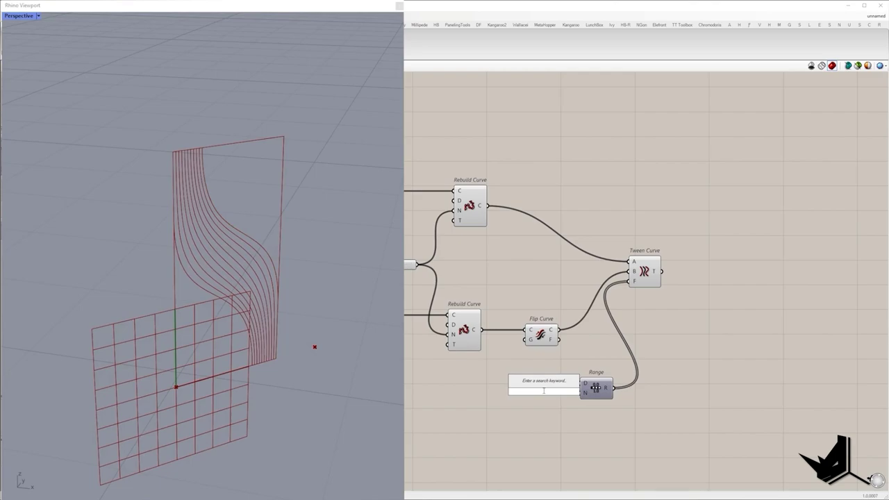
{"action": "type", "text": "0<20"}
{"action": "key", "text": "Return"}
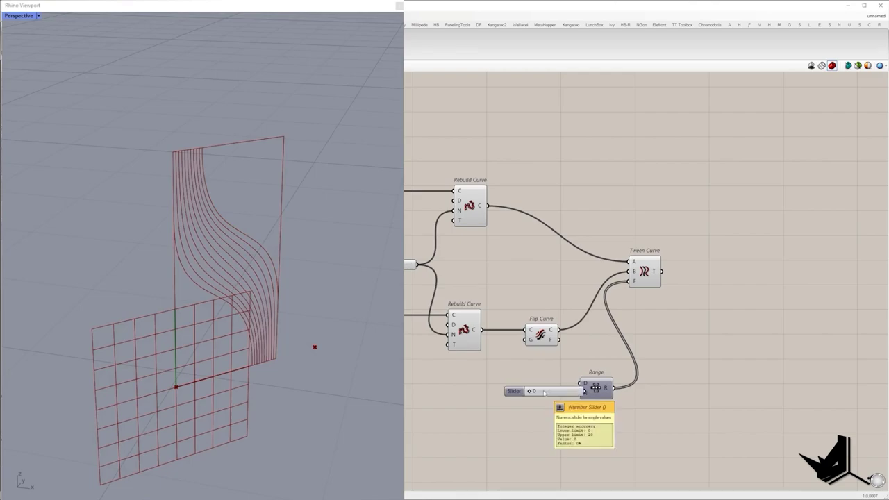
{"action": "left_click_drag", "start_coordinate": [542, 393], "coordinate": [582, 391]}
{"action": "scroll", "coordinate": [574, 400], "scroll_direction": "up", "scroll_amount": 2}
{"action": "left_click_drag", "start_coordinate": [548, 399], "coordinate": [535, 394]}
{"action": "left_click_drag", "start_coordinate": [486, 391], "coordinate": [520, 392]}
{"action": "right_click_drag", "start_coordinate": [507, 394], "coordinate": [445, 379]}
{"action": "scroll", "coordinate": [437, 380], "scroll_direction": "up", "scroll_amount": 3}
{"action": "right_click_drag", "start_coordinate": [641, 238], "coordinate": [459, 332]}
{"action": "scroll", "coordinate": [459, 330], "scroll_direction": "down", "scroll_amount": 2}
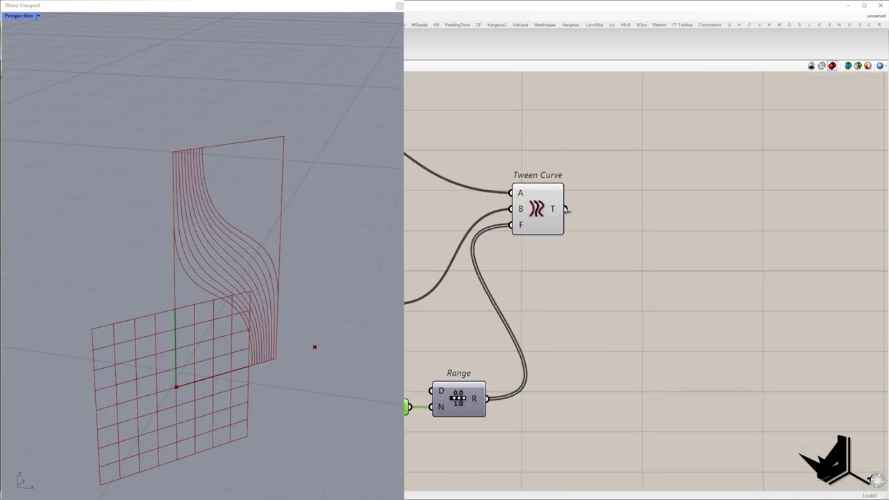
Add a Sift Pattern component and connect Tween Curve's T output to its L input.
{"action": "left_click_drag", "start_coordinate": [558, 211], "coordinate": [564, 210]}
{"action": "scroll", "coordinate": [561, 209], "scroll_direction": "down", "scroll_amount": 3}
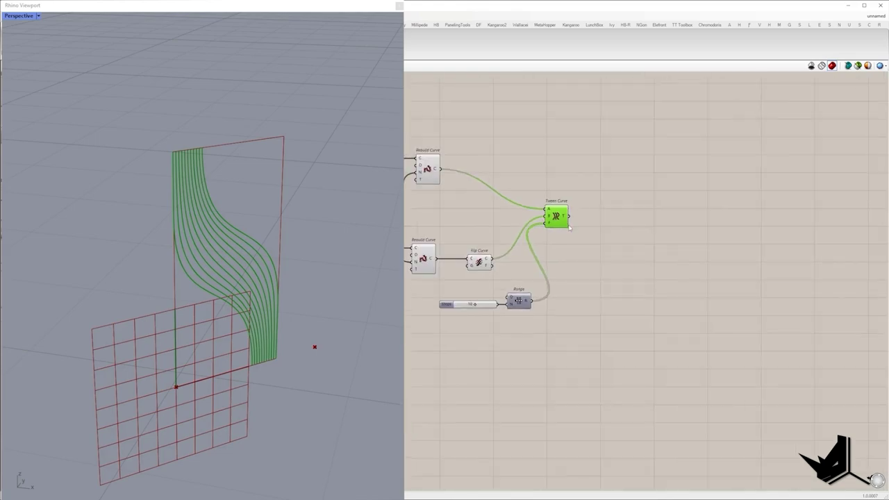
{"action": "scroll", "coordinate": [272, 323], "scroll_direction": "up", "scroll_amount": 6}
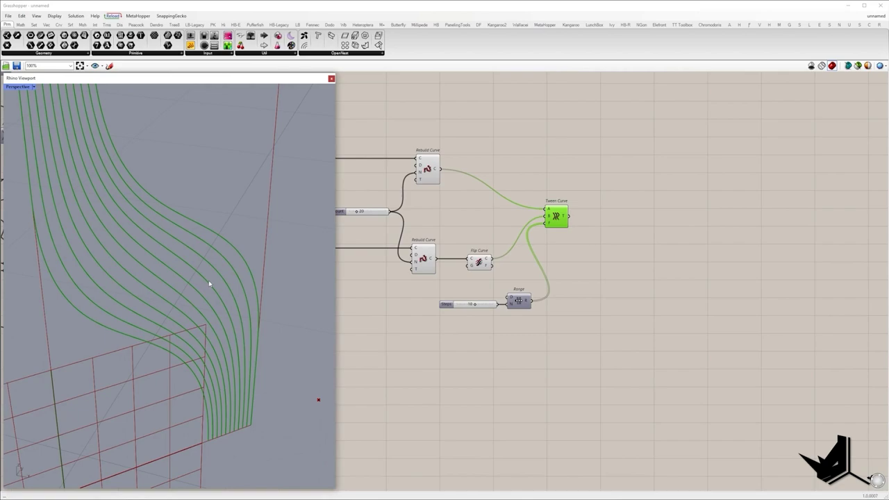
{"action": "scroll", "coordinate": [208, 282], "scroll_direction": "down", "scroll_amount": 3}
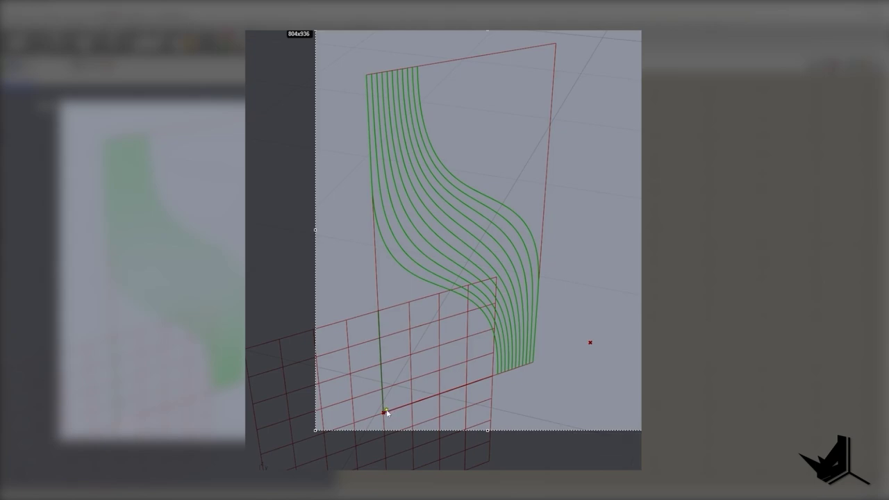
{"action": "left_click_drag", "start_coordinate": [386, 411], "coordinate": [403, 448]}
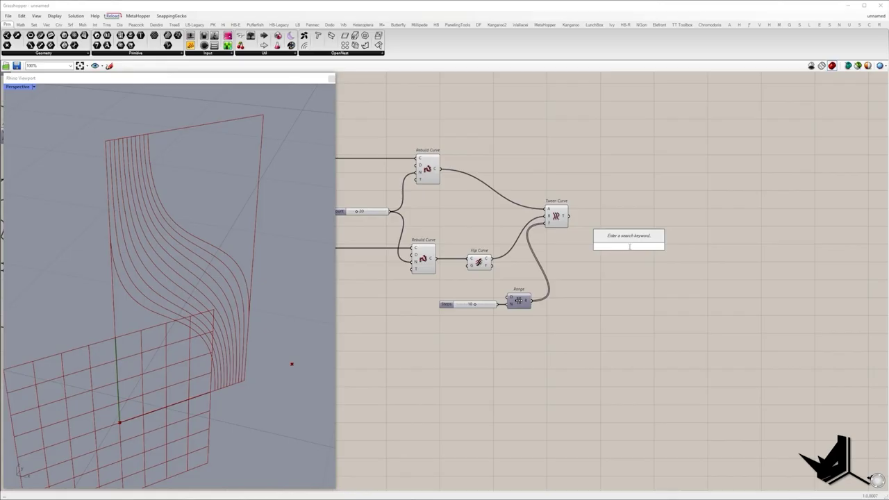
{"action": "type", "text": "sift"}
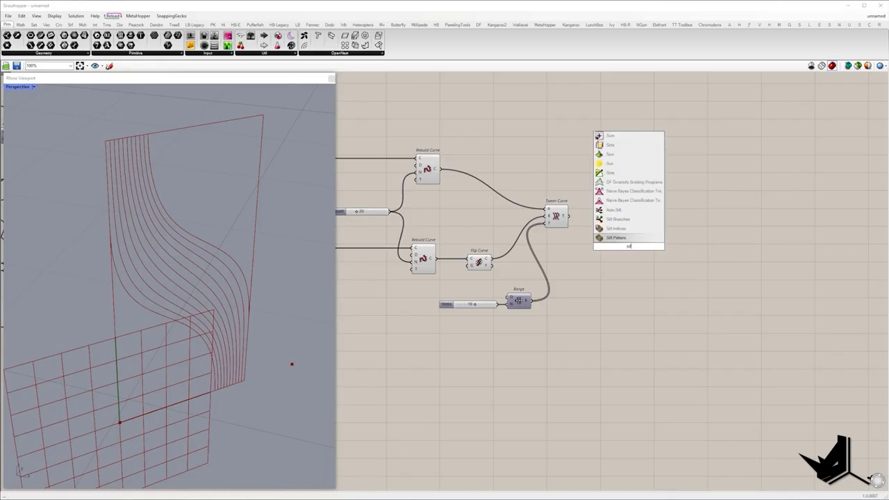
{"action": "key", "text": "Return"}
{"action": "scroll", "coordinate": [619, 236], "scroll_direction": "up", "scroll_amount": 2}
{"action": "left_click_drag", "start_coordinate": [617, 244], "coordinate": [548, 206]}
{"action": "left_click_drag", "start_coordinate": [638, 253], "coordinate": [680, 284]}
{"action": "left_click_drag", "start_coordinate": [639, 232], "coordinate": [723, 334]}
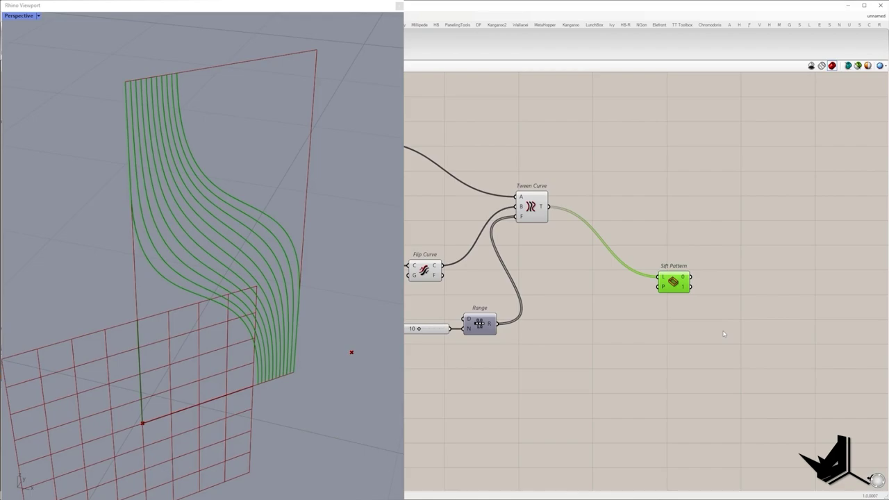
Add a panel containing 0 and 1 on separate lines, disable Multiline Data, and connect it to Sift Pattern's P input.
{"action": "double_click", "coordinate": [652, 310]}
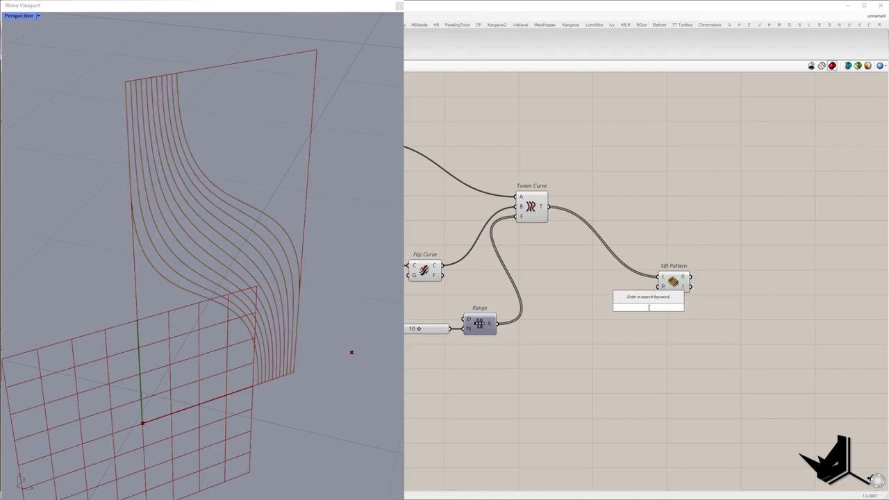
{"action": "type", "text": "//"}
{"action": "key", "text": "Return"}
{"action": "double_click", "coordinate": [648, 306]}
{"action": "type", "text": "0"}
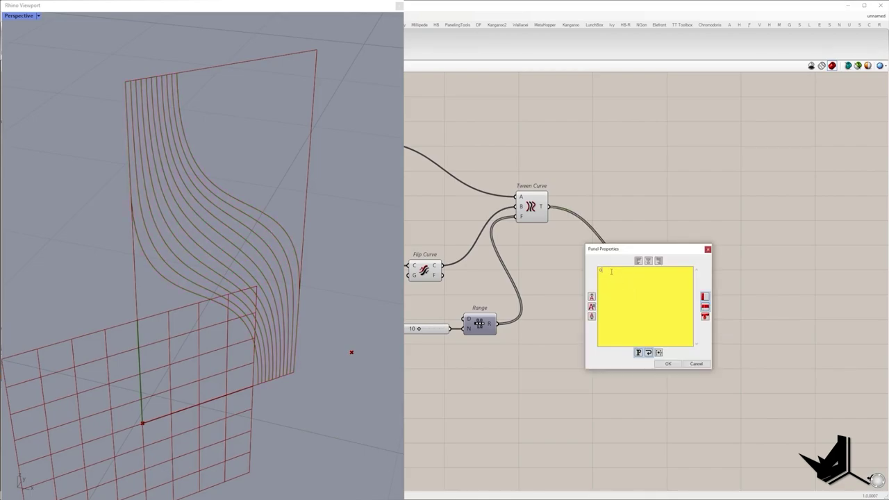
{"action": "key", "text": "Return"}
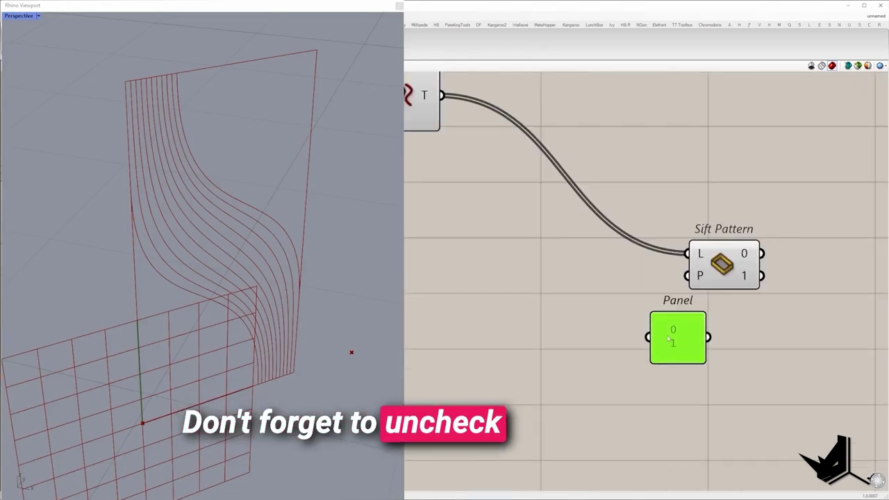
{"action": "right_click", "coordinate": [679, 327]}
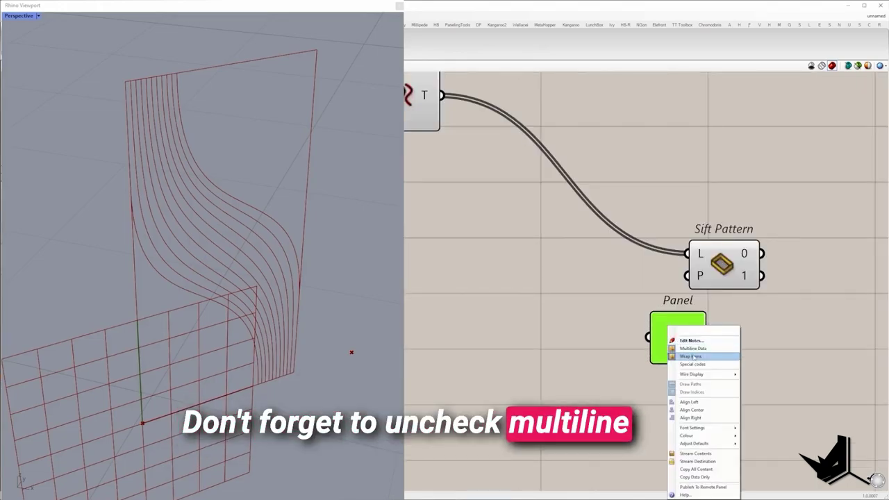
{"action": "left_click", "coordinate": [683, 353]}
{"action": "left_click_drag", "start_coordinate": [684, 353], "coordinate": [629, 341]}
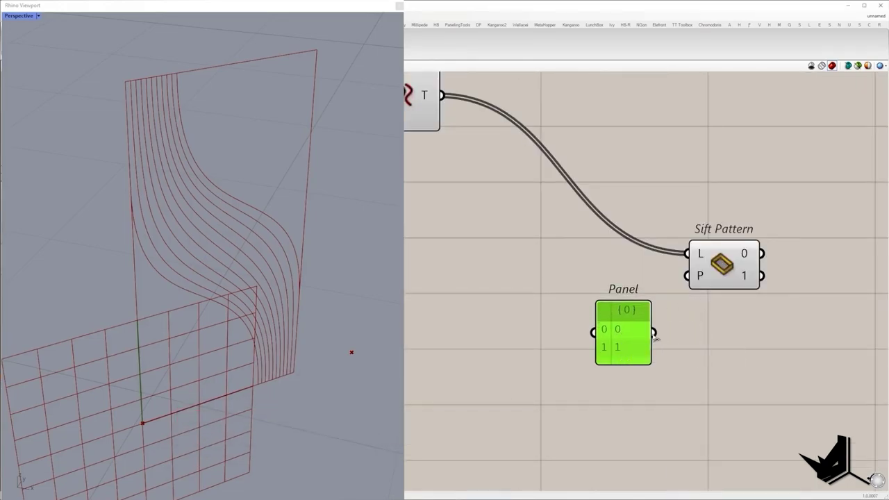
Add two Curve parameters and connect Sift Pattern's 0 output to one and its 1 output to the other.
{"action": "right_click_drag", "start_coordinate": [806, 190], "coordinate": [615, 217]}
{"action": "double_click", "coordinate": [614, 214]}
{"action": "type", "text": "curve"}
{"action": "left_click", "coordinate": [593, 209]}
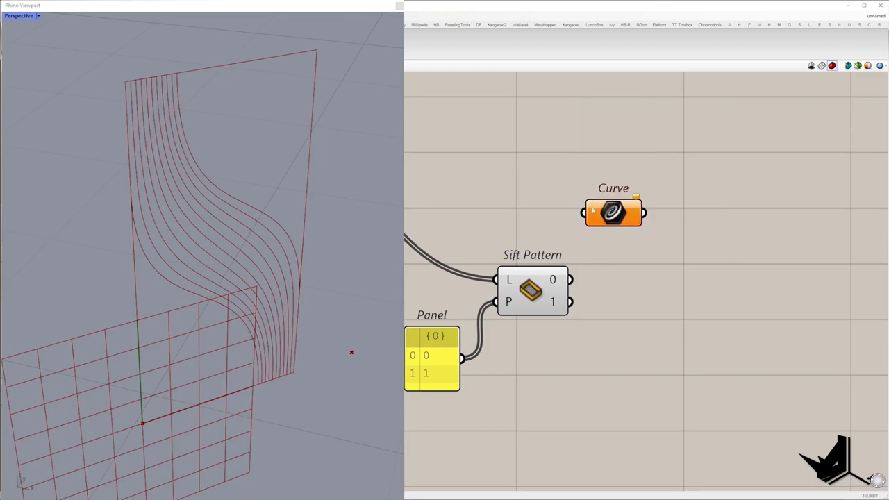
{"action": "left_click_drag", "start_coordinate": [587, 218], "coordinate": [585, 214]}
{"action": "left_click_drag", "start_coordinate": [602, 217], "coordinate": [682, 313]}
{"action": "left_click_drag", "start_coordinate": [570, 301], "coordinate": [677, 310]}
{"action": "left_click_drag", "start_coordinate": [693, 310], "coordinate": [682, 401]}
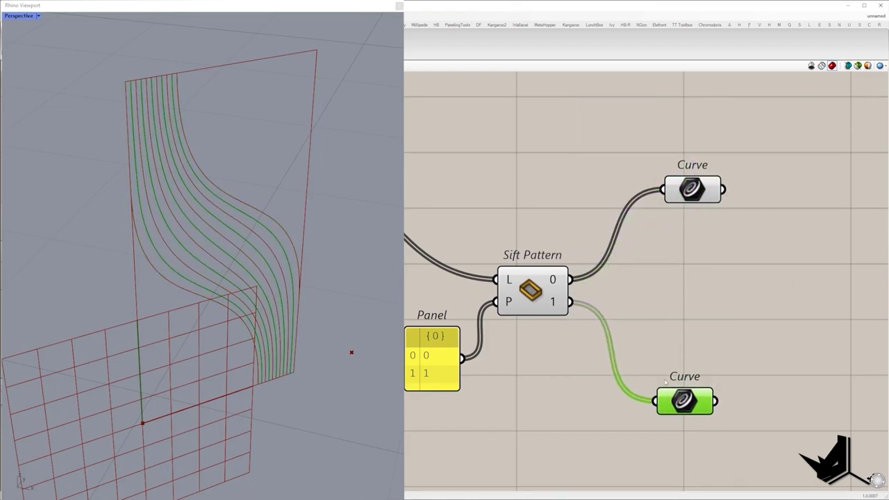
{"action": "left_click_drag", "start_coordinate": [630, 345], "coordinate": [737, 428]}
{"action": "scroll", "coordinate": [714, 393], "scroll_direction": "down", "scroll_amount": 1}
{"action": "right_click_drag", "start_coordinate": [271, 281], "coordinate": [297, 279]}
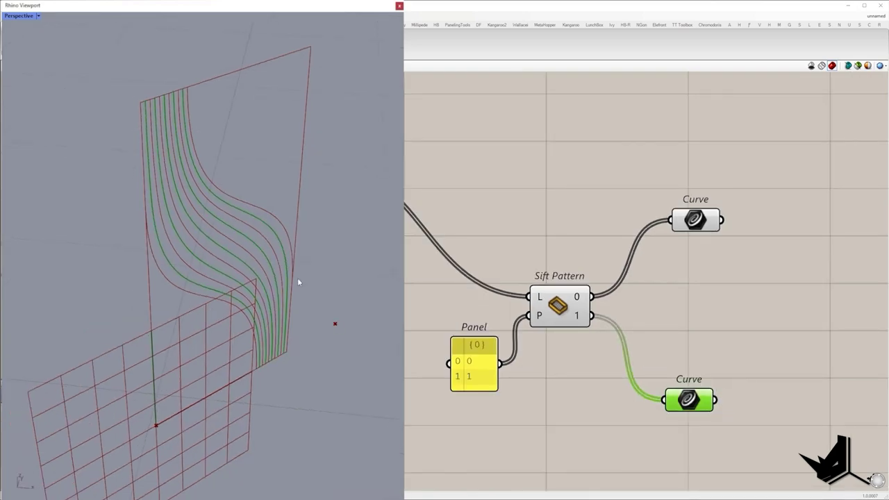
{"action": "right_click_drag", "start_coordinate": [786, 376], "coordinate": [622, 285]}
{"action": "scroll", "coordinate": [254, 301], "scroll_direction": "down", "scroll_amount": 7}
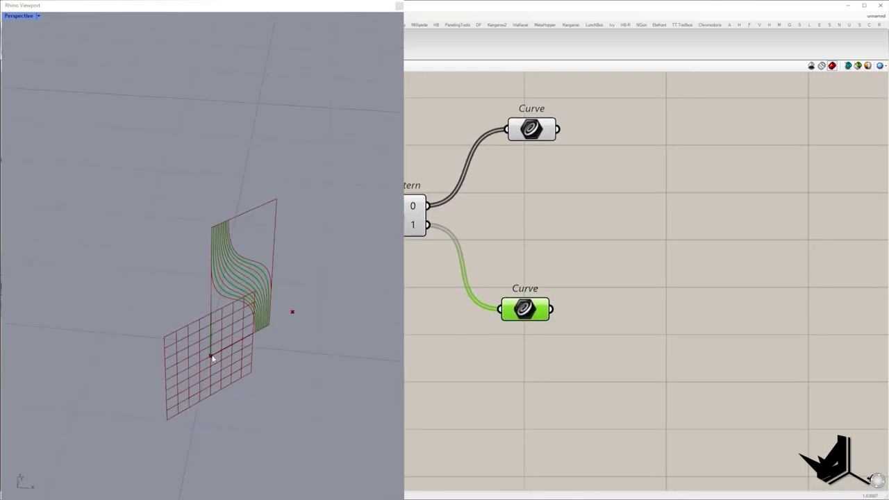
Hide the previews of the upstream rectangle and plane construction components.
{"action": "right_click_drag", "start_coordinate": [577, 307], "coordinate": [831, 294]}
{"action": "left_click", "coordinate": [641, 314]}
{"action": "scroll", "coordinate": [640, 314], "scroll_direction": "down", "scroll_amount": 8}
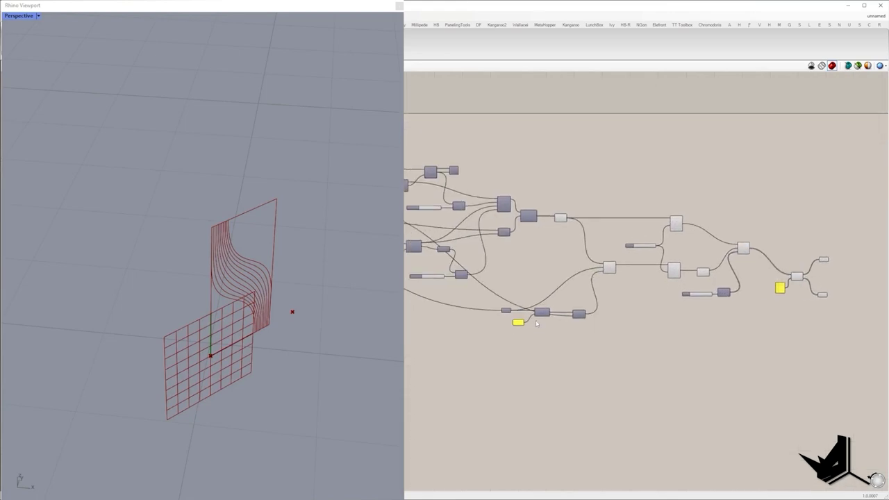
{"action": "scroll", "coordinate": [505, 309], "scroll_direction": "up", "scroll_amount": 3}
{"action": "left_click_drag", "start_coordinate": [506, 309], "coordinate": [507, 284]}
{"action": "right_click_drag", "start_coordinate": [679, 301], "coordinate": [618, 293]}
{"action": "left_click_drag", "start_coordinate": [645, 291], "coordinate": [451, 347]}
{"action": "left_click_drag", "start_coordinate": [516, 305], "coordinate": [503, 340]}
{"action": "left_click", "coordinate": [749, 323]}
{"action": "scroll", "coordinate": [750, 323], "scroll_direction": "down", "scroll_amount": 5}
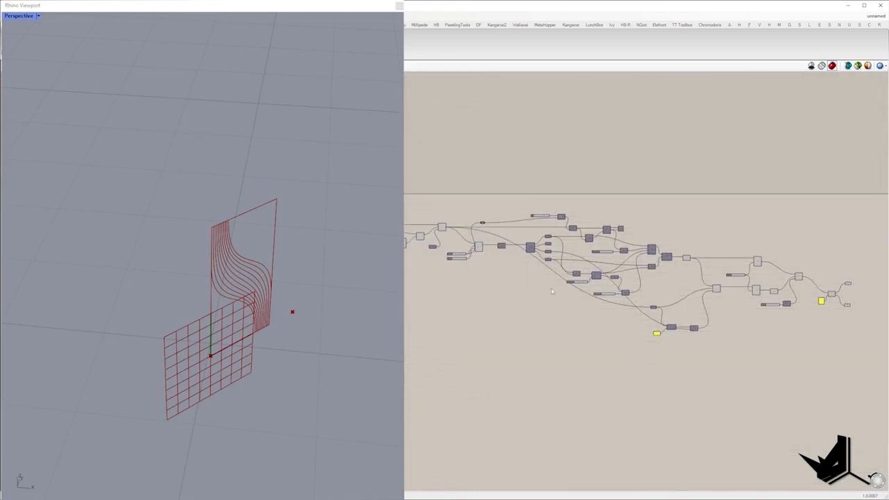
{"action": "left_click_drag", "start_coordinate": [513, 280], "coordinate": [408, 171]}
{"action": "key", "text": "ctrl+q"}
Add a Deconstruct Plane component, connect the Plane parameter to its P input, and place it below the Sift Pattern group.
{"action": "scroll", "coordinate": [575, 271], "scroll_direction": "up", "scroll_amount": 4}
{"action": "double_click", "coordinate": [656, 324]}
{"action": "type", "text": "dec"}
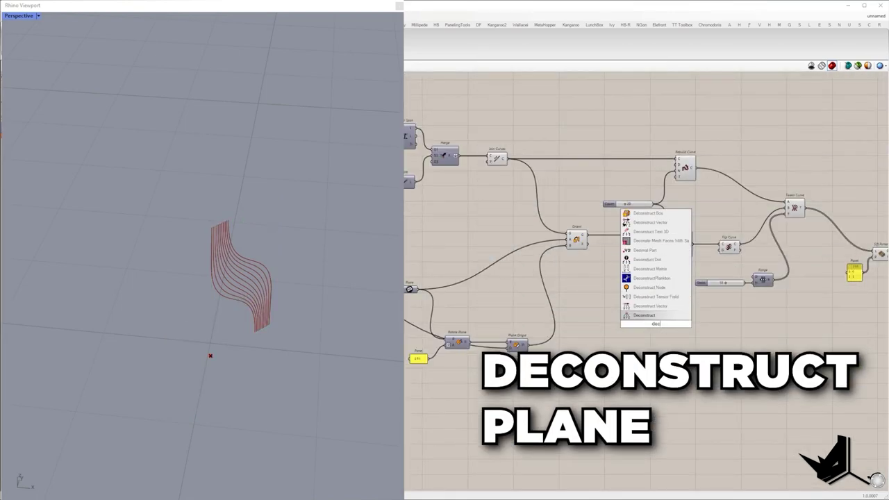
{"action": "type", "text": " plane"}
{"action": "key", "text": "Return"}
{"action": "left_click_drag", "start_coordinate": [644, 321], "coordinate": [418, 289]}
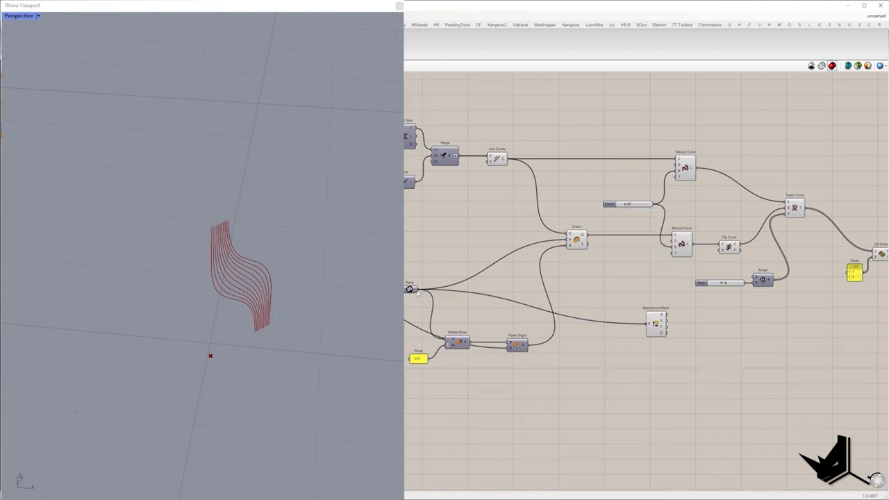
{"action": "right_click_drag", "start_coordinate": [666, 331], "coordinate": [459, 299]}
{"action": "left_click_drag", "start_coordinate": [457, 298], "coordinate": [534, 321]}
Add an Amplitude component and connect Deconstruct Plane's Z output to its V input.
{"action": "right_click_drag", "start_coordinate": [536, 321], "coordinate": [425, 327]}
{"action": "double_click", "coordinate": [618, 308]}
{"action": "type", "text": "ampli"}
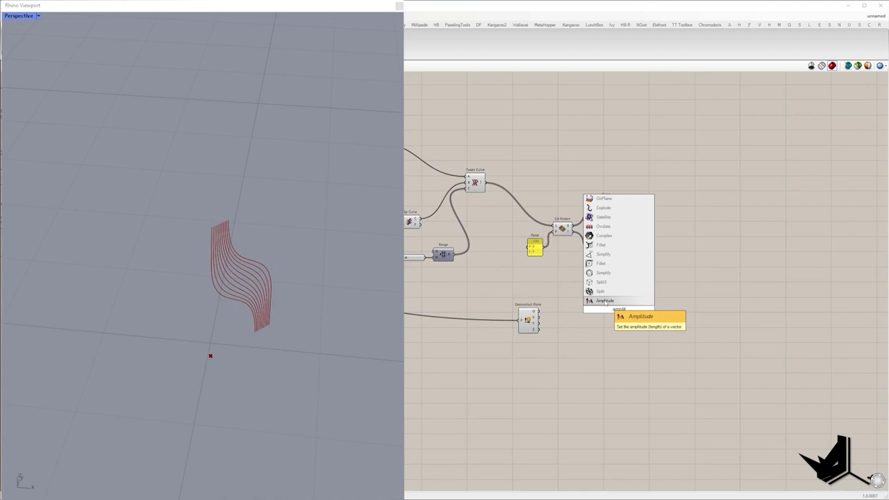
{"action": "key", "text": "Return"}
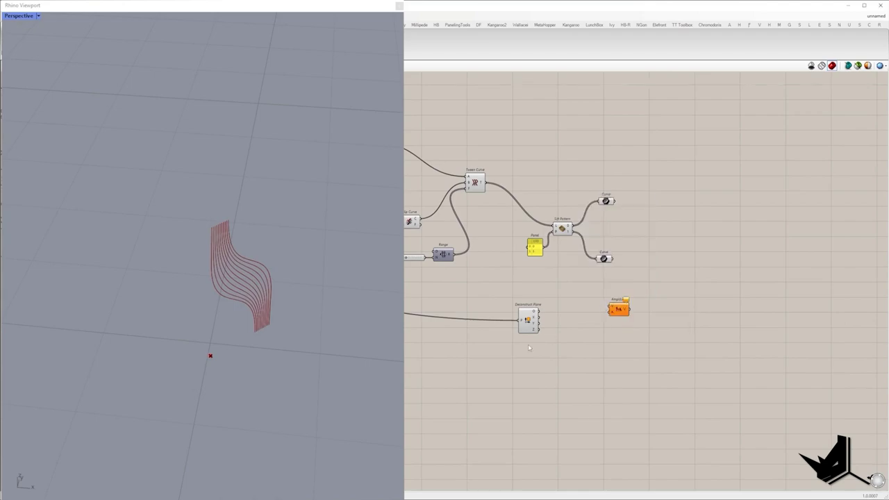
{"action": "scroll", "coordinate": [551, 322], "scroll_direction": "up", "scroll_amount": 3}
{"action": "left_click_drag", "start_coordinate": [549, 315], "coordinate": [707, 263]}
{"action": "left_click_drag", "start_coordinate": [732, 279], "coordinate": [734, 285]}
Add a number slider set to 0.0500 and connect it to the Amplitude component's A input.
{"action": "double_click", "coordinate": [707, 356]}
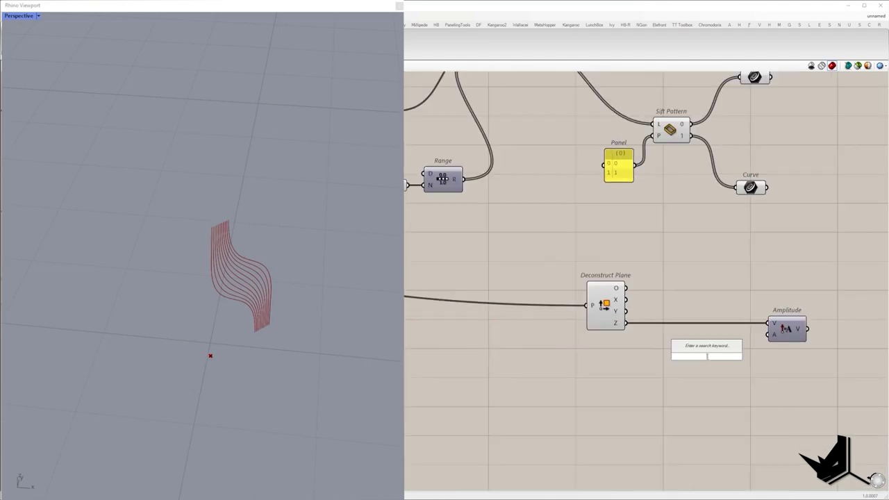
{"action": "type", "text": "0"}
{"action": "key", "text": "Return"}
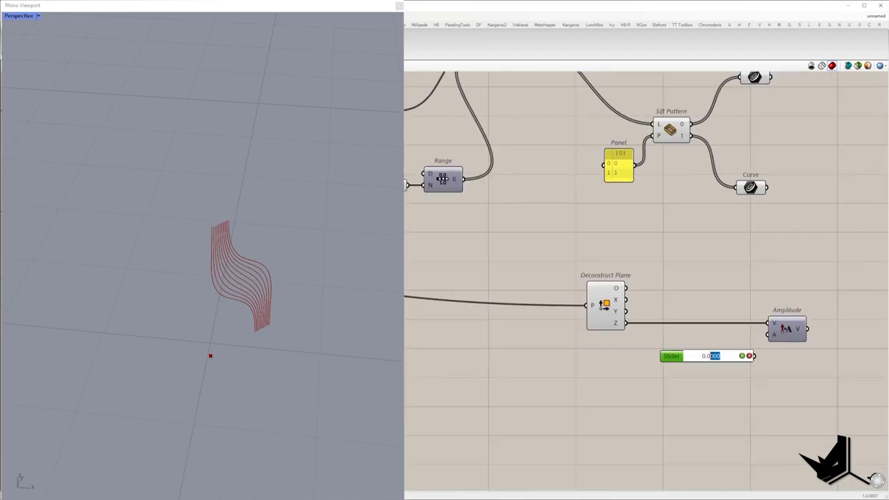
{"action": "type", "text": "5"}
{"action": "left_click", "coordinate": [741, 355]}
{"action": "left_click_drag", "start_coordinate": [768, 335], "coordinate": [754, 356]}
Add a Move component and connect the lower Curve parameter to its G input and Amplitude's V output to its T input.
{"action": "right_click_drag", "start_coordinate": [828, 258], "coordinate": [591, 316]}
{"action": "double_click", "coordinate": [592, 316]}
{"action": "type", "text": "move"}
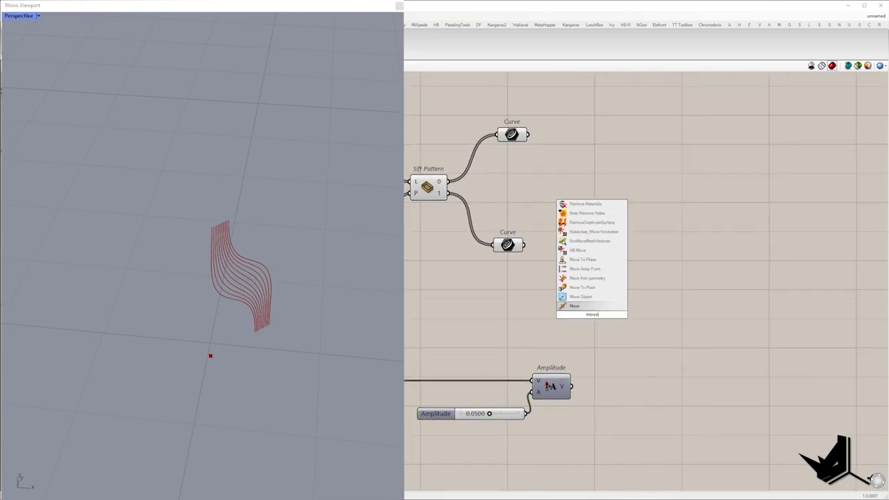
{"action": "left_click", "coordinate": [575, 305]}
{"action": "left_click_drag", "start_coordinate": [524, 244], "coordinate": [593, 311]}
{"action": "left_click_drag", "start_coordinate": [571, 386], "coordinate": [629, 321]}
{"action": "left_click", "coordinate": [507, 244]}
{"action": "right_click_drag", "start_coordinate": [286, 281], "coordinate": [187, 240]}
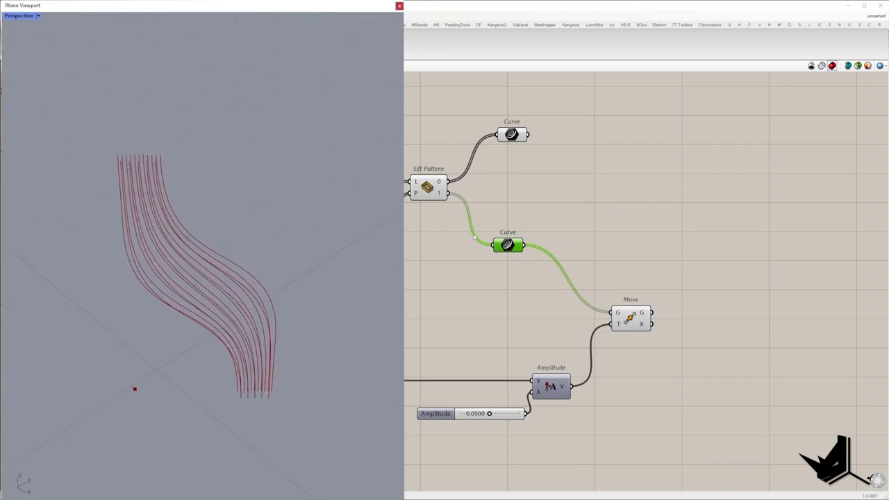
Hide the preview of the Sift Pattern component.
{"action": "left_click", "coordinate": [435, 195]}
{"action": "middle_click", "coordinate": [437, 195]}
{"action": "left_click", "coordinate": [436, 151]}
Add Combine Data, connect the upper Curve to input 0 and Move's G output to input 1, and hide the previews of the upstream components.
{"action": "double_click", "coordinate": [655, 226]}
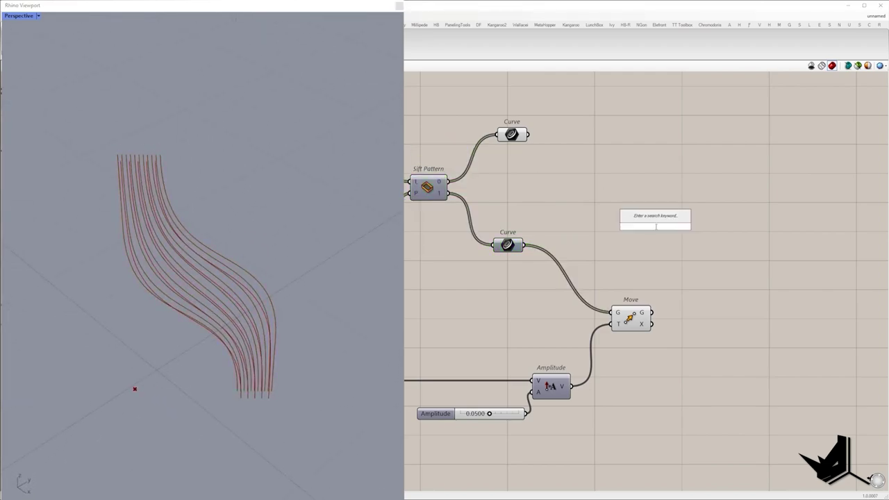
{"action": "type", "text": "combine"}
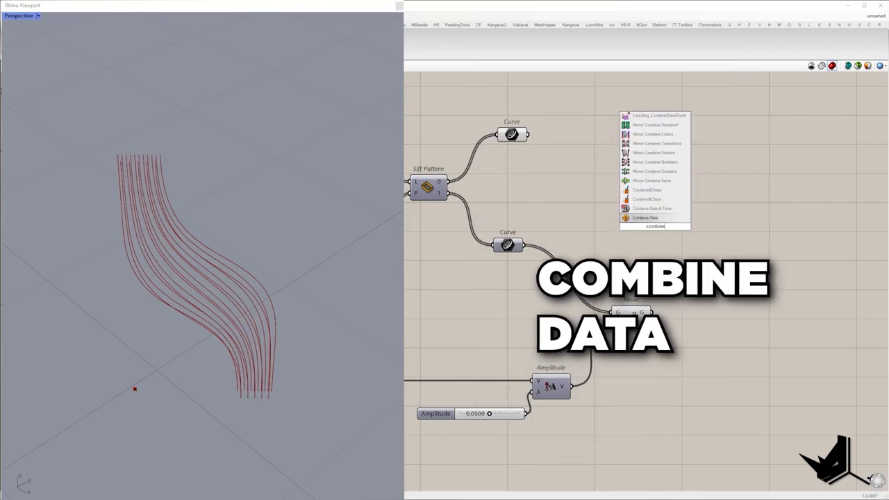
{"action": "key", "text": "Return"}
{"action": "left_click_drag", "start_coordinate": [528, 134], "coordinate": [637, 221]}
{"action": "left_click_drag", "start_coordinate": [656, 290], "coordinate": [652, 312]}
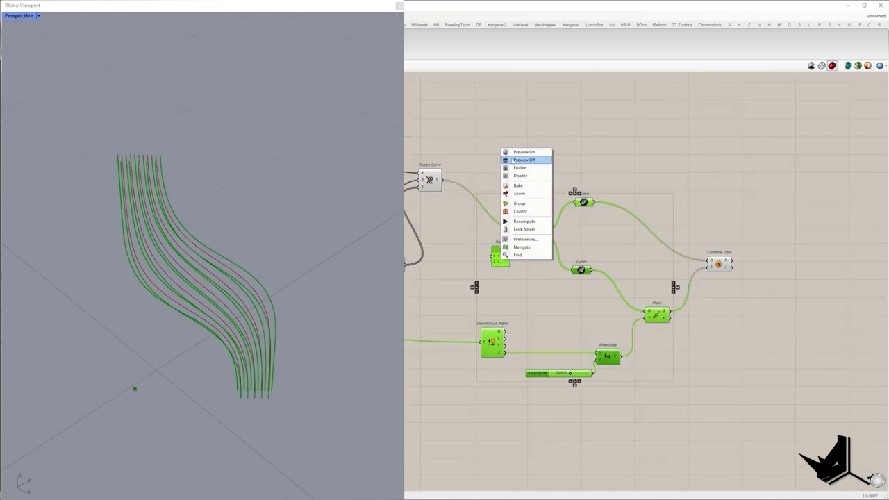
{"action": "right_click", "coordinate": [493, 98]}
{"action": "left_click", "coordinate": [504, 109]}
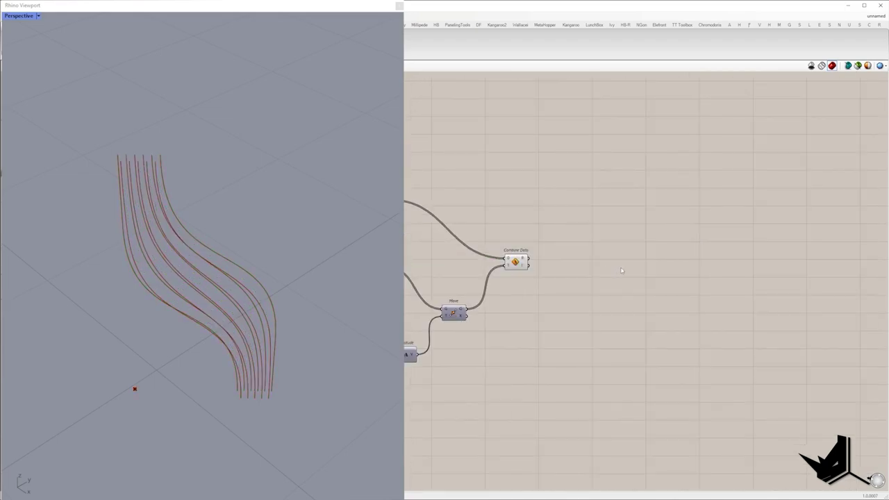
Add a Loft component and connect Combine Data's R output to its C input.
{"action": "double_click", "coordinate": [621, 270]}
{"action": "type", "text": "loft"}
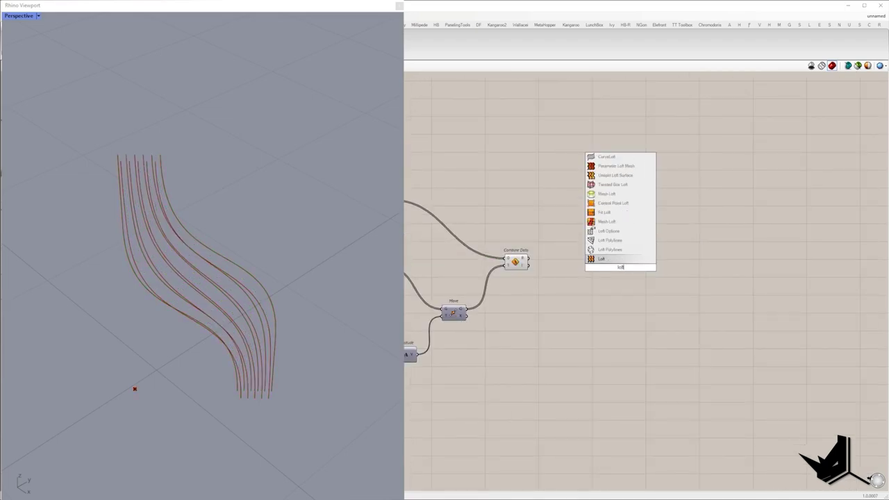
{"action": "key", "text": "Return"}
{"action": "left_click_drag", "start_coordinate": [545, 264], "coordinate": [528, 258]}
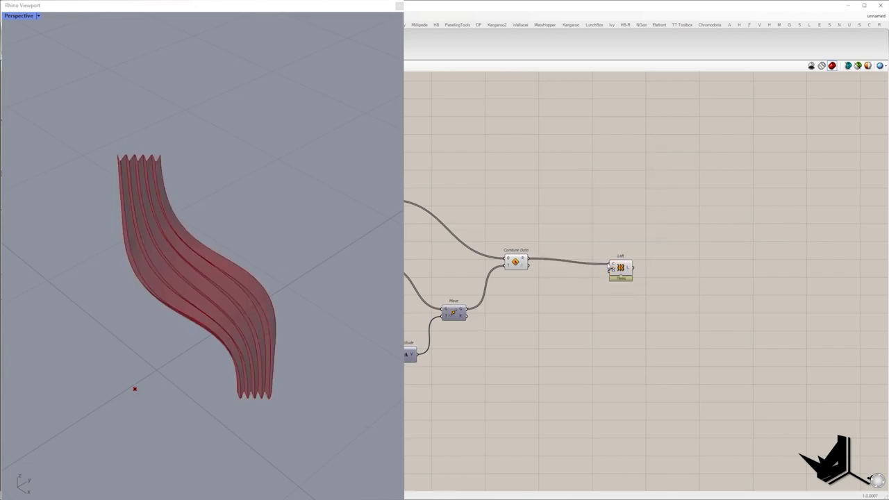
{"action": "left_click_drag", "start_coordinate": [613, 268], "coordinate": [579, 262]}
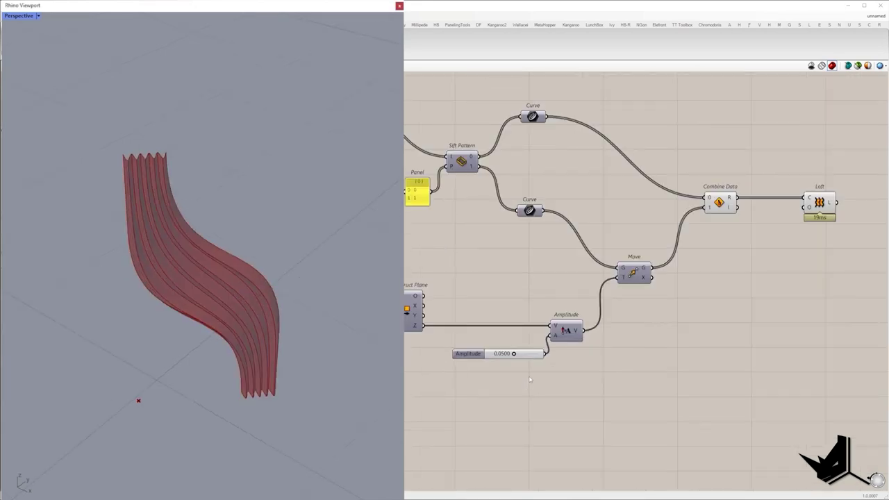
Set the Amplitude slider feeding the Move vector to 0.0203 and the Range's Steps slider to 12.
{"action": "scroll", "coordinate": [506, 356], "scroll_direction": "up", "scroll_amount": 2}
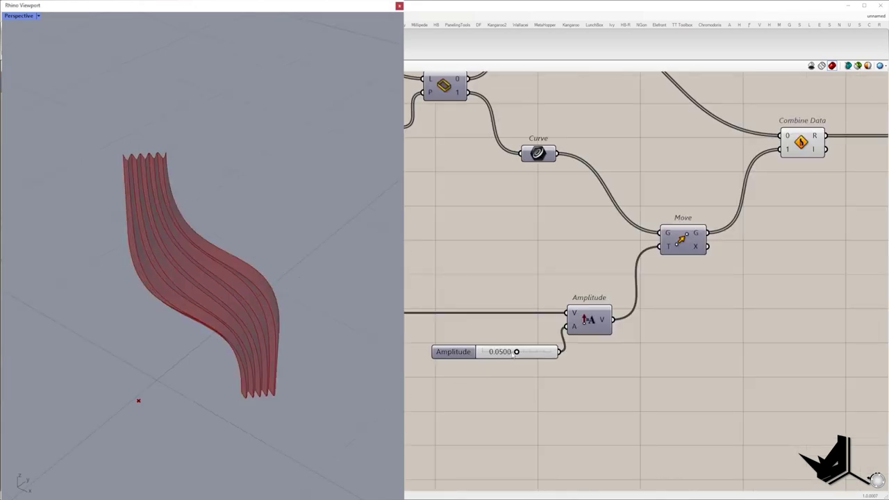
{"action": "mouse_move", "coordinate": [516, 352]}
{"action": "left_mouse_down"}
{"action": "mouse_move", "coordinate": [480, 352]}
{"action": "mouse_move", "coordinate": [511, 353]}
{"action": "left_mouse_up"}
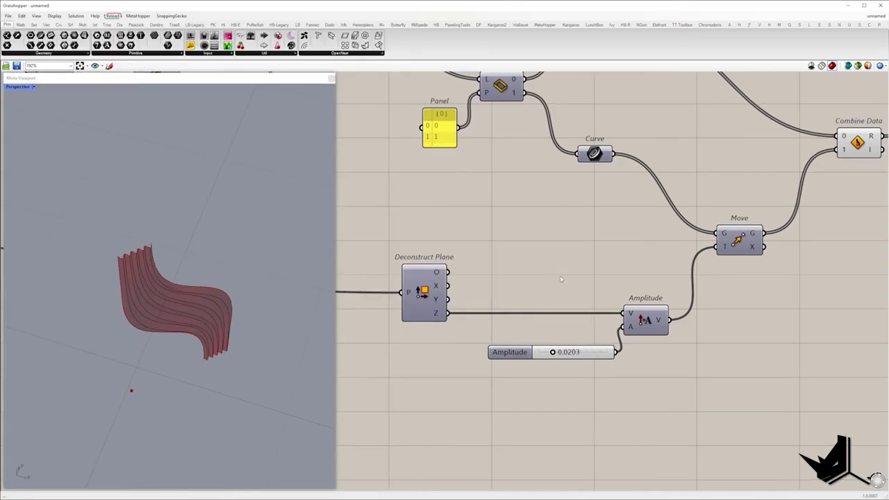
{"action": "scroll", "coordinate": [520, 254], "scroll_direction": "down", "scroll_amount": 4}
{"action": "scroll", "coordinate": [455, 262], "scroll_direction": "up", "scroll_amount": 4}
{"action": "scroll", "coordinate": [454, 262], "scroll_direction": "up", "scroll_amount": 1}
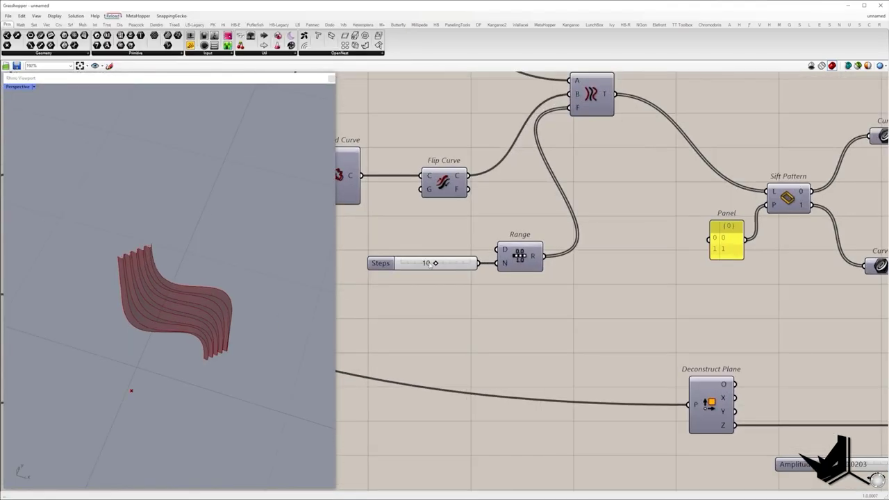
{"action": "left_click_drag", "start_coordinate": [429, 263], "coordinate": [458, 263]}
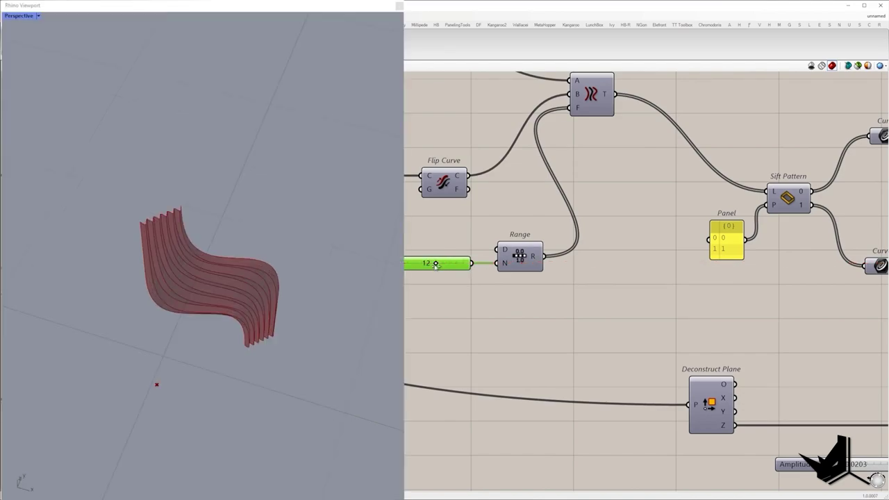
Turn on the preview of the Circle component.
{"action": "right_click_drag", "start_coordinate": [108, 313], "coordinate": [109, 246]}
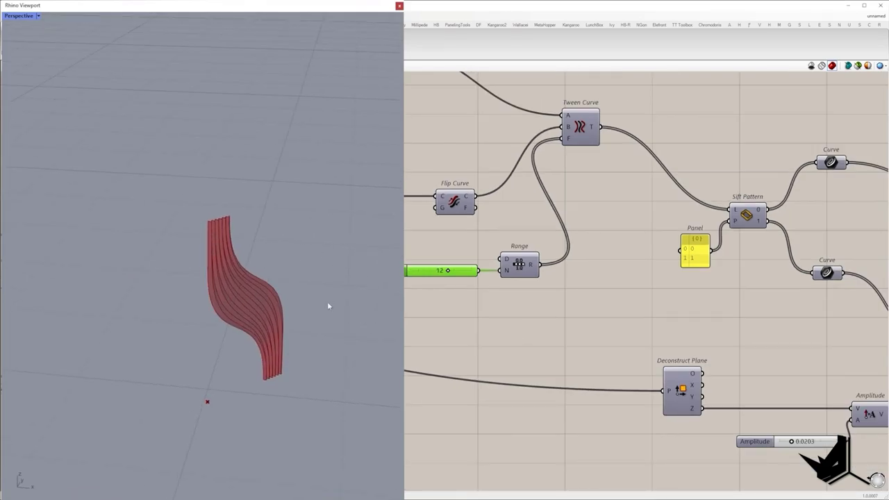
{"action": "right_click_drag", "start_coordinate": [276, 300], "coordinate": [238, 291]}
{"action": "scroll", "coordinate": [595, 302], "scroll_direction": "down", "scroll_amount": 5}
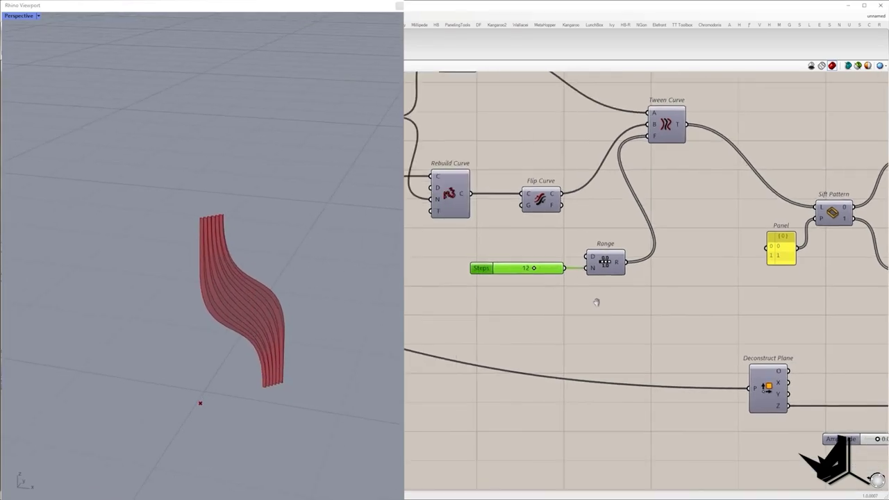
{"action": "scroll", "coordinate": [289, 329], "scroll_direction": "up", "scroll_amount": 4}
{"action": "right_click_drag", "start_coordinate": [147, 258], "coordinate": [91, 161]}
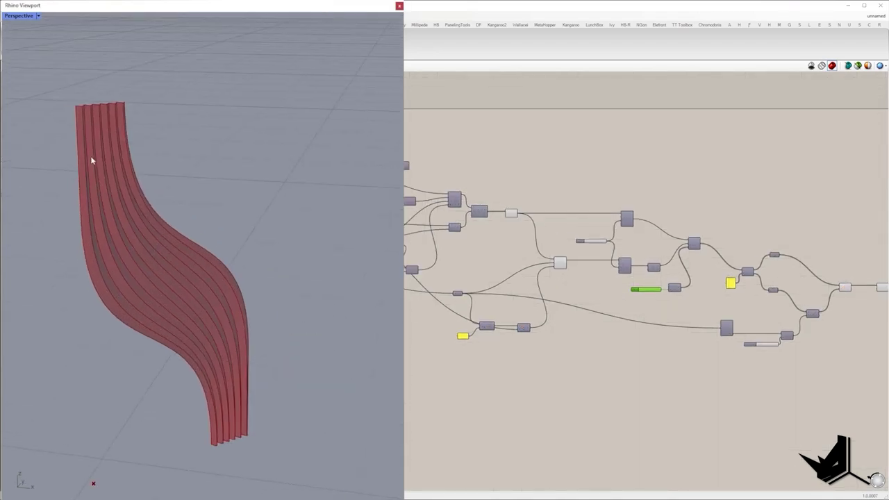
{"action": "right_click_drag", "start_coordinate": [431, 225], "coordinate": [555, 257]}
{"action": "scroll", "coordinate": [486, 211], "scroll_direction": "up", "scroll_amount": 4}
{"action": "left_click", "coordinate": [420, 183]}
{"action": "middle_click", "coordinate": [478, 126]}
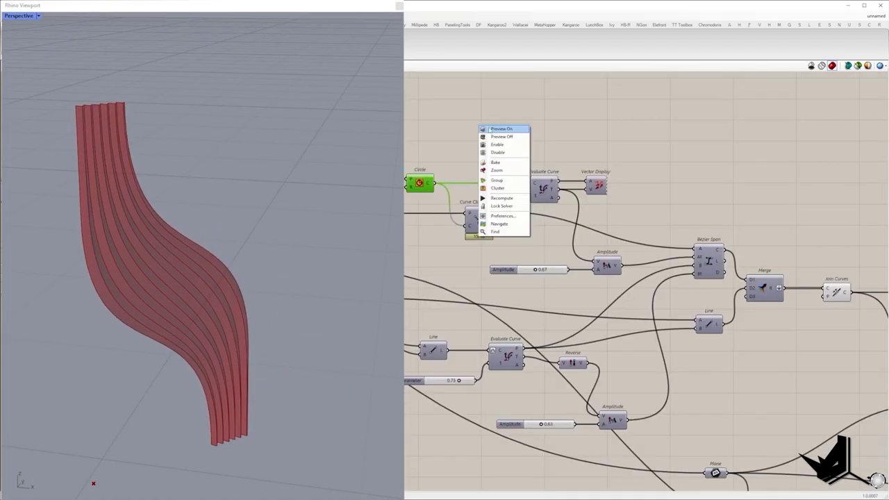
{"action": "left_click", "coordinate": [491, 129]}
{"action": "left_click", "coordinate": [545, 122]}
Turn on the preview of the Rectangle component.
{"action": "scroll", "coordinate": [591, 205], "scroll_direction": "down", "scroll_amount": 5}
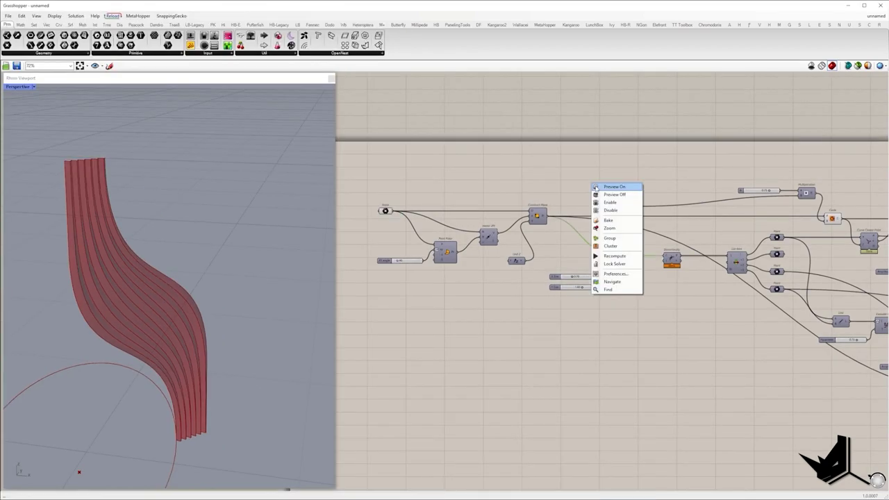
{"action": "left_click", "coordinate": [620, 257]}
{"action": "scroll", "coordinate": [160, 298], "scroll_direction": "up", "scroll_amount": 2}
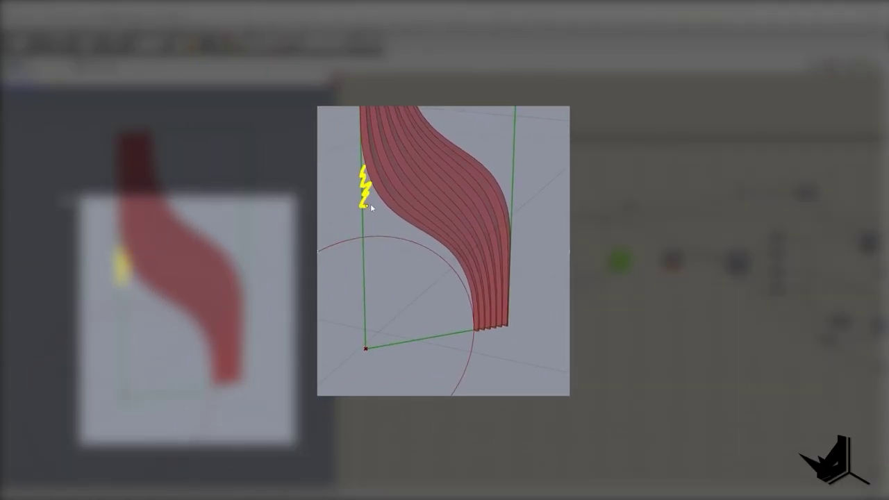
{"action": "left_click_drag", "start_coordinate": [388, 223], "coordinate": [427, 239]}
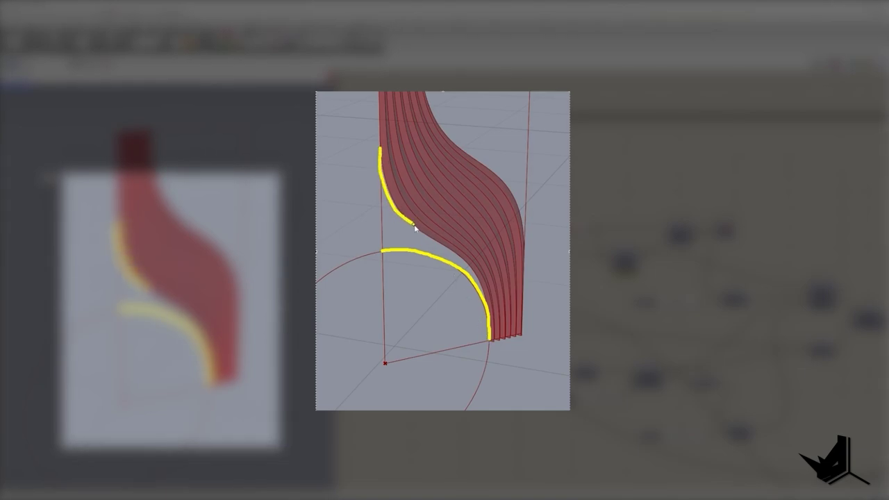
{"action": "left_click_drag", "start_coordinate": [415, 227], "coordinate": [461, 258]}
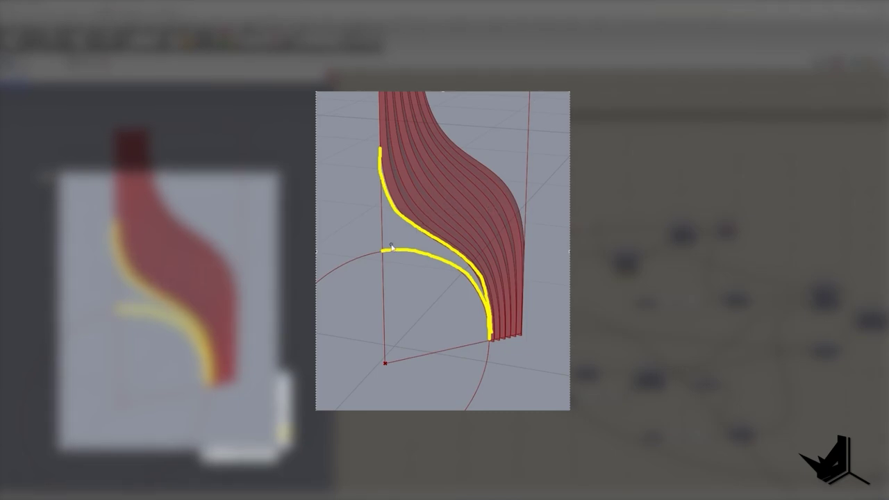
{"action": "left_click", "coordinate": [379, 153]}
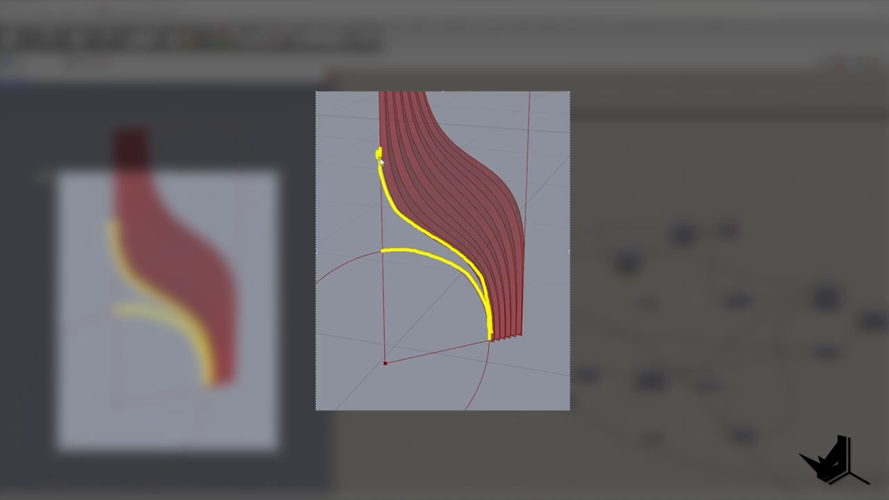
{"action": "left_click", "coordinate": [381, 250]}
{"action": "left_click", "coordinate": [489, 339]}
{"action": "left_click_drag", "start_coordinate": [379, 155], "coordinate": [379, 246]}
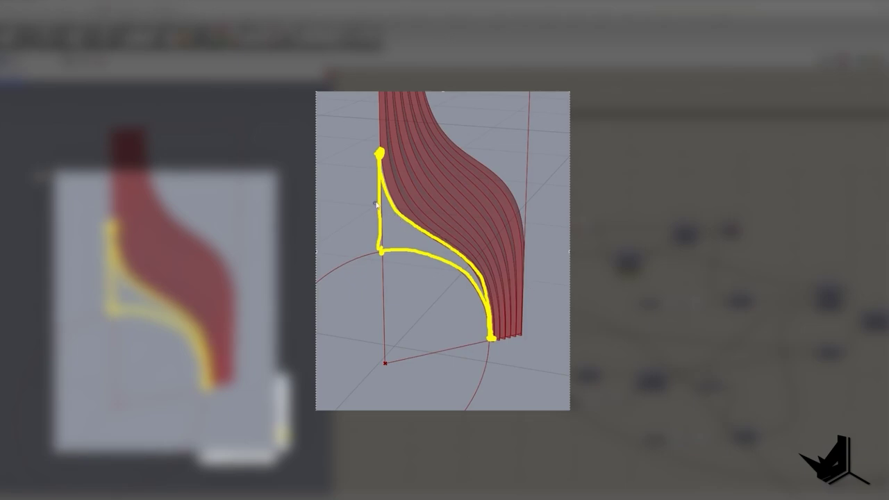
{"action": "mouse_move", "coordinate": [383, 195]}
{"action": "left_mouse_down"}
{"action": "mouse_move", "coordinate": [382, 213]}
{"action": "mouse_move", "coordinate": [456, 258]}
{"action": "left_mouse_up"}
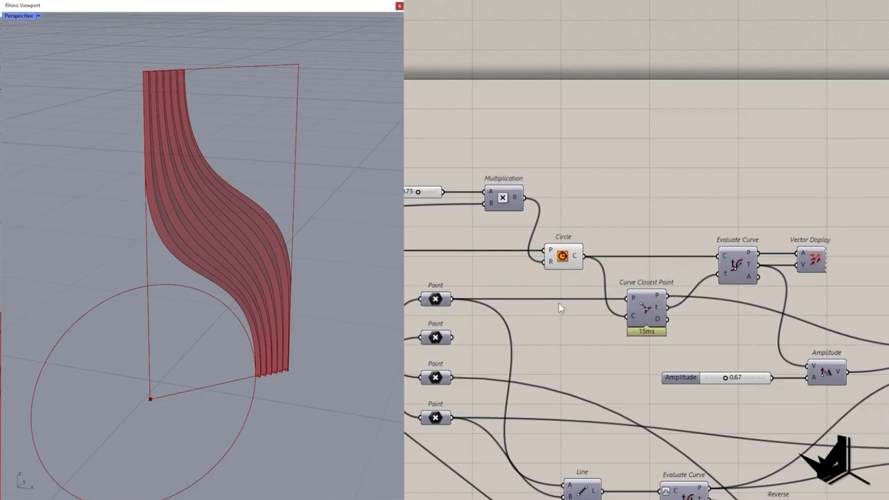
Add a Trim with Region component above the Circle and connect the Circle's C output to its C input.
{"action": "left_click", "coordinate": [599, 185]}
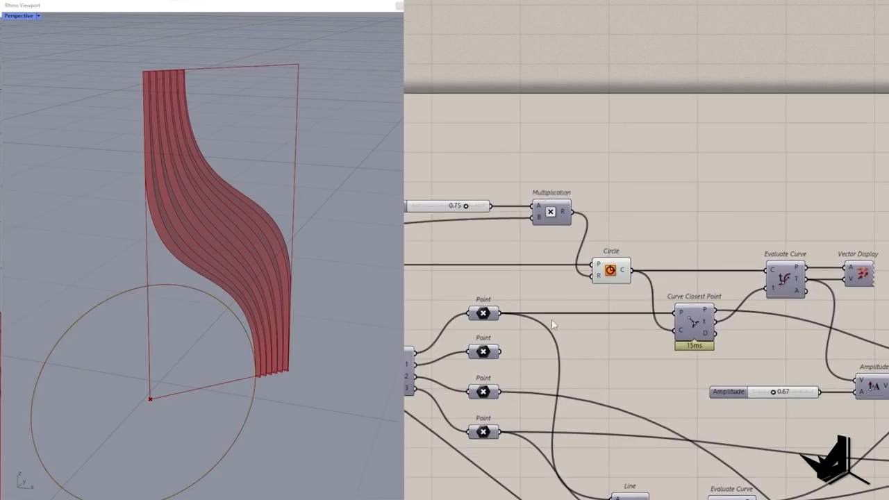
{"action": "right_click_drag", "start_coordinate": [632, 193], "coordinate": [696, 224]}
{"action": "double_click", "coordinate": [693, 215]}
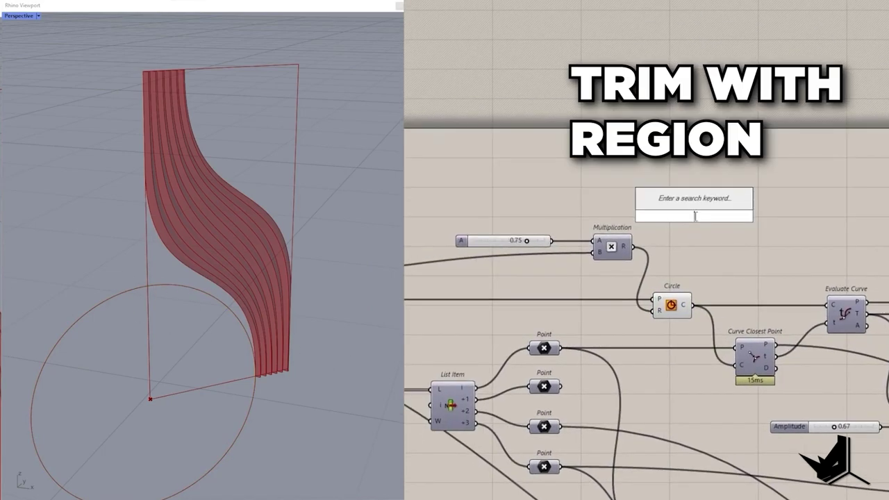
{"action": "type", "text": "trim with"}
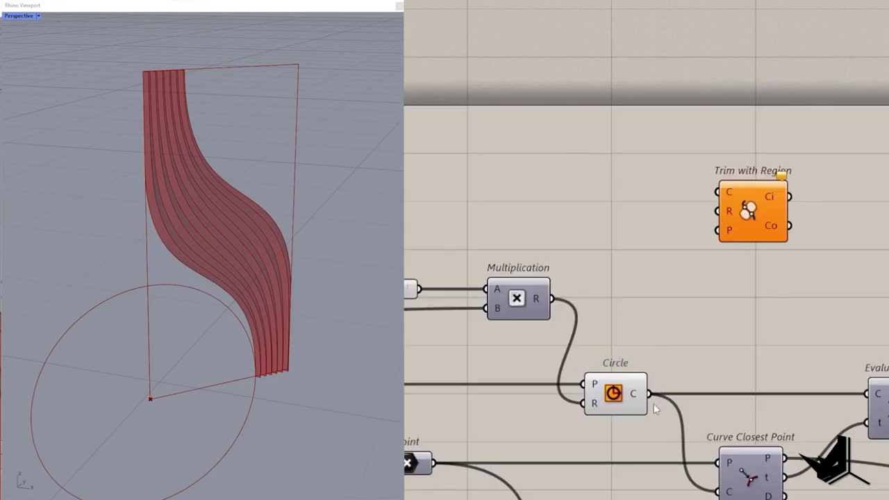
{"action": "left_click_drag", "start_coordinate": [650, 394], "coordinate": [888, 222]}
Add a Curve parameter fed by the Rectangle's R output and connect it to Trim with Region's R input.
{"action": "scroll", "coordinate": [887, 223], "scroll_direction": "down", "scroll_amount": 4}
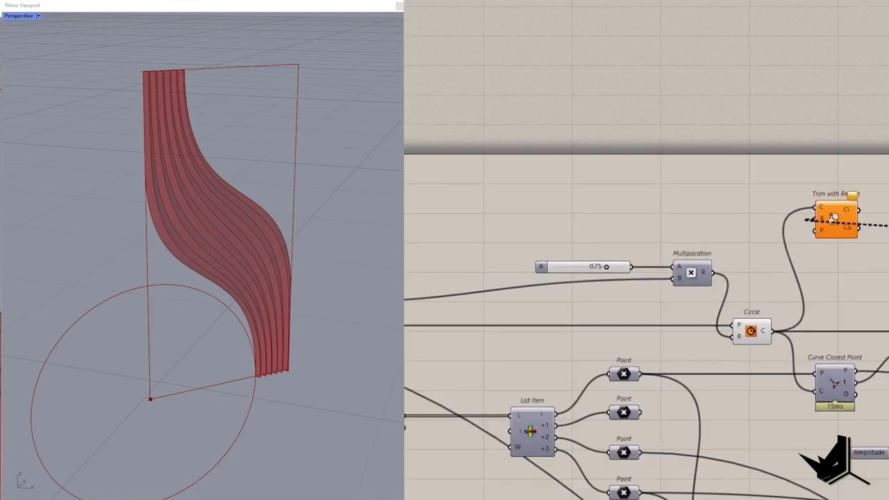
{"action": "right_click_drag", "start_coordinate": [462, 243], "coordinate": [609, 207]}
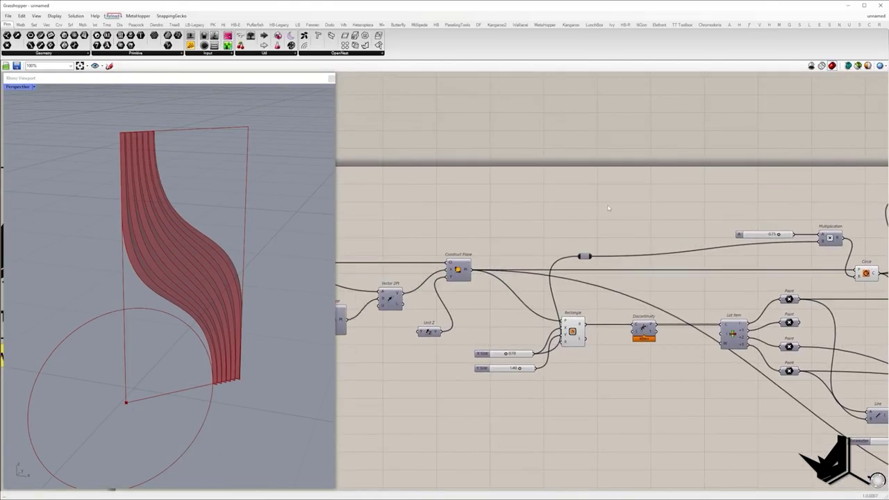
{"action": "double_click", "coordinate": [608, 208]}
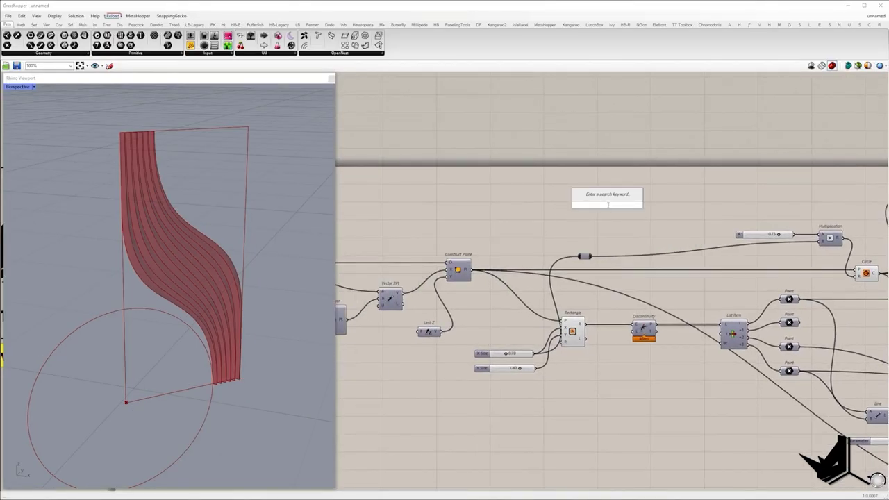
{"action": "type", "text": "crv"}
{"action": "left_click", "coordinate": [608, 196]}
{"action": "left_click_drag", "start_coordinate": [584, 323], "coordinate": [597, 205]}
{"action": "left_click_drag", "start_coordinate": [608, 205], "coordinate": [743, 201]}
{"action": "right_click_drag", "start_coordinate": [755, 206], "coordinate": [479, 211]}
{"action": "left_click_drag", "start_coordinate": [479, 206], "coordinate": [631, 210]}
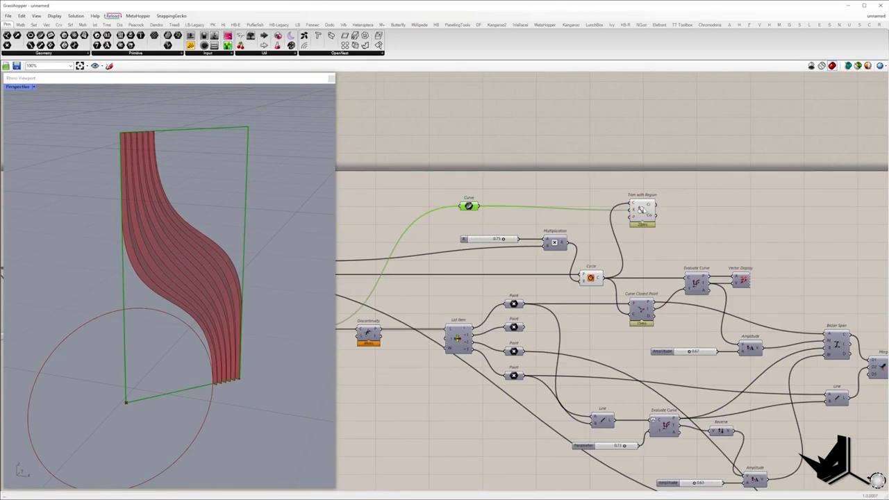
Add a Curve parameter beside Trim with Region and feed it from the component's Ci output.
{"action": "left_click", "coordinate": [642, 209]}
{"action": "scroll", "coordinate": [730, 202], "scroll_direction": "up", "scroll_amount": 3}
{"action": "left_click_drag", "start_coordinate": [564, 187], "coordinate": [571, 215]}
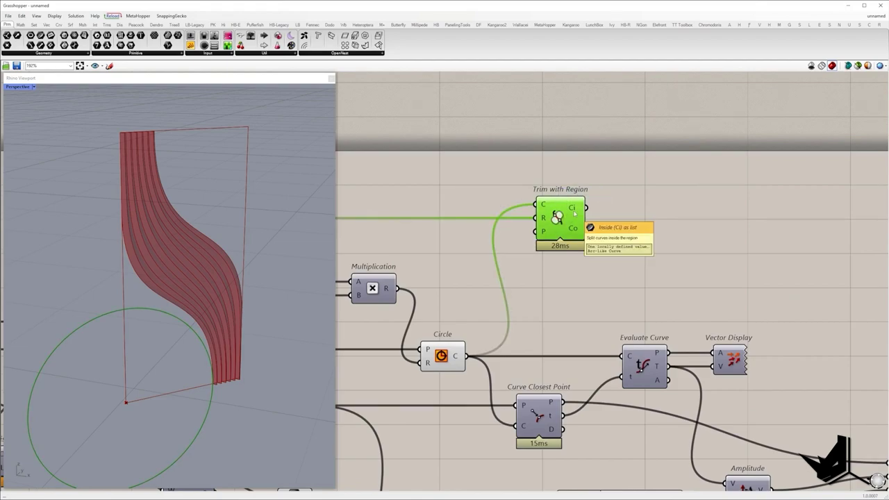
{"action": "double_click", "coordinate": [643, 184]}
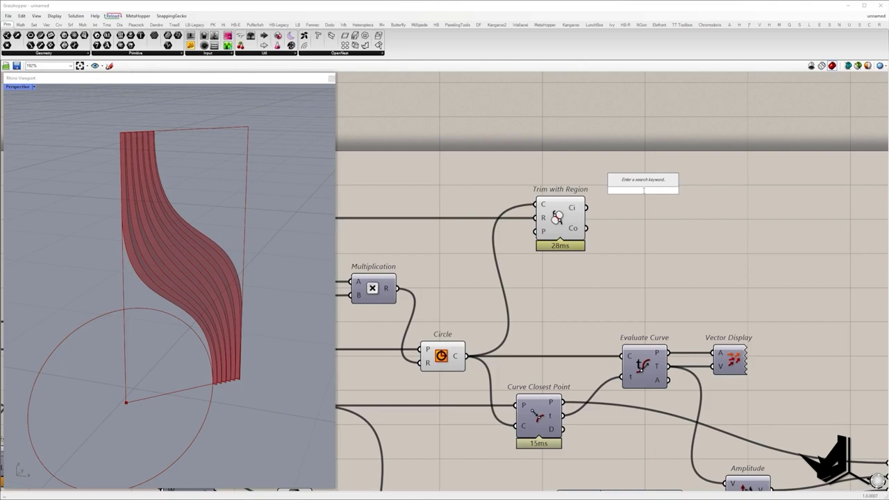
{"action": "type", "text": "curv"}
{"action": "left_click", "coordinate": [641, 172]}
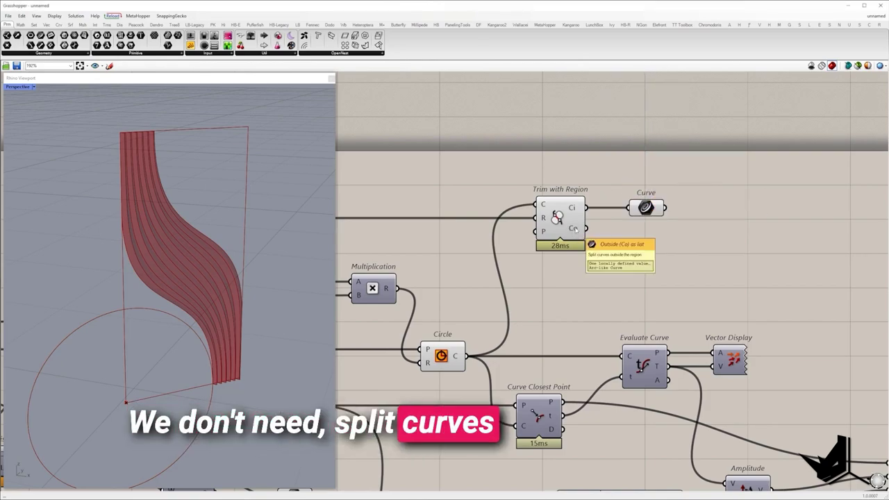
Turn off the previews of the Trim with Region and Circle components.
{"action": "scroll", "coordinate": [583, 263], "scroll_direction": "down", "scroll_amount": 2}
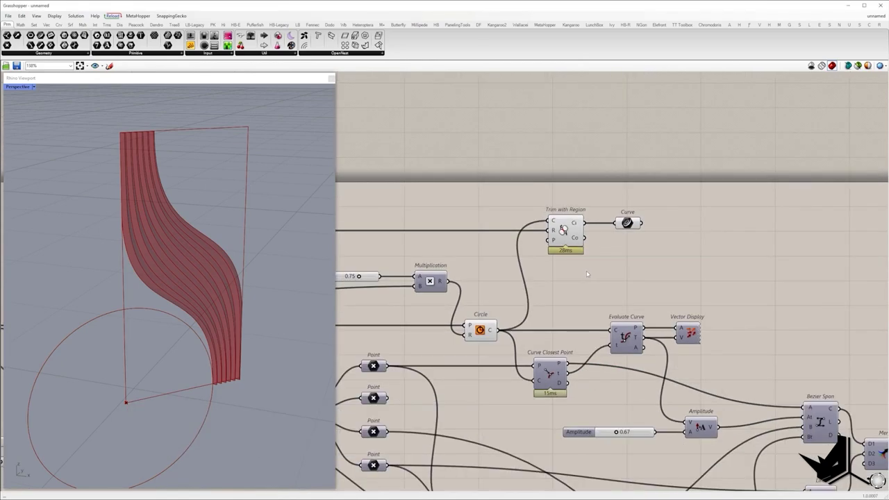
{"action": "left_click_drag", "start_coordinate": [586, 270], "coordinate": [476, 177]}
{"action": "middle_click", "coordinate": [476, 178]}
{"action": "left_click", "coordinate": [486, 184]}
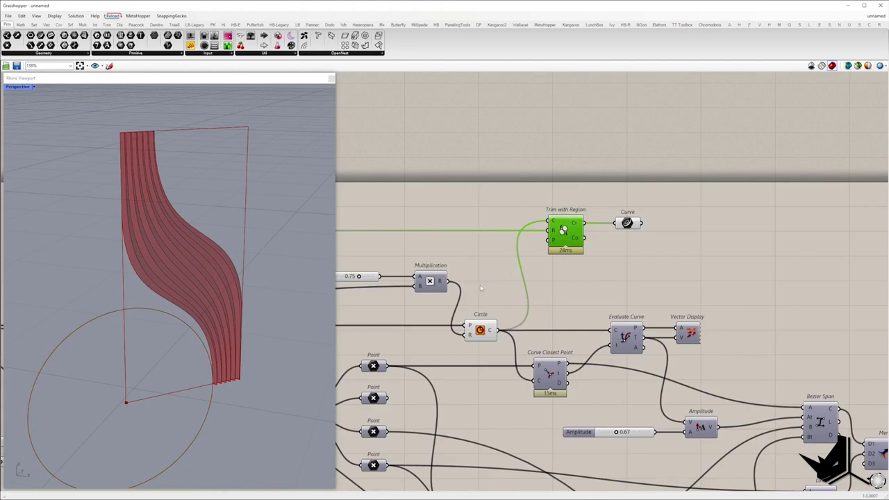
{"action": "left_click", "coordinate": [480, 326]}
{"action": "middle_click", "coordinate": [475, 279]}
{"action": "left_click", "coordinate": [486, 290]}
Turn off the preview of Join Curves and turn on the preview of Bezier Span.
{"action": "scroll", "coordinate": [618, 294], "scroll_direction": "down", "scroll_amount": 2}
{"action": "right_click_drag", "start_coordinate": [617, 294], "coordinate": [416, 226]}
{"action": "left_click_drag", "start_coordinate": [399, 152], "coordinate": [453, 194]}
{"action": "left_click", "coordinate": [664, 345]}
{"action": "left_click", "coordinate": [567, 310]}
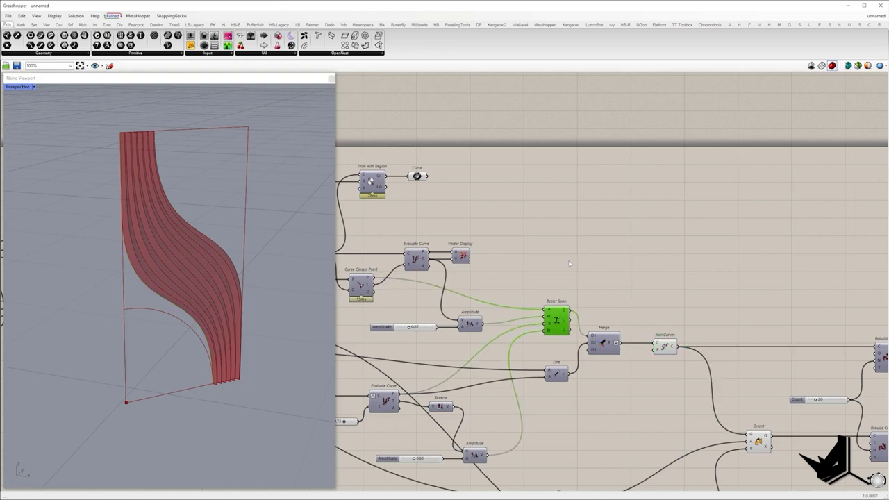
{"action": "right_click", "coordinate": [568, 310]}
Add a Merge component and connect Bezier Span's C output to D2 and the trimmed Curve parameter to D1.
{"action": "double_click", "coordinate": [629, 243]}
{"action": "type", "text": "merge"}
{"action": "left_click", "coordinate": [629, 236]}
{"action": "left_click_drag", "start_coordinate": [616, 246], "coordinate": [569, 310]}
{"action": "left_click_drag", "start_coordinate": [466, 196], "coordinate": [427, 176]}
Add a Connect Curves component and feed its C input from the Merge result.
{"action": "double_click", "coordinate": [719, 225]}
{"action": "type", "text": "connect"}
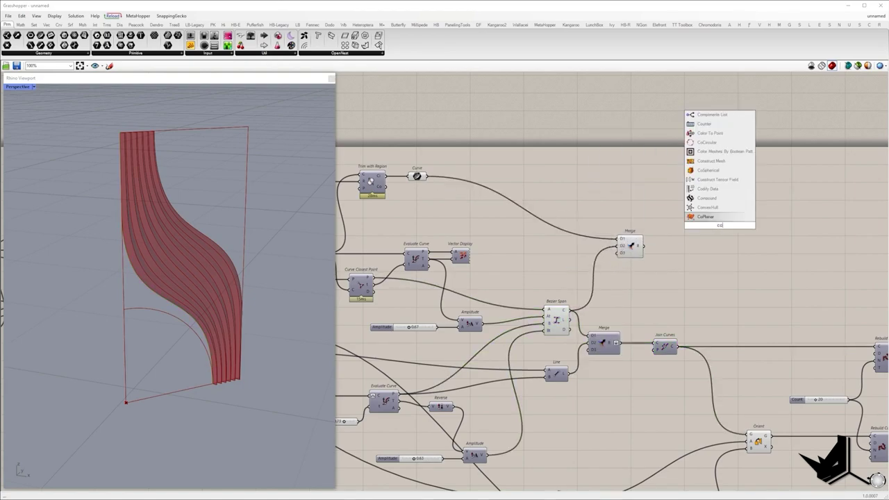
{"action": "left_click", "coordinate": [720, 215]}
{"action": "left_click_drag", "start_coordinate": [695, 217], "coordinate": [709, 215]}
{"action": "left_click_drag", "start_coordinate": [719, 230], "coordinate": [699, 262]}
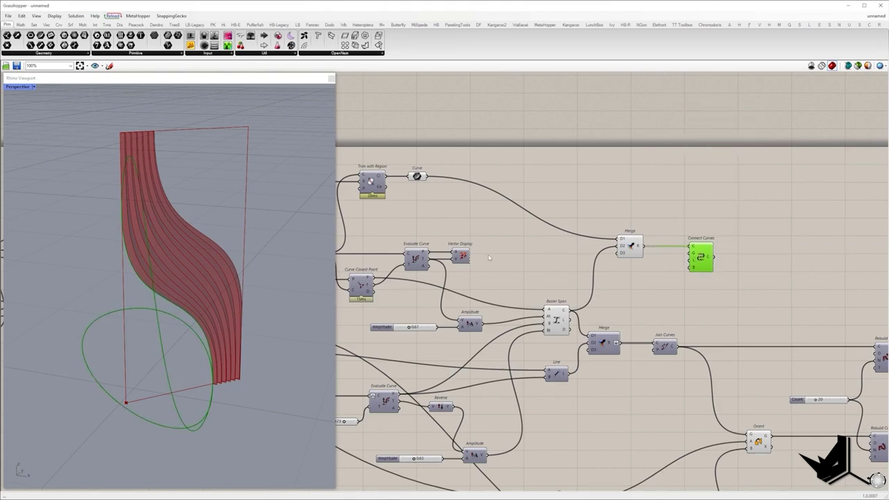
Insert a Flip Curve component between the trimmed Curve parameter and Merge's D1 input.
{"action": "left_click", "coordinate": [548, 206]}
{"action": "type", "text": "lip"}
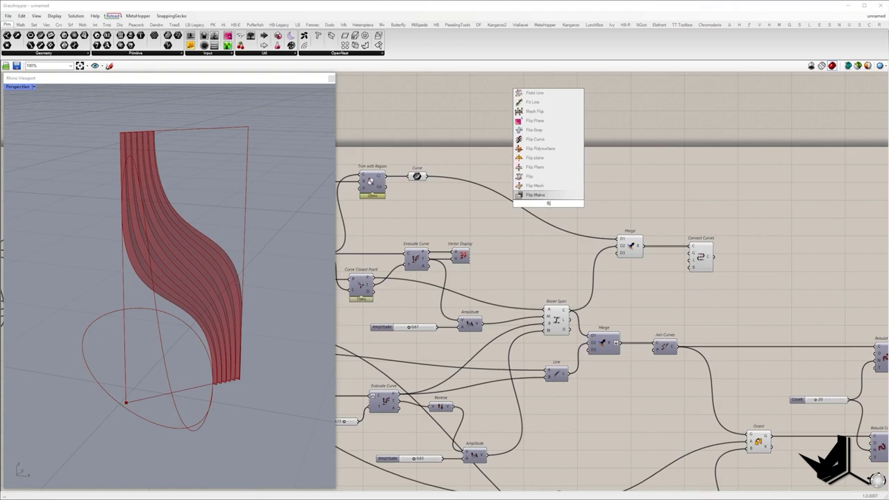
{"action": "left_click", "coordinate": [545, 195]}
{"action": "left_click_drag", "start_coordinate": [422, 179], "coordinate": [490, 206]}
{"action": "left_click_drag", "start_coordinate": [560, 204], "coordinate": [578, 207]}
{"action": "left_click_drag", "start_coordinate": [619, 238], "coordinate": [622, 238]}
Add a number slider ranging from 0 to 2, set at 0, and connect it to the G input of Connect Curves.
{"action": "left_click_drag", "start_coordinate": [700, 255], "coordinate": [740, 253]}
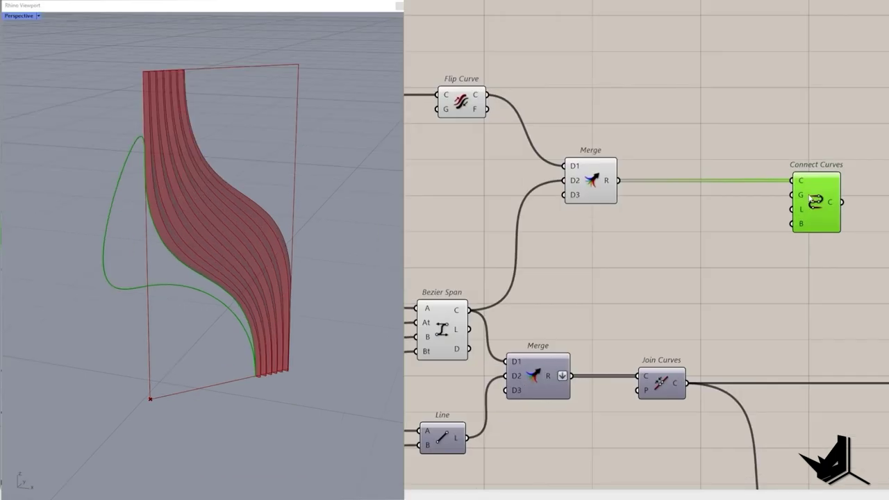
{"action": "left_click", "coordinate": [722, 255]}
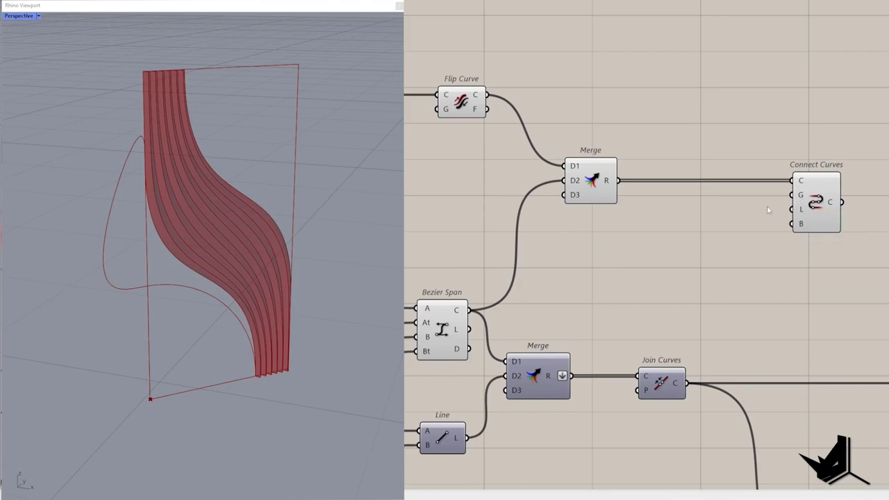
{"action": "double_click", "coordinate": [767, 206]}
{"action": "type", "text": "0"}
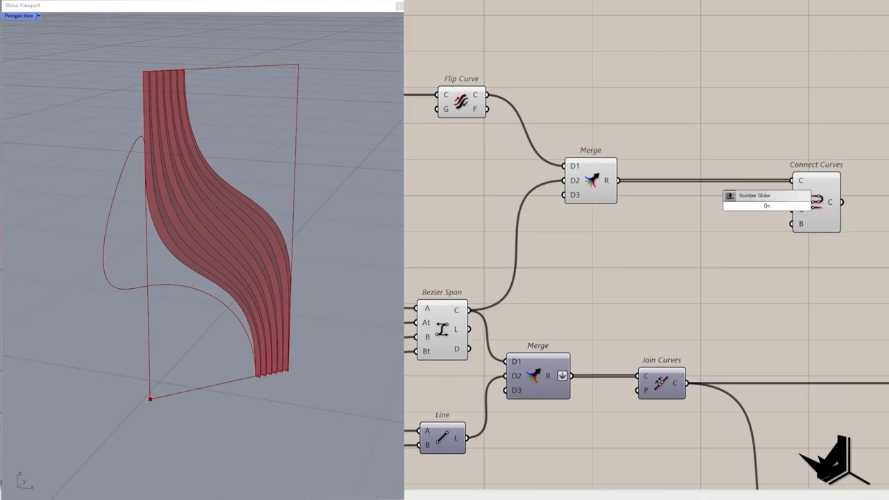
{"action": "type", "text": "<2"}
{"action": "key", "text": "Return"}
{"action": "left_click_drag", "start_coordinate": [767, 206], "coordinate": [725, 215]}
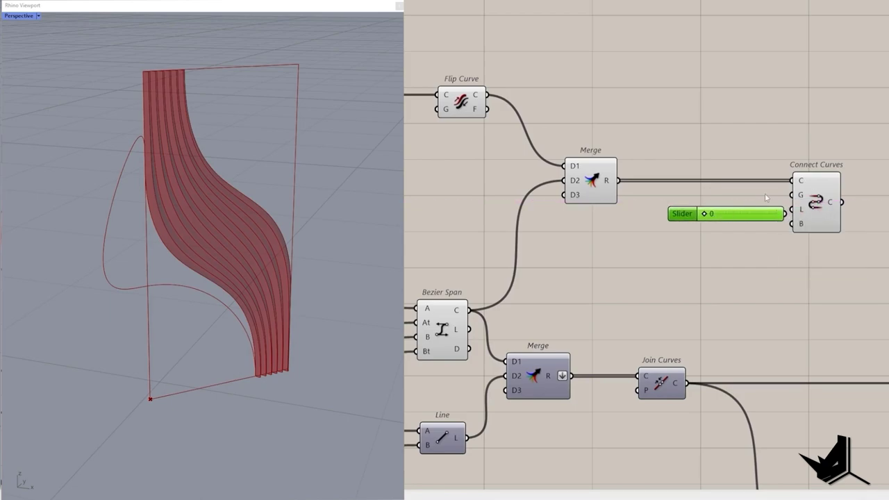
{"action": "left_click_drag", "start_coordinate": [792, 196], "coordinate": [785, 214]}
{"action": "left_click_drag", "start_coordinate": [816, 201], "coordinate": [849, 201]}
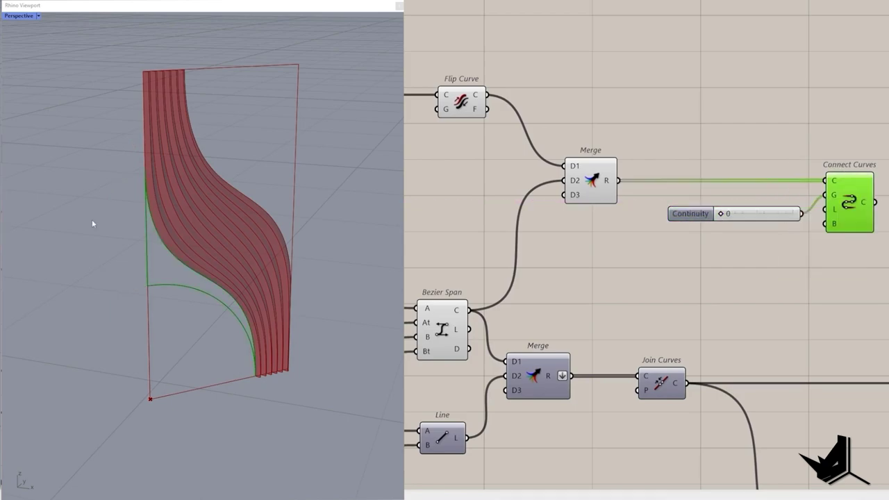
Add a Boundary Surfaces component and feed it from the Connect Curves output.
{"action": "right_click_drag", "start_coordinate": [93, 224], "coordinate": [143, 229]}
{"action": "right_click_drag", "start_coordinate": [872, 203], "coordinate": [732, 199]}
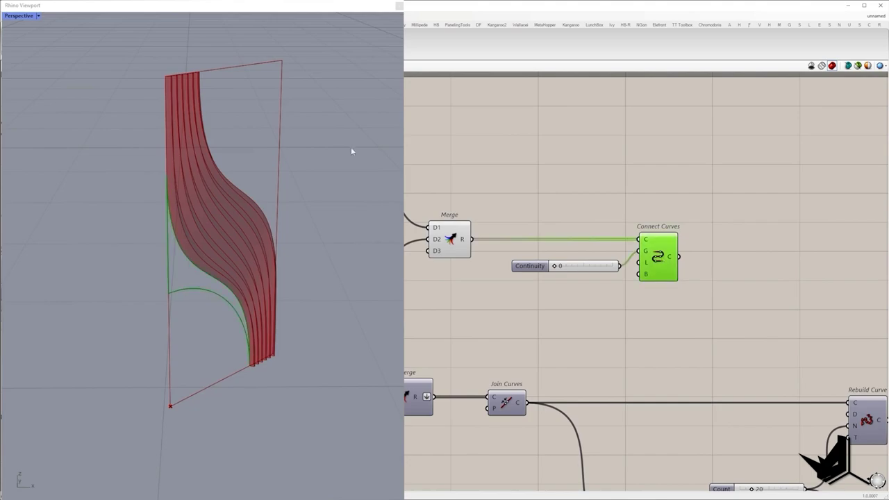
{"action": "double_click", "coordinate": [728, 217]}
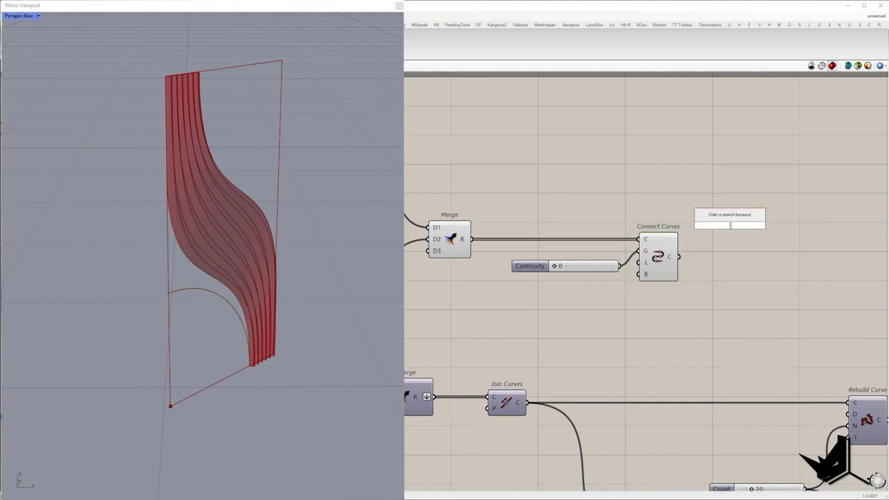
{"action": "type", "text": "bound"}
{"action": "left_click", "coordinate": [723, 207]}
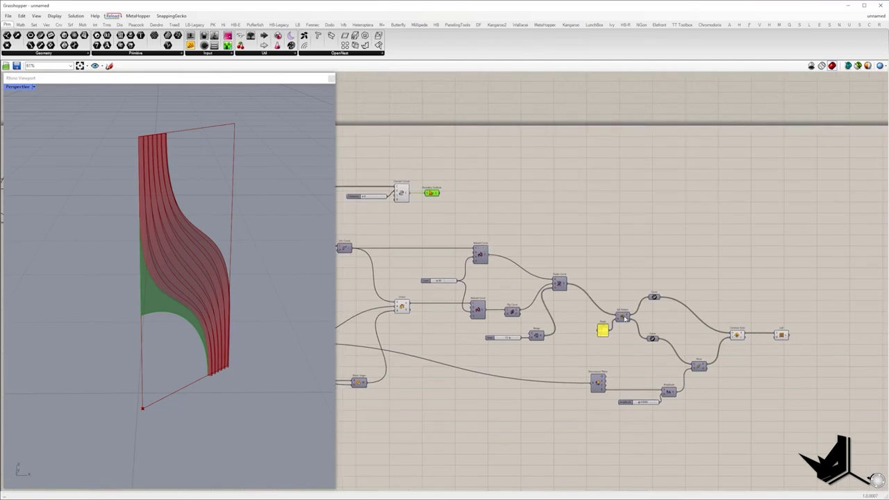
Examine the boundary surface and the existing Orient component that places the copied profile curve.
{"action": "right_click_drag", "start_coordinate": [624, 317], "coordinate": [601, 276]}
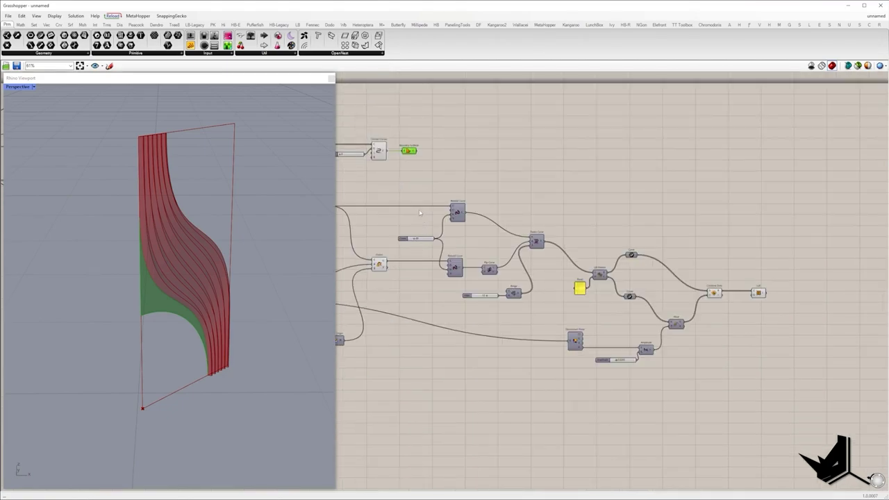
{"action": "scroll", "coordinate": [448, 254], "scroll_direction": "up", "scroll_amount": 3}
{"action": "right_click_drag", "start_coordinate": [371, 277], "coordinate": [558, 354]}
{"action": "left_click", "coordinate": [518, 351]}
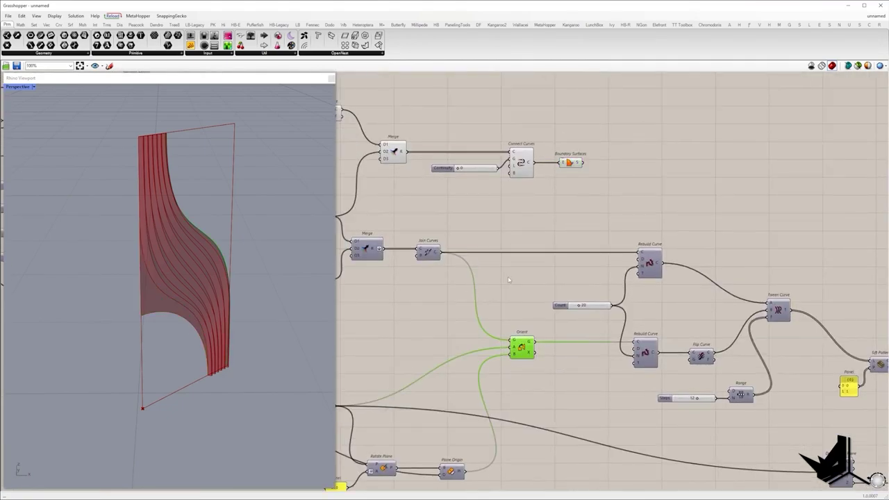
{"action": "left_click", "coordinate": [508, 278]}
{"action": "left_click_drag", "start_coordinate": [572, 178], "coordinate": [554, 136]}
{"action": "left_click_drag", "start_coordinate": [549, 135], "coordinate": [606, 197]}
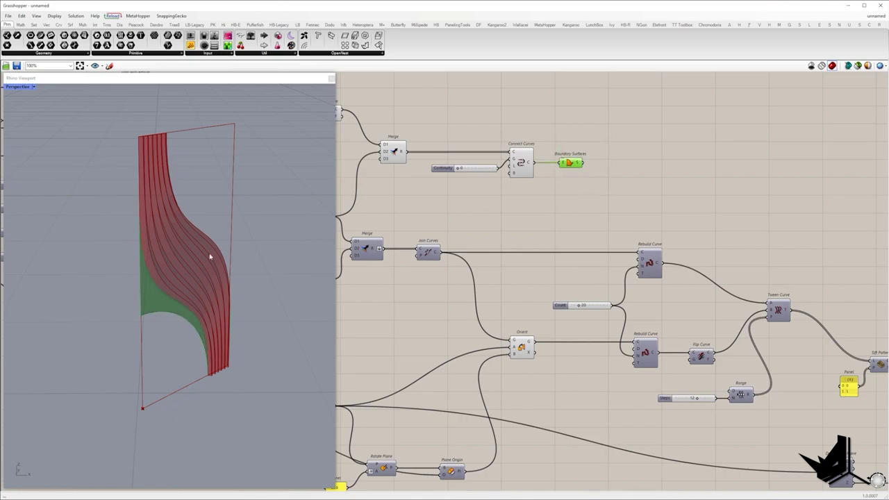
{"action": "left_click", "coordinate": [521, 346]}
{"action": "scroll", "coordinate": [523, 320], "scroll_direction": "down", "scroll_amount": 3}
{"action": "right_click_drag", "start_coordinate": [524, 313], "coordinate": [535, 240]}
Add an Orient component with Boundary Surfaces' S as geometry, the Plane parameter as A and Plane Origin's output as B.
{"action": "double_click", "coordinate": [578, 169]}
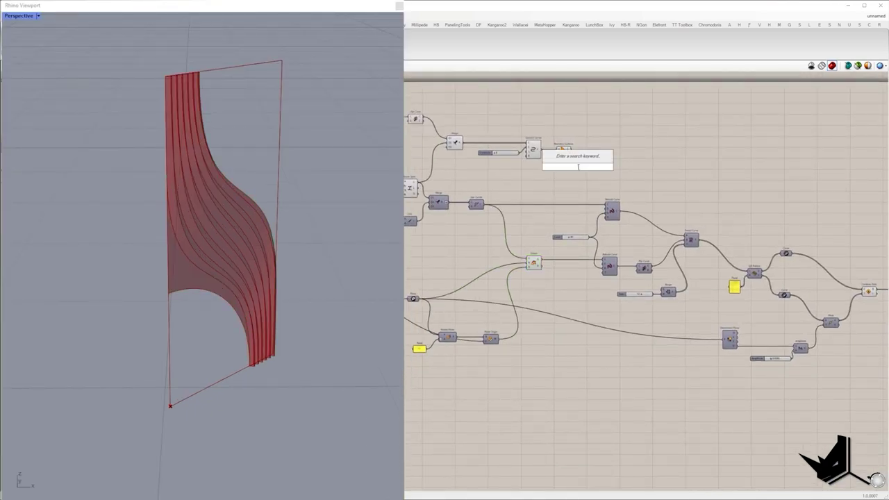
{"action": "type", "text": "ori"}
{"action": "left_click", "coordinate": [566, 140]}
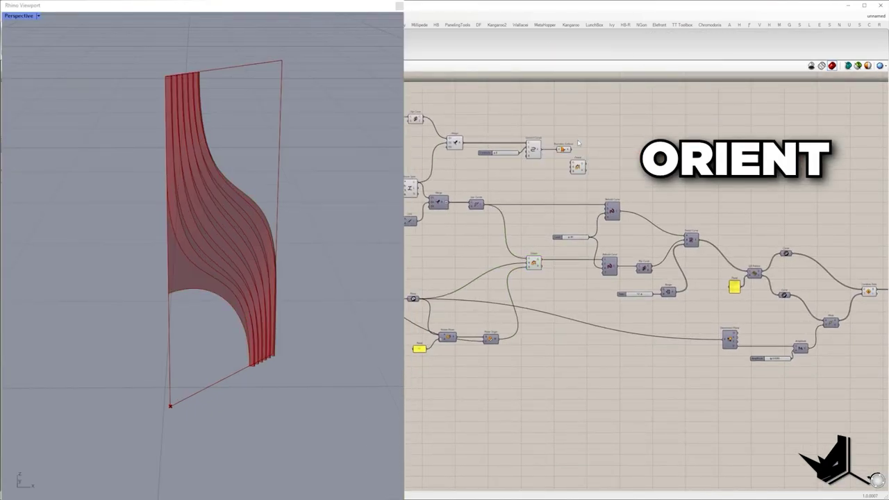
{"action": "scroll", "coordinate": [571, 151], "scroll_direction": "up", "scroll_amount": 3}
{"action": "left_click_drag", "start_coordinate": [573, 154], "coordinate": [608, 199]}
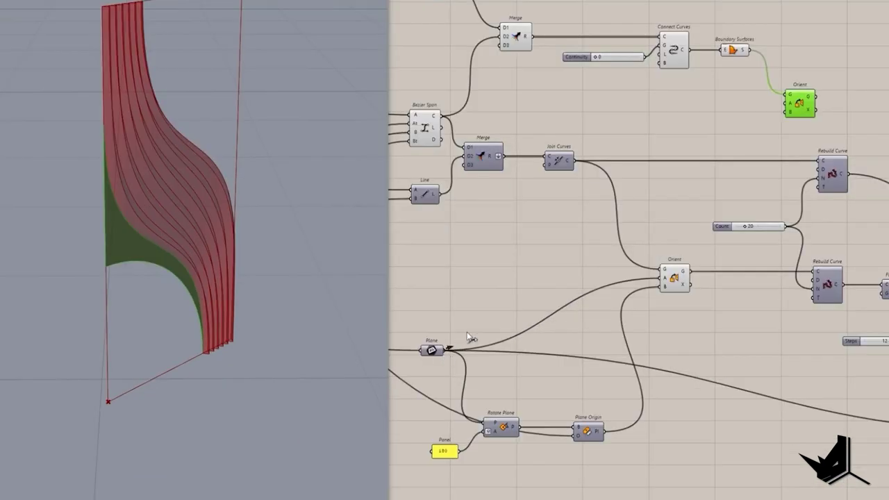
{"action": "left_click_drag", "start_coordinate": [442, 349], "coordinate": [786, 103]}
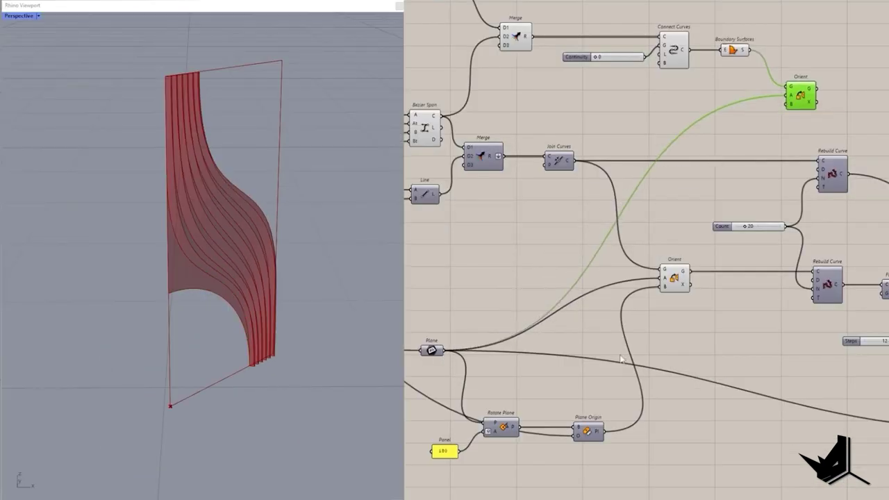
{"action": "left_click_drag", "start_coordinate": [608, 438], "coordinate": [789, 105]}
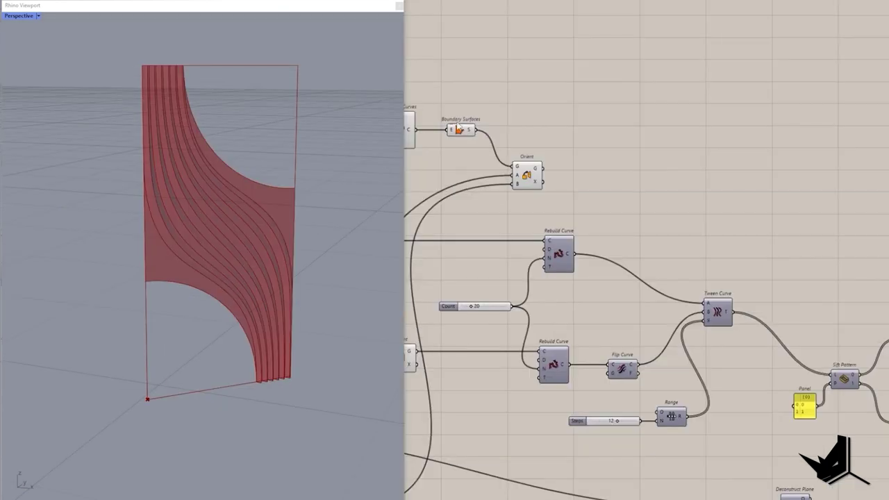
Add a Merge component and connect the Boundary Surfaces output to D1 and the oriented surface to D2.
{"action": "left_click", "coordinate": [460, 130]}
{"action": "left_click", "coordinate": [527, 175], "text": "shift"}
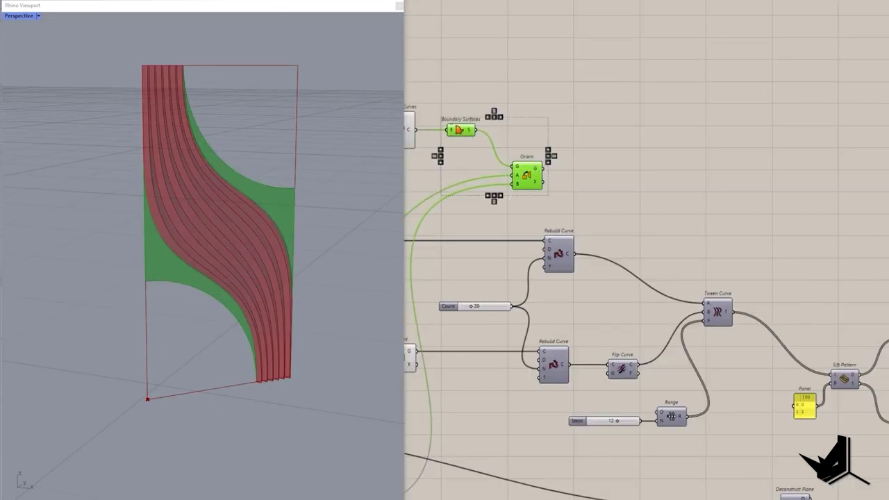
{"action": "double_click", "coordinate": [829, 230]}
{"action": "type", "text": "merge"}
{"action": "left_click", "coordinate": [803, 215]}
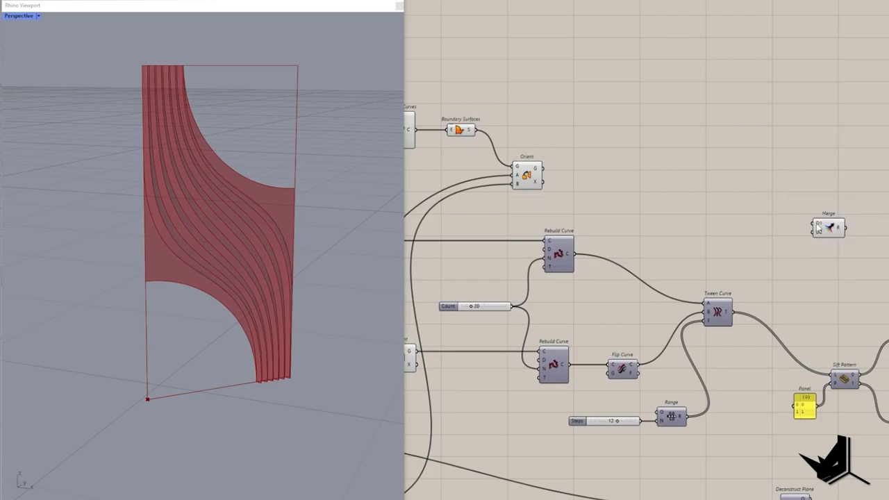
{"action": "left_click_drag", "start_coordinate": [477, 130], "coordinate": [816, 224]}
{"action": "left_click_drag", "start_coordinate": [543, 168], "coordinate": [816, 231]}
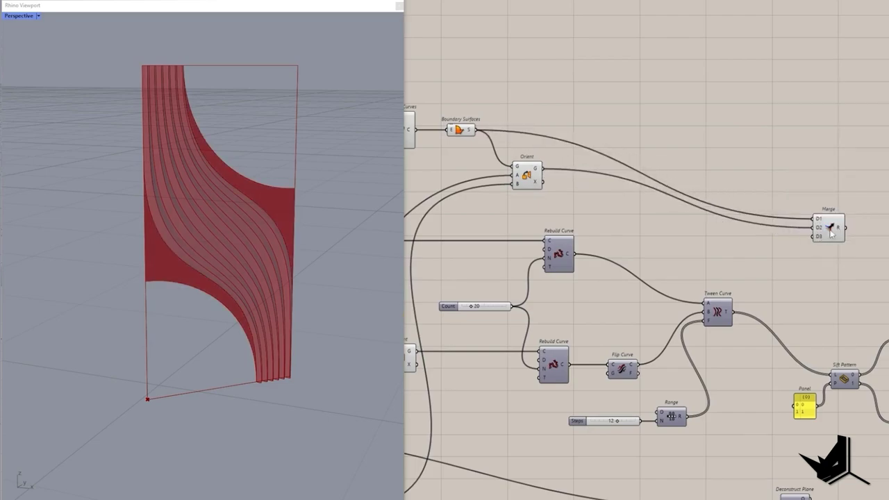
Connect the Loft's L output to the surface Merge's D3 input and flatten the Merge's R output.
{"action": "left_click", "coordinate": [829, 227]}
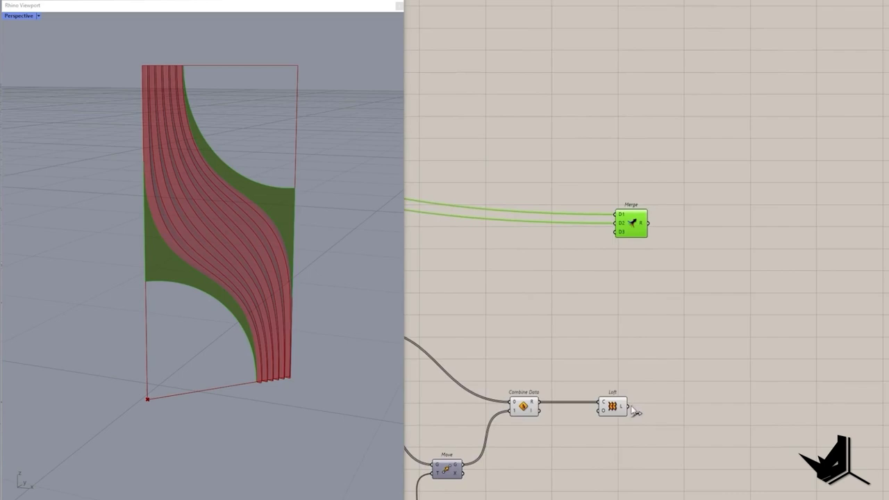
{"action": "left_click_drag", "start_coordinate": [628, 406], "coordinate": [604, 257]}
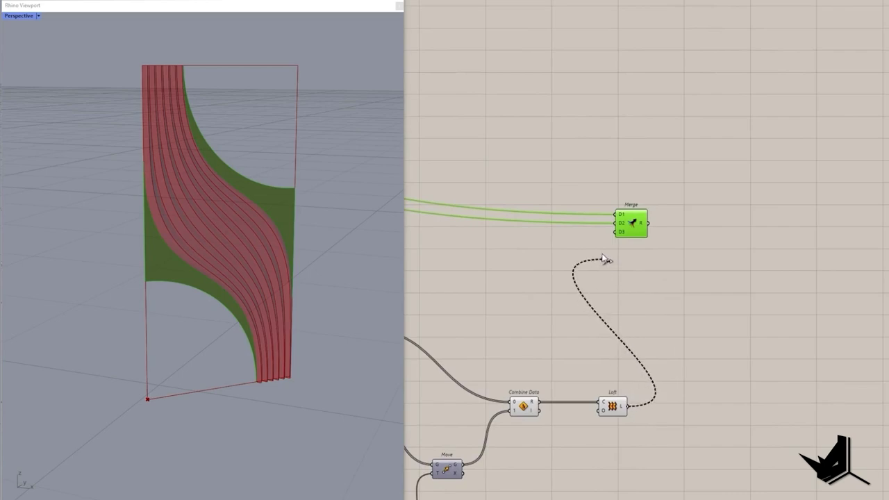
{"action": "left_click_drag", "start_coordinate": [604, 256], "coordinate": [615, 232]}
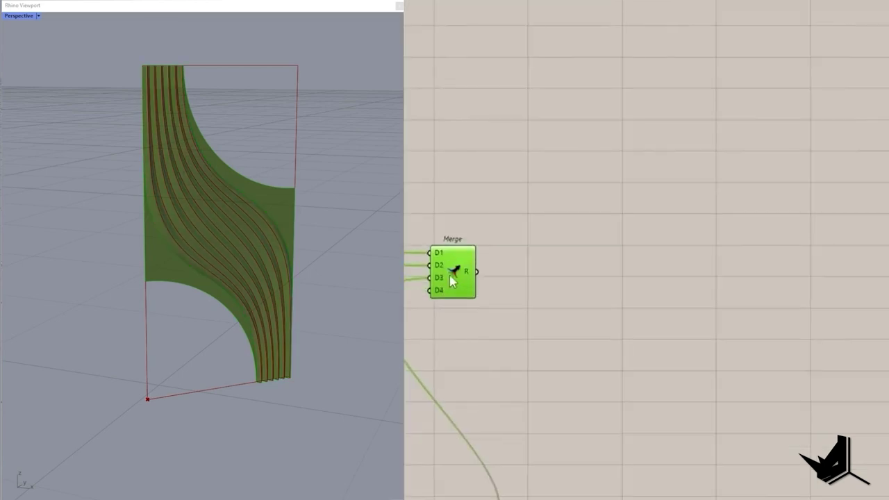
{"action": "left_click_drag", "start_coordinate": [449, 274], "coordinate": [584, 263]}
{"action": "right_click", "coordinate": [614, 268]}
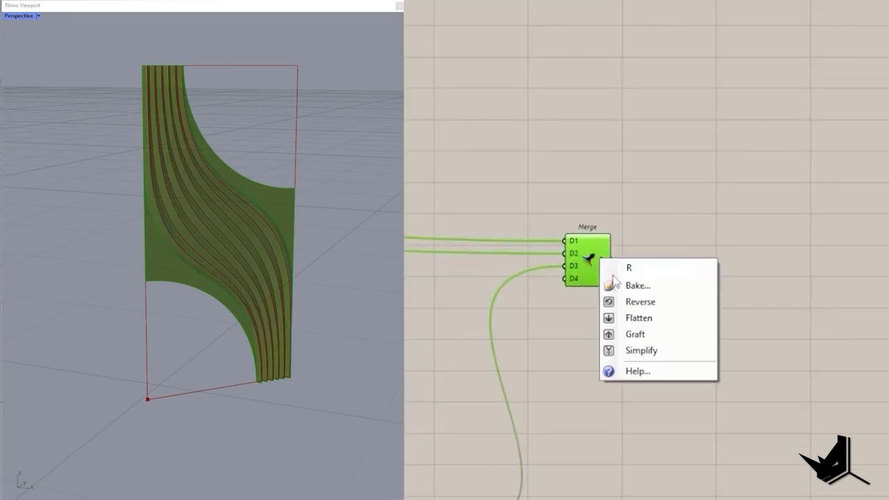
Add a Brep Join component and feed its B input from the flattened Merge result.
{"action": "double_click", "coordinate": [654, 274]}
{"action": "type", "text": "B j"}
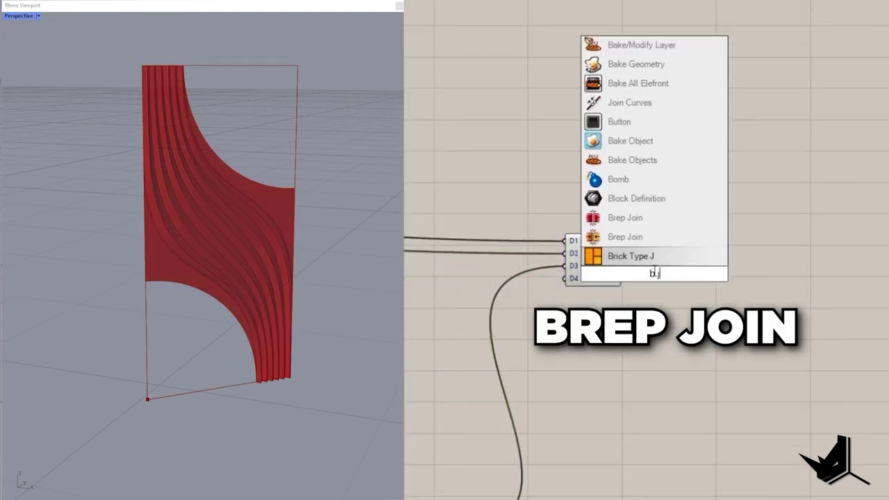
{"action": "left_click", "coordinate": [633, 241]}
{"action": "left_click_drag", "start_coordinate": [621, 259], "coordinate": [661, 264]}
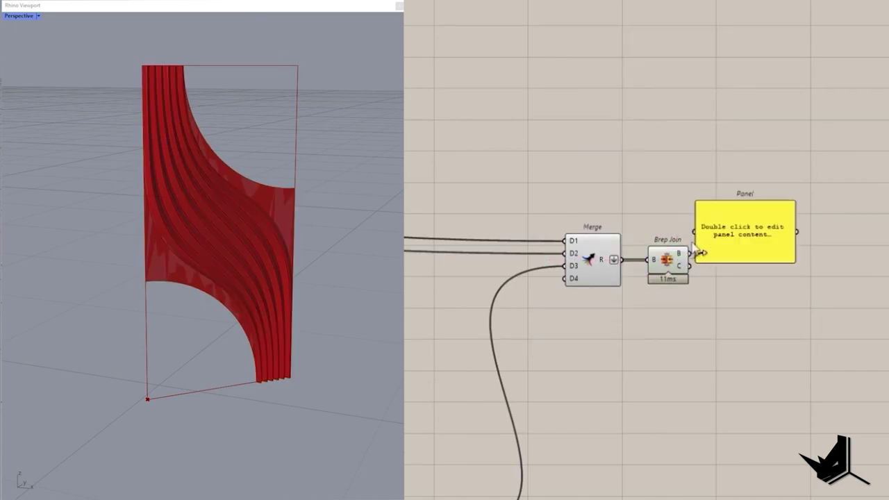
Connect Brep Join's B output to the Panel and arrange the Panel beside it.
{"action": "left_click_drag", "start_coordinate": [690, 254], "coordinate": [696, 232]}
{"action": "left_click_drag", "start_coordinate": [726, 231], "coordinate": [740, 231]}
{"action": "left_click_drag", "start_coordinate": [688, 183], "coordinate": [815, 231]}
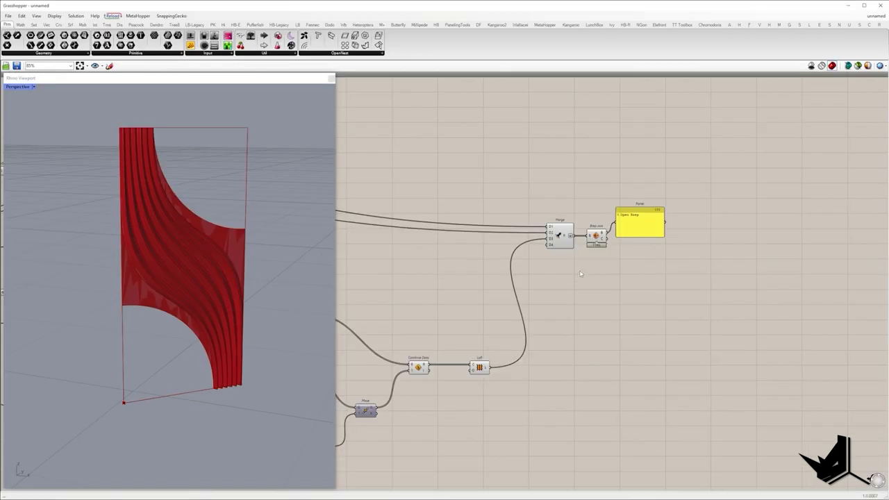
Turn off the previews of the construction components feeding Brep Join and move the Panel slightly higher.
{"action": "scroll", "coordinate": [581, 273], "scroll_direction": "down", "scroll_amount": 3}
{"action": "left_click_drag", "start_coordinate": [508, 303], "coordinate": [374, 193]}
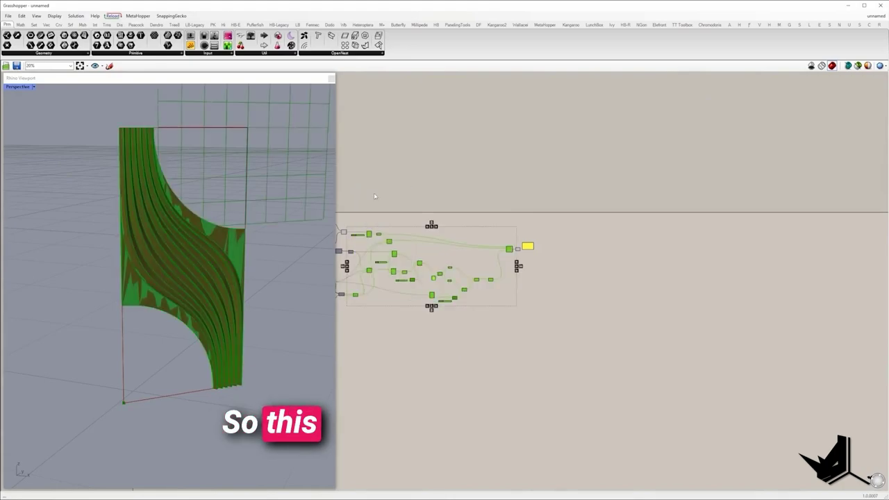
{"action": "right_click", "coordinate": [374, 192]}
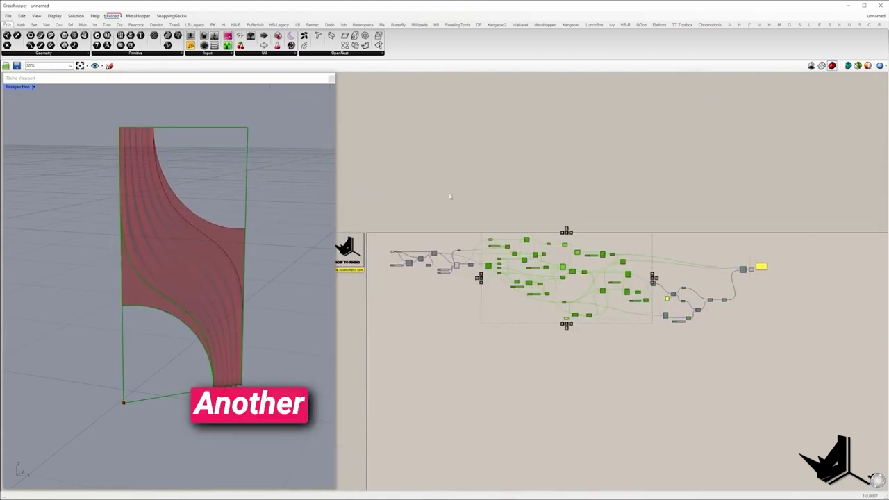
{"action": "right_click_drag", "start_coordinate": [167, 257], "coordinate": [217, 293]}
{"action": "scroll", "coordinate": [756, 268], "scroll_direction": "up", "scroll_amount": 8}
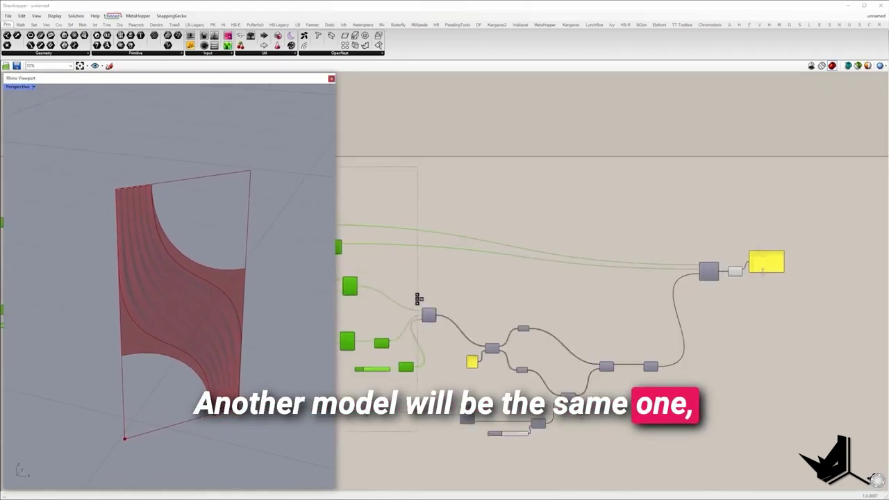
{"action": "left_click_drag", "start_coordinate": [762, 261], "coordinate": [768, 242]}
Capture the viewport area and sketch a vertical mirror plane at the midpoint of the module's bottom edge.
{"action": "key", "text": "Print"}
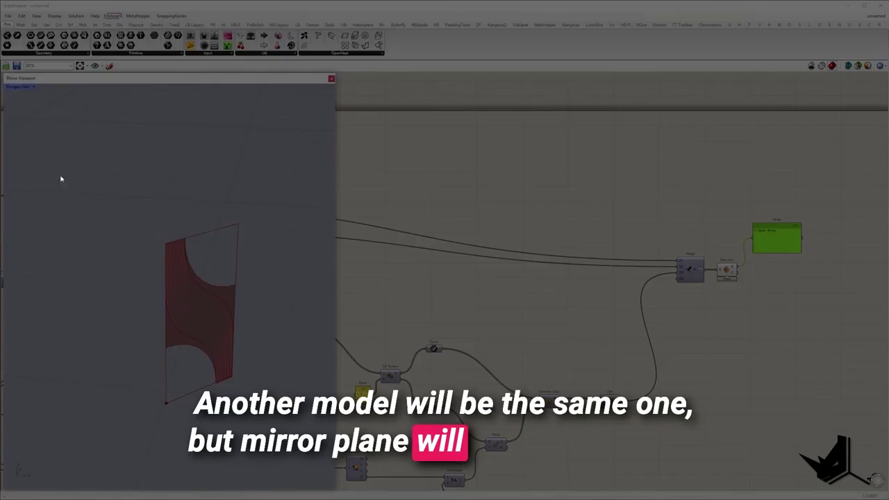
{"action": "left_click_drag", "start_coordinate": [55, 165], "coordinate": [321, 442]}
{"action": "mouse_move", "coordinate": [194, 369]}
{"action": "left_mouse_down"}
{"action": "mouse_move", "coordinate": [189, 362]}
{"action": "mouse_move", "coordinate": [205, 388]}
{"action": "left_mouse_up"}
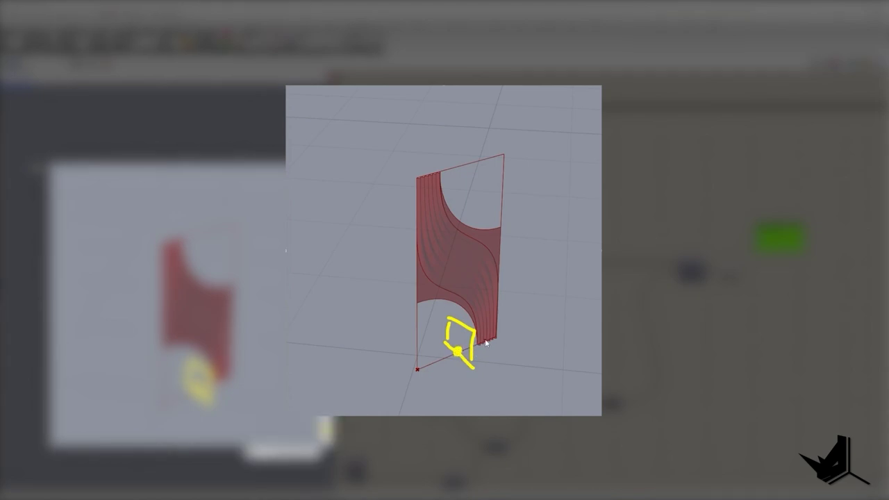
{"action": "left_click_drag", "start_coordinate": [419, 369], "coordinate": [501, 340]}
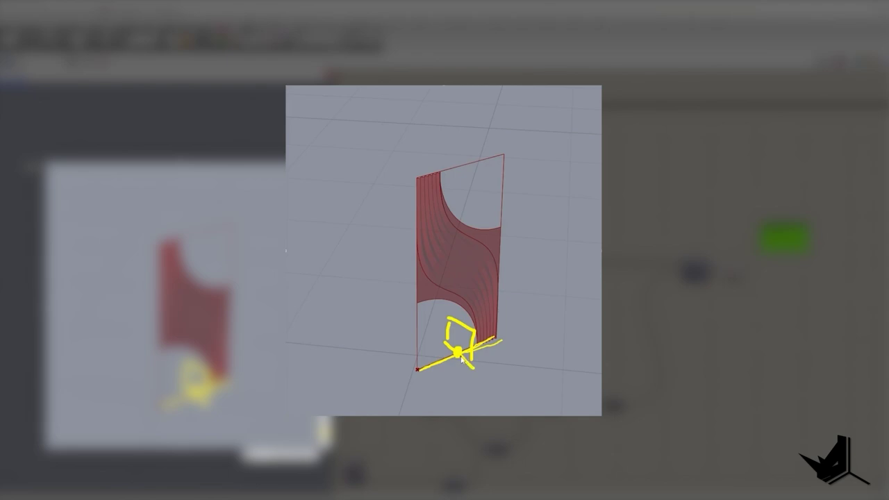
{"action": "mouse_move", "coordinate": [467, 364]}
{"action": "left_mouse_down"}
{"action": "mouse_move", "coordinate": [484, 378]}
{"action": "mouse_move", "coordinate": [458, 329]}
{"action": "left_mouse_up"}
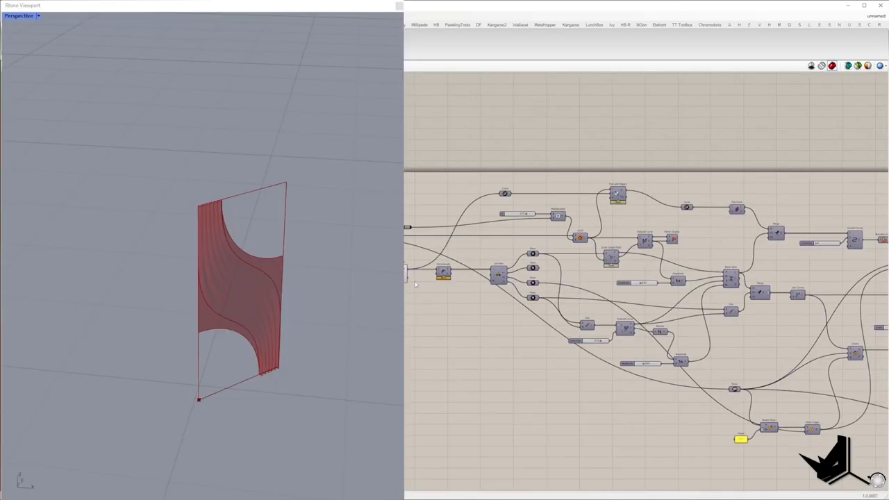
Add a Deconstruct Plane component, feed it from the Plane parameter and place it near the end of the definition.
{"action": "right_click_drag", "start_coordinate": [740, 391], "coordinate": [427, 286]}
{"action": "double_click", "coordinate": [524, 292]}
{"action": "type", "text": "dec"}
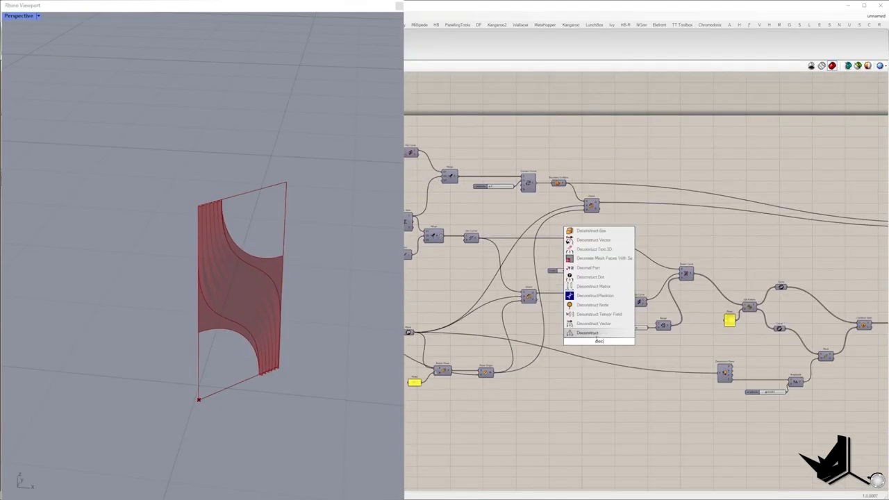
{"action": "left_click", "coordinate": [597, 232]}
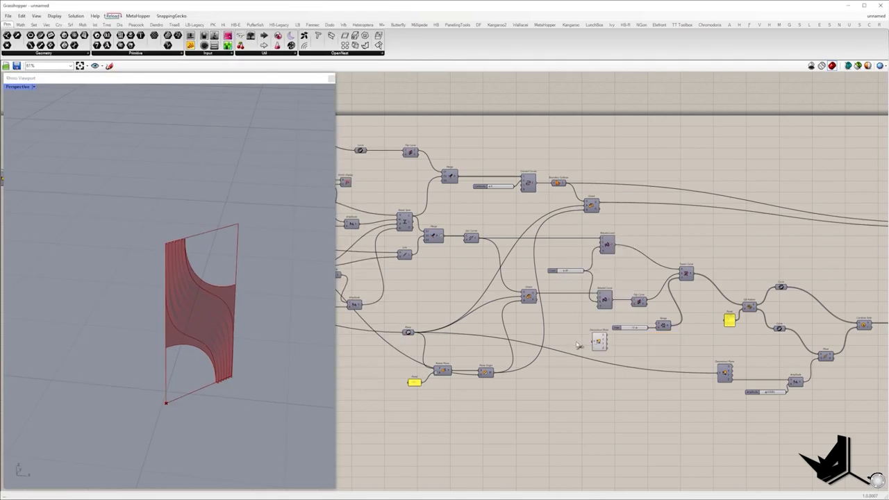
{"action": "scroll", "coordinate": [602, 349], "scroll_direction": "down", "scroll_amount": 3}
{"action": "left_click_drag", "start_coordinate": [590, 341], "coordinate": [841, 311]}
{"action": "scroll", "coordinate": [860, 295], "scroll_direction": "up", "scroll_amount": 4}
{"action": "right_click_drag", "start_coordinate": [853, 332], "coordinate": [683, 316]}
Add a Construct Plane component and connect Deconstruct Plane's Z output to its X input and Y output to its Y input.
{"action": "double_click", "coordinate": [683, 316]}
{"action": "type", "text": "con"}
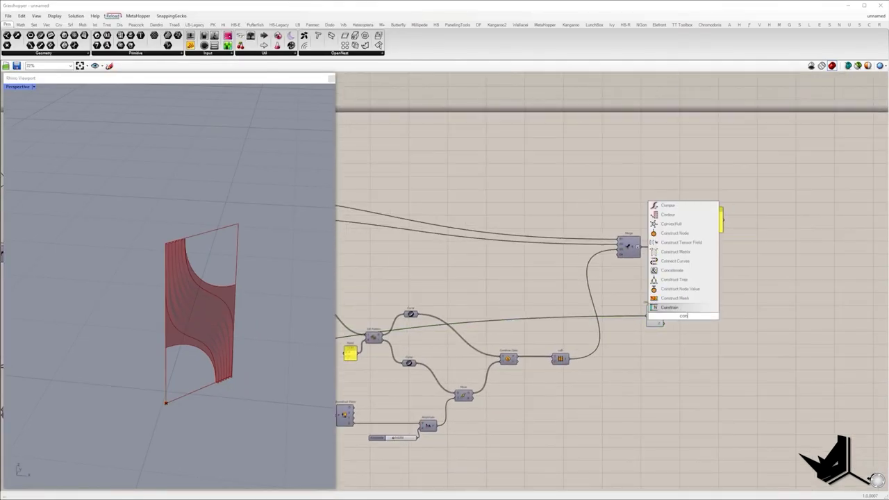
{"action": "type", "text": " plane"}
{"action": "left_click", "coordinate": [684, 307]}
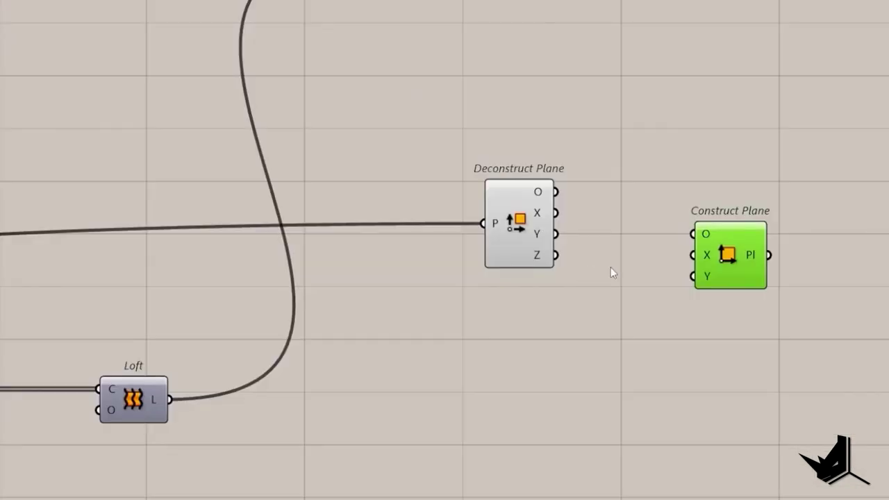
{"action": "left_click_drag", "start_coordinate": [555, 255], "coordinate": [701, 259]}
{"action": "left_click_drag", "start_coordinate": [555, 234], "coordinate": [709, 269]}
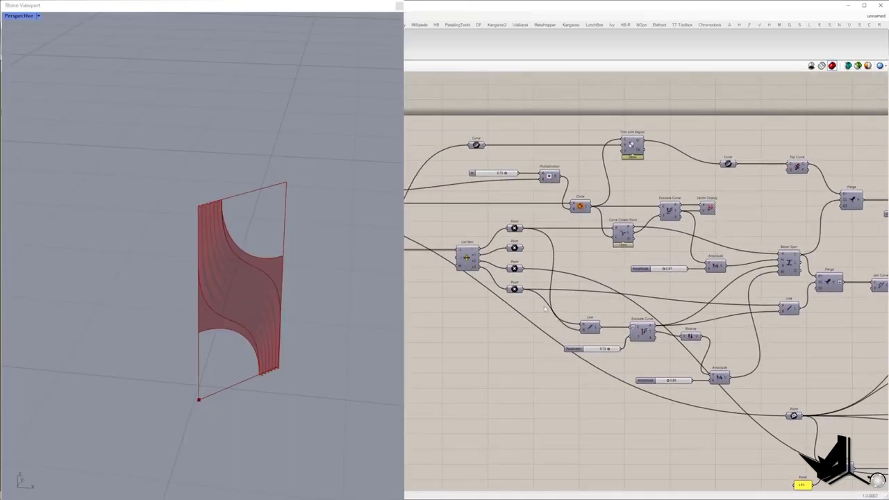
Add a Line component beside the corner points and turn on the preview of the four Point parameters.
{"action": "scroll", "coordinate": [512, 257], "scroll_direction": "up", "scroll_amount": 2}
{"action": "double_click", "coordinate": [585, 242]}
{"action": "type", "text": "line"}
{"action": "key", "text": "Return"}
{"action": "left_click_drag", "start_coordinate": [500, 204], "coordinate": [530, 333]}
{"action": "middle_click", "coordinate": [489, 187]}
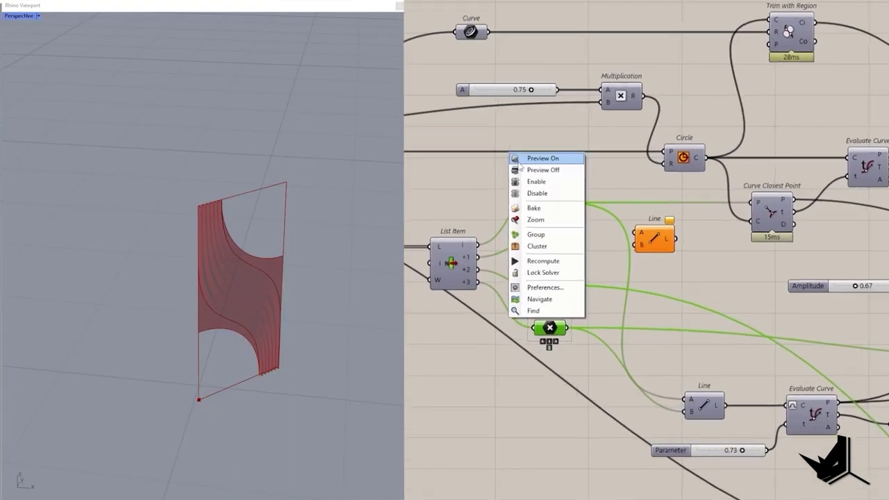
{"action": "left_click", "coordinate": [518, 159]}
Identify the two bottom corner points and connect the first Point to the Line's A input and the second to B.
{"action": "left_click", "coordinate": [486, 188]}
{"action": "scroll", "coordinate": [444, 248], "scroll_direction": "up", "scroll_amount": 1}
{"action": "left_click", "coordinate": [563, 196]}
{"action": "left_click", "coordinate": [562, 243], "text": "shift"}
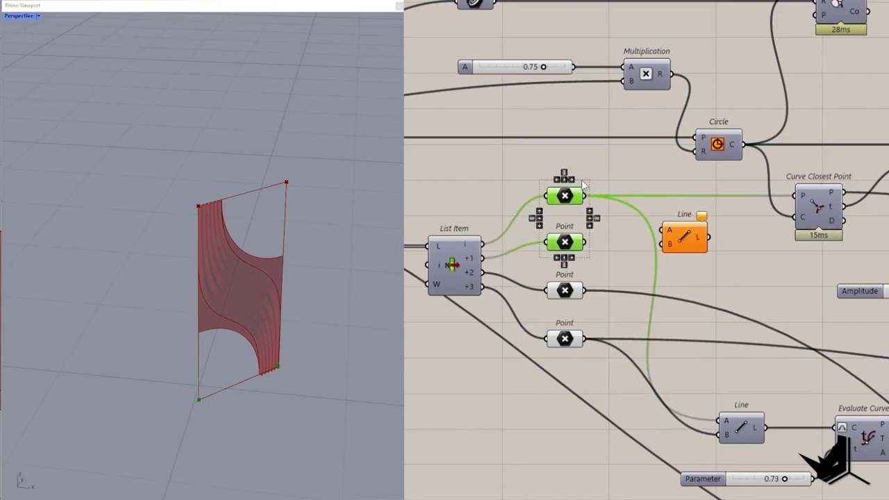
{"action": "left_click", "coordinate": [592, 201]}
Add a Curve Middle component fed by the new Line and move both components below the rest of the definition.
{"action": "double_click", "coordinate": [665, 240]}
{"action": "type", "text": "mid"}
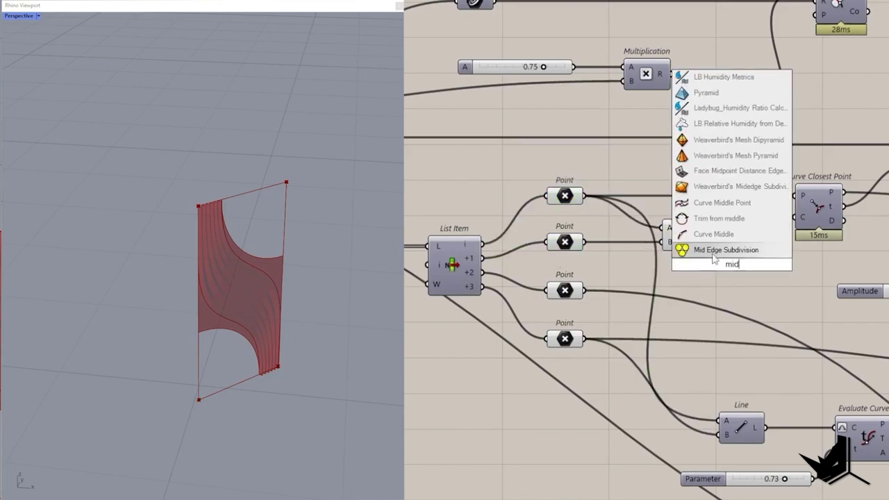
{"action": "left_click", "coordinate": [713, 235]}
{"action": "left_click_drag", "start_coordinate": [707, 235], "coordinate": [740, 276]}
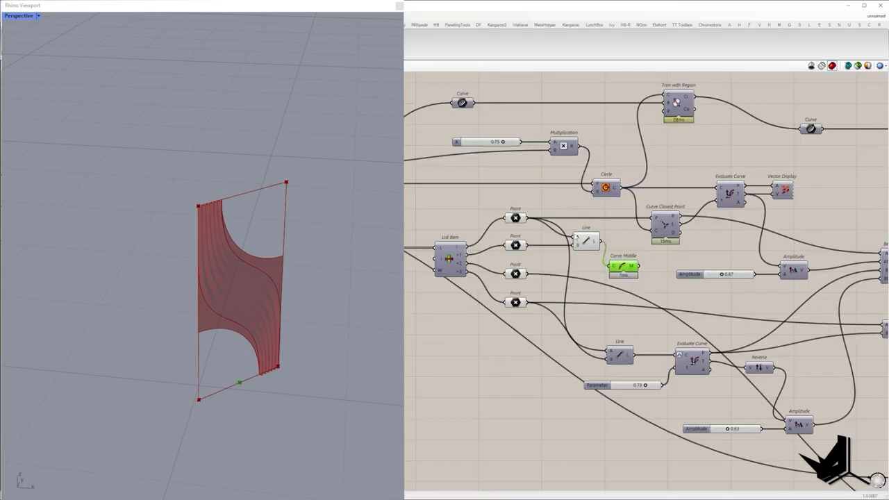
{"action": "left_click_drag", "start_coordinate": [579, 233], "coordinate": [572, 233]}
{"action": "left_click_drag", "start_coordinate": [619, 263], "coordinate": [575, 234]}
{"action": "left_click_drag", "start_coordinate": [588, 240], "coordinate": [617, 422]}
Rearrange the Deconstruct Plane and Construct Plane components into free space below the surface components.
{"action": "scroll", "coordinate": [611, 392], "scroll_direction": "down", "scroll_amount": 3}
{"action": "right_click_drag", "start_coordinate": [644, 410], "coordinate": [349, 271]}
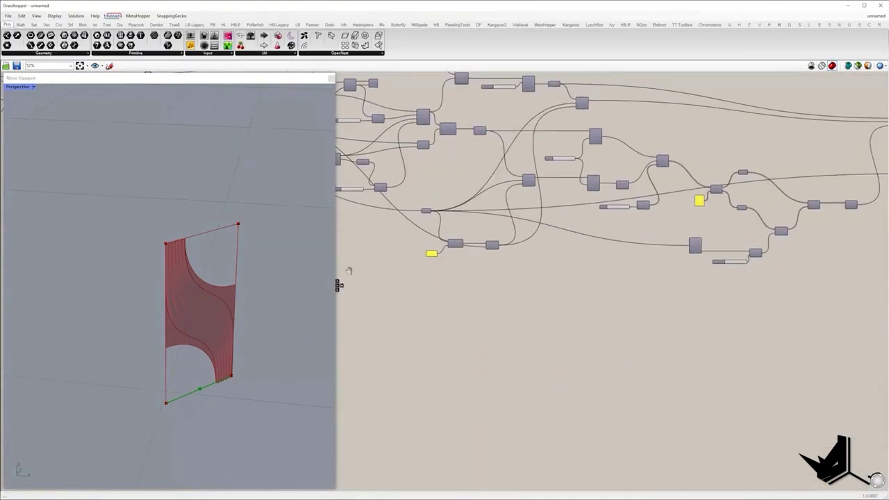
{"action": "scroll", "coordinate": [417, 293], "scroll_direction": "down", "scroll_amount": 3}
{"action": "left_click", "coordinate": [623, 286]}
{"action": "scroll", "coordinate": [740, 236], "scroll_direction": "up", "scroll_amount": 6}
{"action": "left_click_drag", "start_coordinate": [602, 232], "coordinate": [635, 354]}
{"action": "scroll", "coordinate": [622, 267], "scroll_direction": "down", "scroll_amount": 6}
{"action": "scroll", "coordinate": [444, 309], "scroll_direction": "up", "scroll_amount": 2}
{"action": "left_click_drag", "start_coordinate": [609, 262], "coordinate": [473, 301]}
{"action": "scroll", "coordinate": [703, 320], "scroll_direction": "up", "scroll_amount": 2}
Connect Curve Middle's M output to the mirror Construct Plane's O input.
{"action": "left_click_drag", "start_coordinate": [726, 337], "coordinate": [488, 315]}
{"action": "scroll", "coordinate": [489, 314], "scroll_direction": "up", "scroll_amount": 4}
{"action": "right_click_drag", "start_coordinate": [354, 316], "coordinate": [885, 304]}
{"action": "scroll", "coordinate": [465, 280], "scroll_direction": "down", "scroll_amount": 5}
{"action": "left_click_drag", "start_coordinate": [468, 280], "coordinate": [668, 277]}
{"action": "scroll", "coordinate": [668, 281], "scroll_direction": "up", "scroll_amount": 5}
{"action": "scroll", "coordinate": [715, 290], "scroll_direction": "down", "scroll_amount": 7}
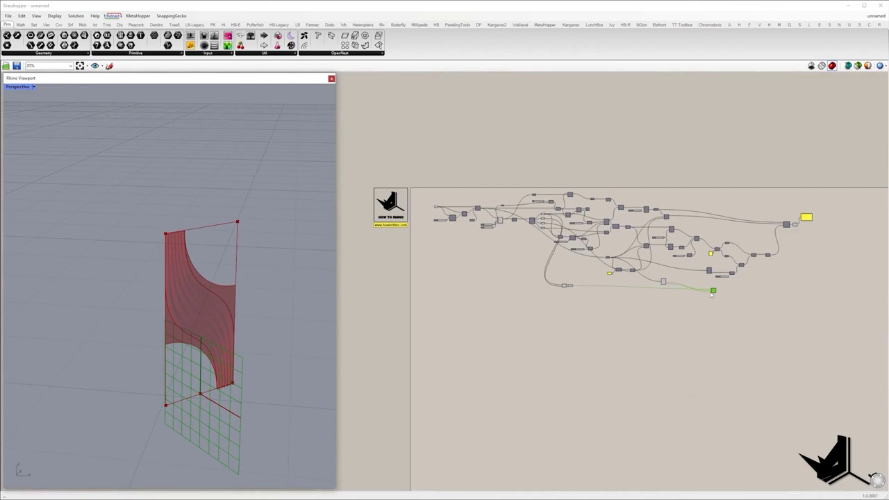
Add a Mirror component with Brep Join's B output as its geometry and the new Construct Plane as its mirror plane.
{"action": "scroll", "coordinate": [531, 278], "scroll_direction": "up", "scroll_amount": 10}
{"action": "double_click", "coordinate": [543, 295]}
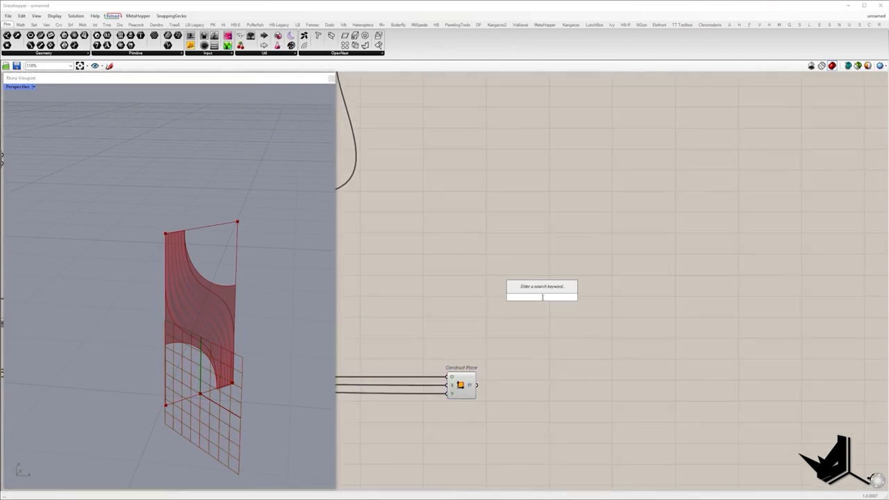
{"action": "type", "text": "mirror"}
{"action": "left_click", "coordinate": [535, 290]}
{"action": "scroll", "coordinate": [538, 293], "scroll_direction": "down", "scroll_amount": 3}
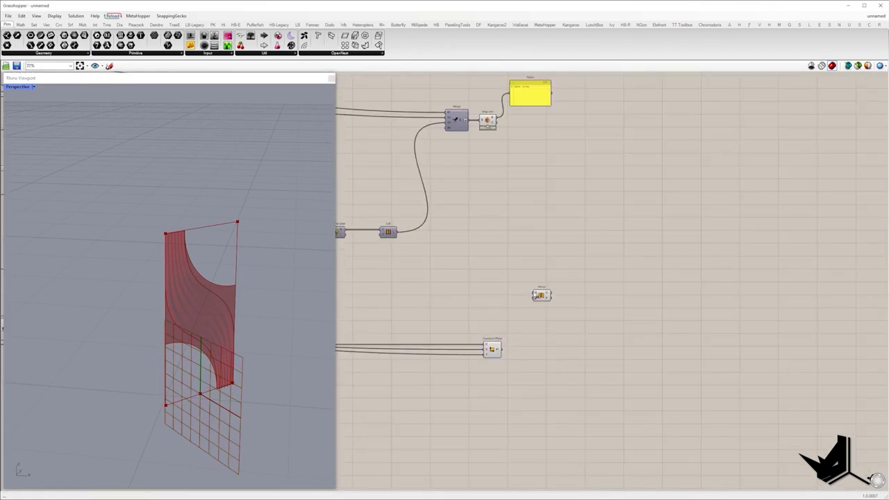
{"action": "left_click_drag", "start_coordinate": [534, 295], "coordinate": [496, 119]}
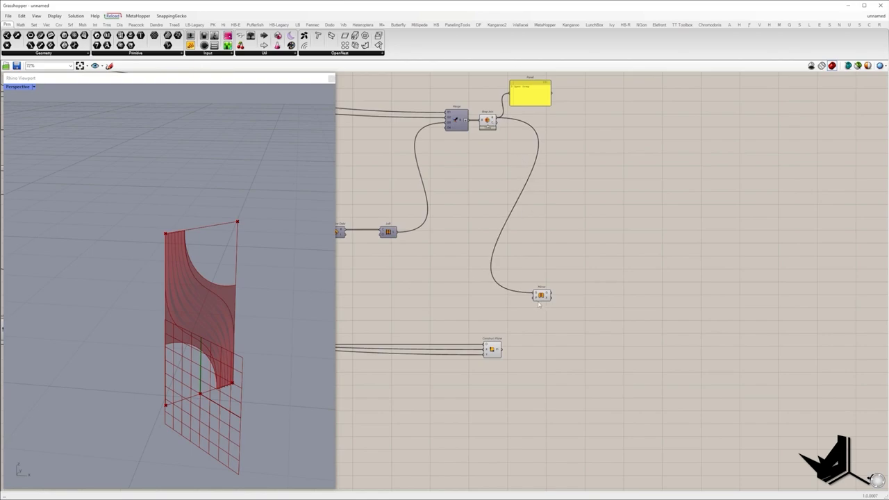
{"action": "mouse_move", "coordinate": [534, 298]}
{"action": "left_mouse_down"}
{"action": "mouse_move", "coordinate": [501, 349]}
{"action": "mouse_move", "coordinate": [545, 298]}
{"action": "left_mouse_up"}
{"action": "left_click", "coordinate": [570, 259]}
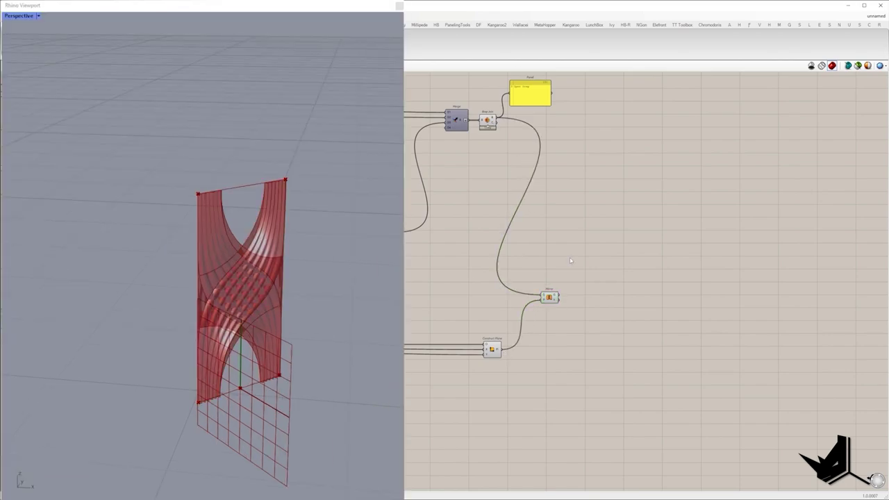
Turn off the previews of the mirror-plane components, keeping the Brep Join and Mirror geometry displayed.
{"action": "right_click_drag", "start_coordinate": [554, 225], "coordinate": [634, 263]}
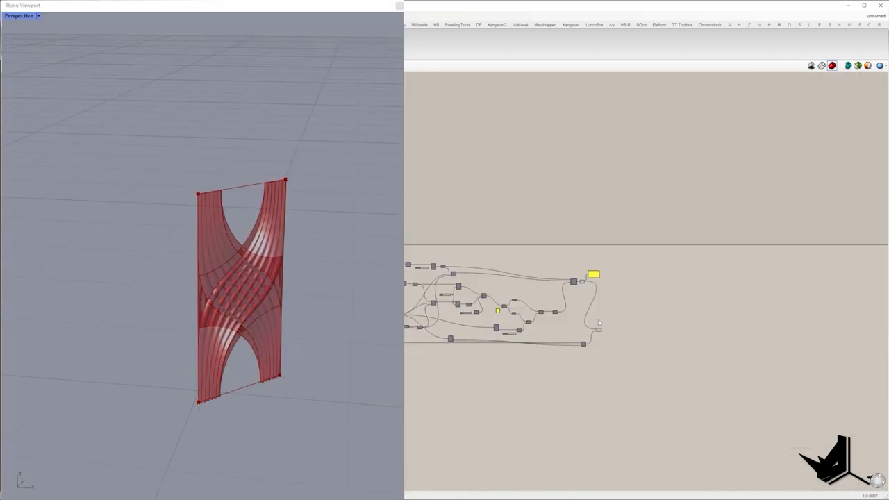
{"action": "scroll", "coordinate": [591, 322], "scroll_direction": "up", "scroll_amount": 8}
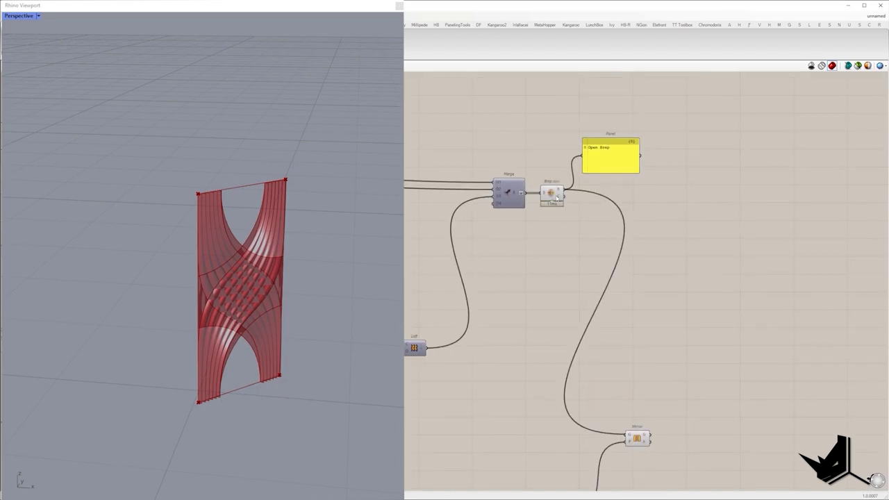
{"action": "left_click", "coordinate": [555, 197]}
{"action": "scroll", "coordinate": [555, 198], "scroll_direction": "down", "scroll_amount": 1}
{"action": "left_click", "coordinate": [625, 320]}
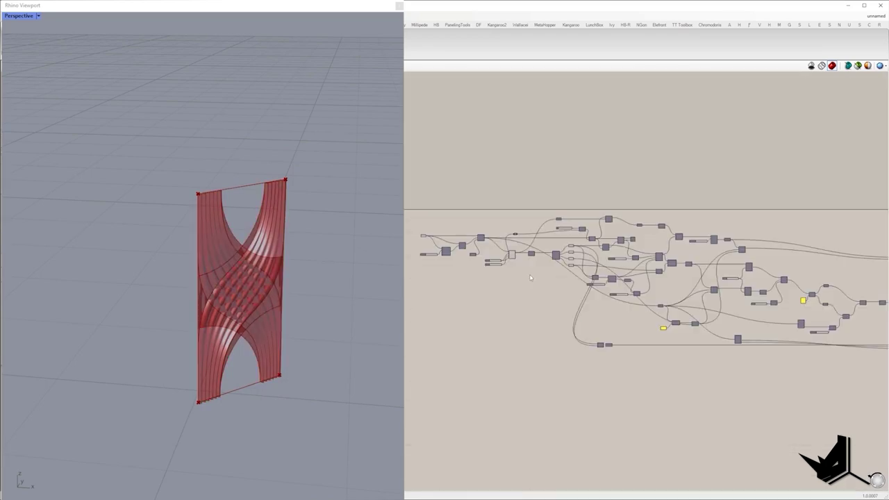
Add a Rectangular grid component and connect the X Size slider to Sx and the Y Size slider to Sy.
{"action": "type", "text": "re"}
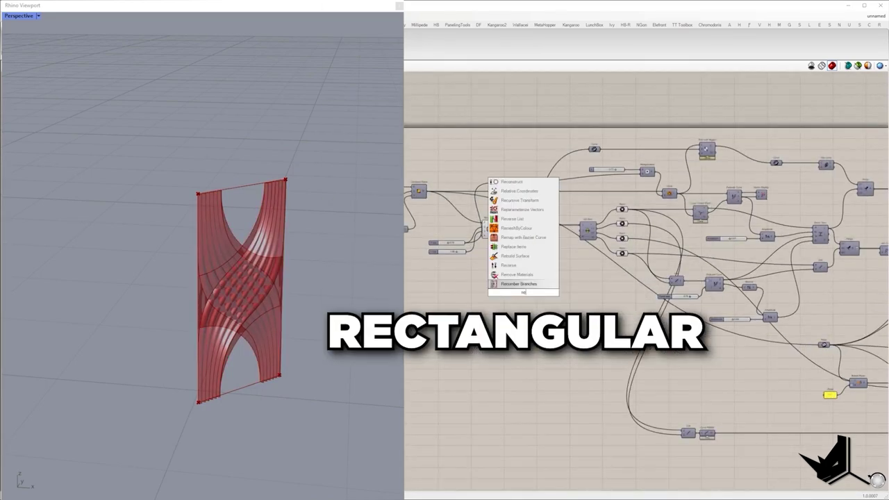
{"action": "type", "text": "cta"}
{"action": "left_click", "coordinate": [518, 237]}
{"action": "scroll", "coordinate": [502, 265], "scroll_direction": "up", "scroll_amount": 3}
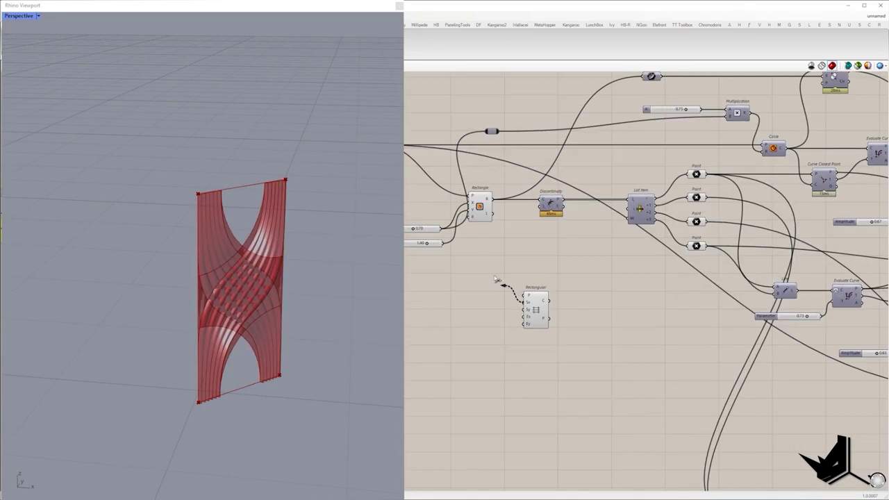
{"action": "left_click_drag", "start_coordinate": [496, 280], "coordinate": [442, 229]}
{"action": "left_click_drag", "start_coordinate": [478, 283], "coordinate": [524, 310]}
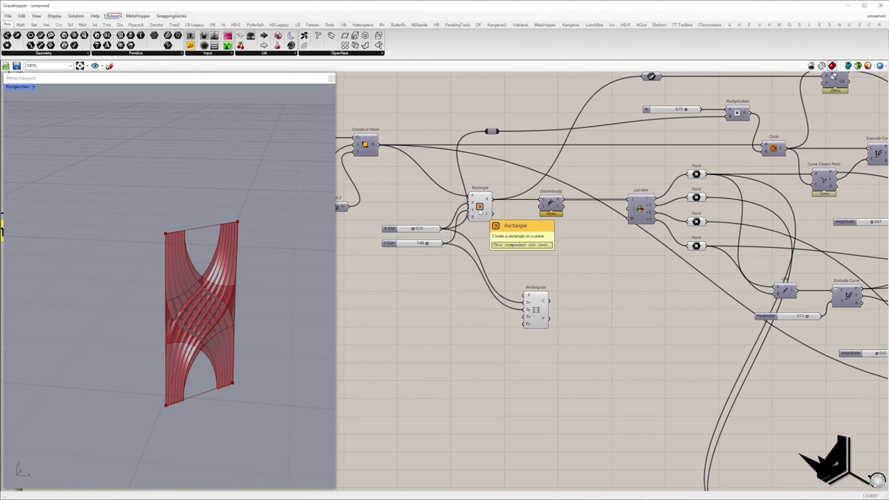
Connect the base Construct Plane's output to the Rectangular grid's P input and place the grid component below Rectangle.
{"action": "left_click_drag", "start_coordinate": [479, 212], "coordinate": [483, 212]}
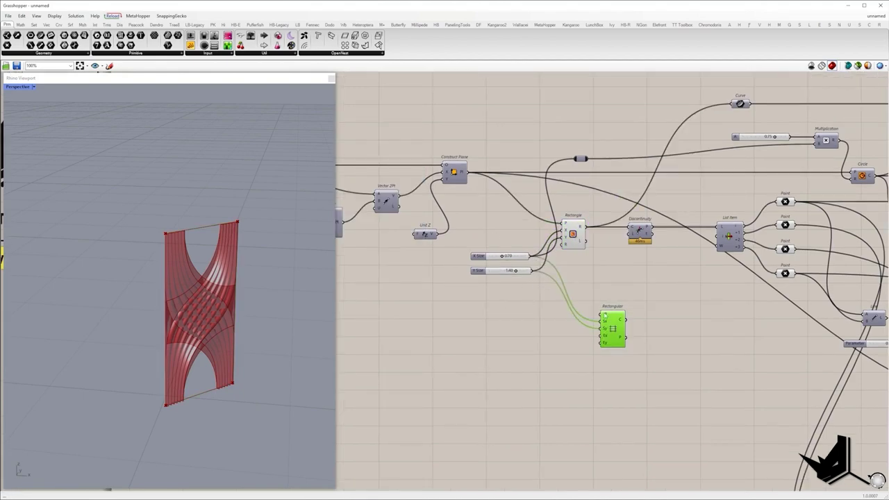
{"action": "left_click_drag", "start_coordinate": [604, 314], "coordinate": [475, 178]}
{"action": "left_click_drag", "start_coordinate": [614, 334], "coordinate": [594, 317]}
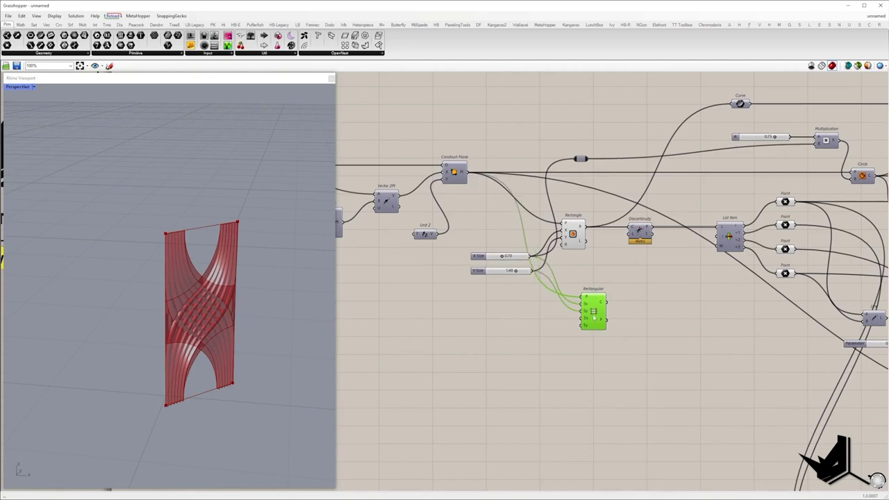
{"action": "scroll", "coordinate": [199, 323], "scroll_direction": "down", "scroll_amount": 10}
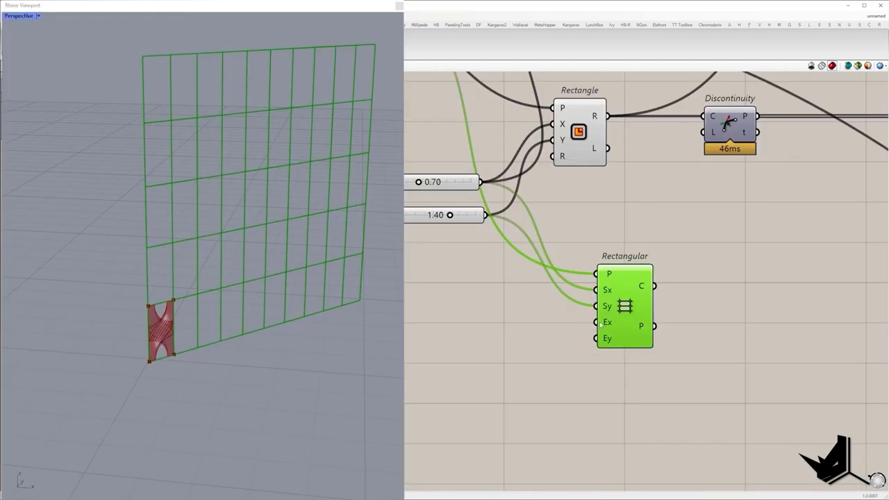
Add an integer Number Slider ranging from 1 to 40, connect it to the grid's Ex input and set it to 12.
{"action": "left_click", "coordinate": [583, 319]}
{"action": "scroll", "coordinate": [602, 337], "scroll_direction": "down", "scroll_amount": 2}
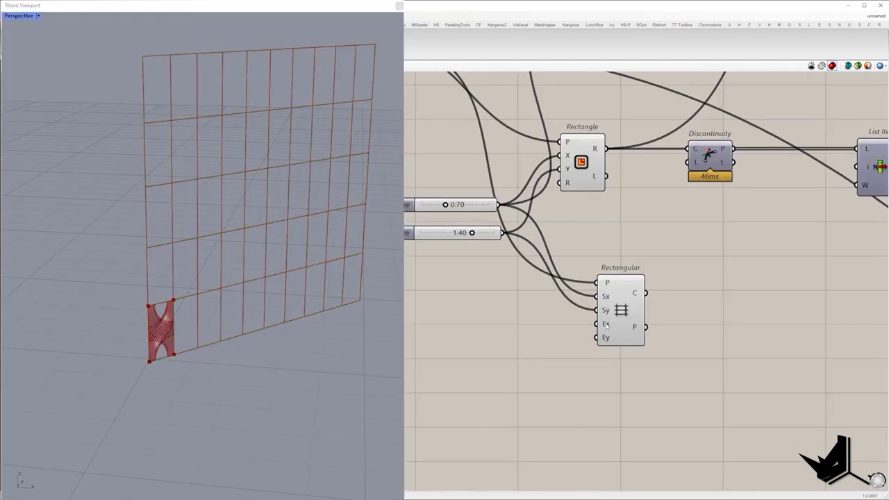
{"action": "double_click", "coordinate": [556, 331]}
{"action": "type", "text": "1<"}
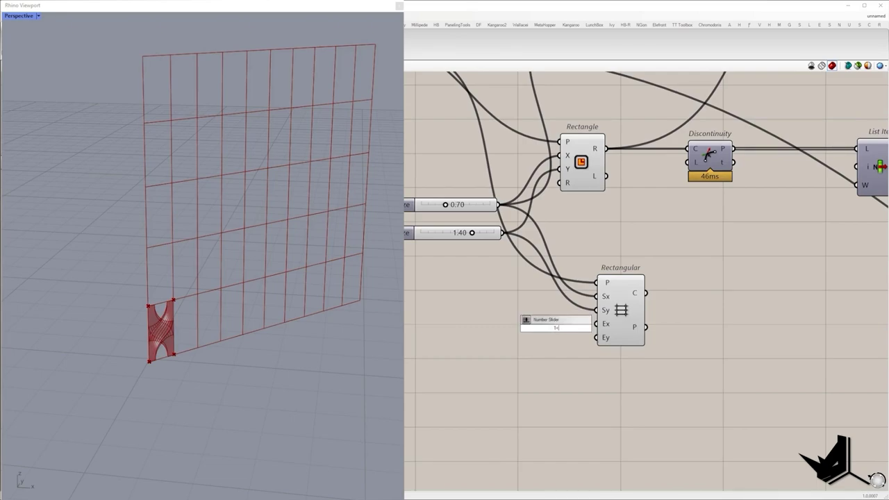
{"action": "key", "text": "Return"}
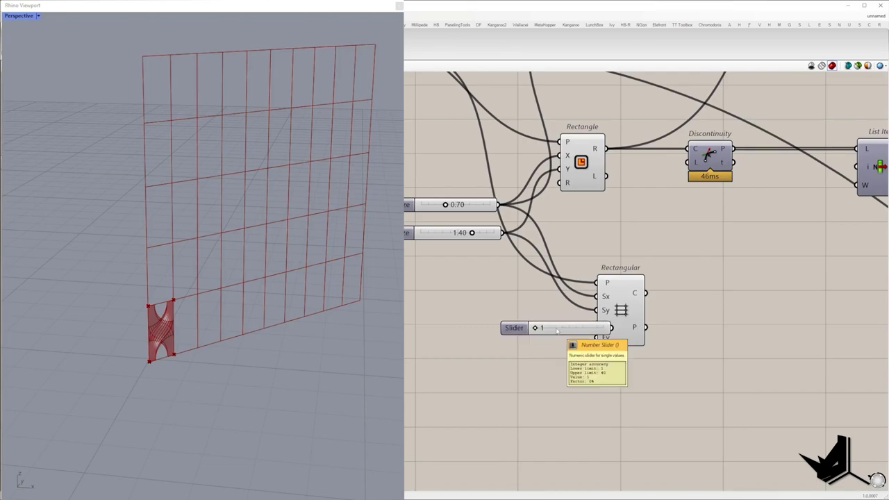
{"action": "double_click", "coordinate": [557, 327]}
{"action": "key", "text": "Return"}
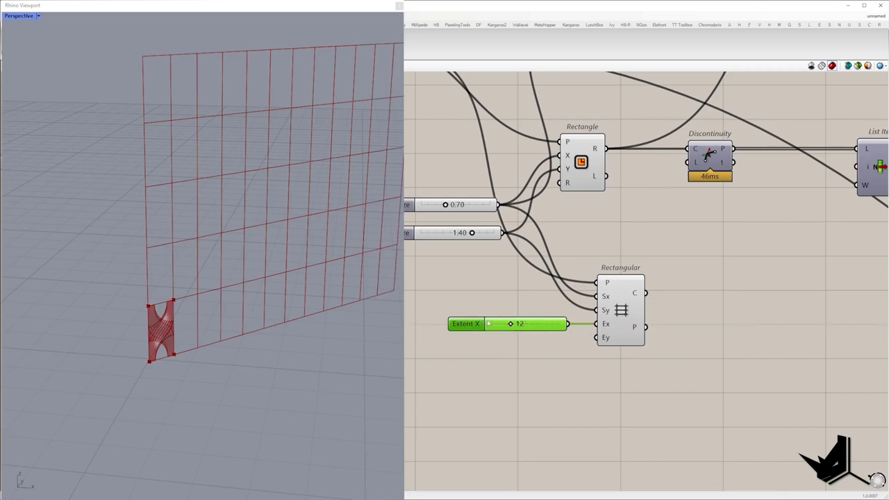
Copy the extent slider for the grid's Ey input, setting Extent X to 19 and Extent Y to 5.
{"action": "left_click_drag", "start_coordinate": [490, 325], "coordinate": [476, 313], "text": "alt"}
{"action": "left_click_drag", "start_coordinate": [556, 315], "coordinate": [596, 324]}
{"action": "left_click_drag", "start_coordinate": [561, 336], "coordinate": [596, 337]}
{"action": "left_click", "coordinate": [611, 333]}
{"action": "left_click_drag", "start_coordinate": [503, 337], "coordinate": [512, 315]}
{"action": "scroll", "coordinate": [236, 269], "scroll_direction": "down", "scroll_amount": 8}
{"action": "scroll", "coordinate": [224, 240], "scroll_direction": "up", "scroll_amount": 3}
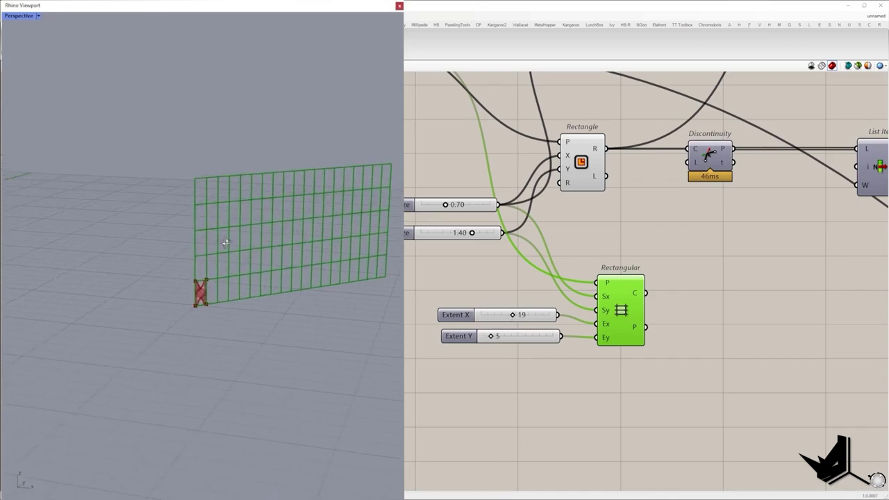
{"action": "right_click_drag", "start_coordinate": [158, 274], "coordinate": [321, 259]}
{"action": "scroll", "coordinate": [241, 275], "scroll_direction": "up", "scroll_amount": 5}
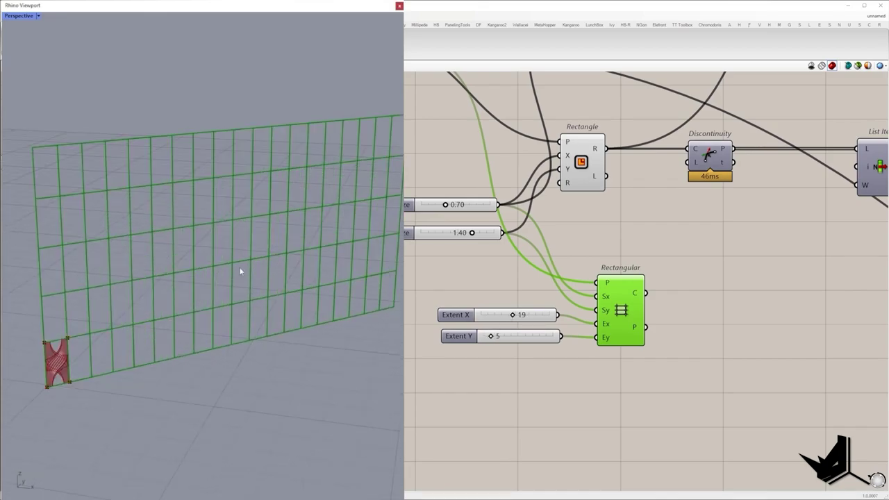
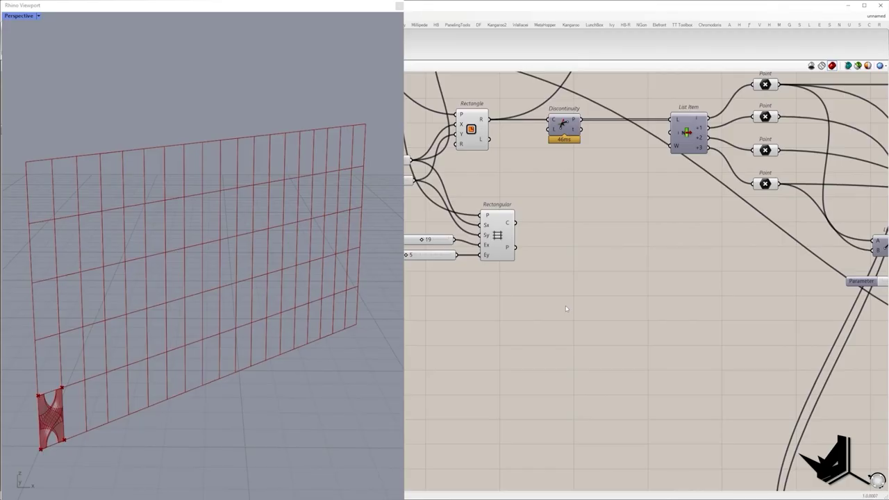
Add a Split Tree component below the Rectangular grid.
{"action": "double_click", "coordinate": [565, 308]}
{"action": "type", "text": "split tree"}
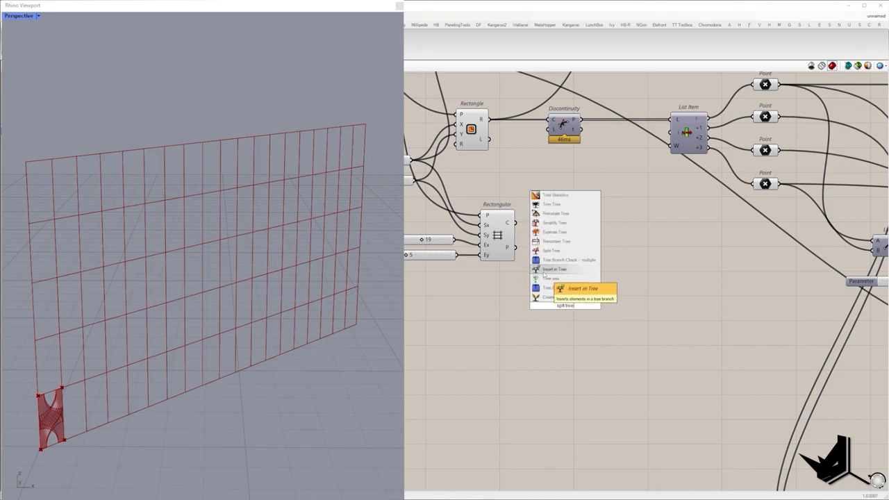
{"action": "key", "text": "Return"}
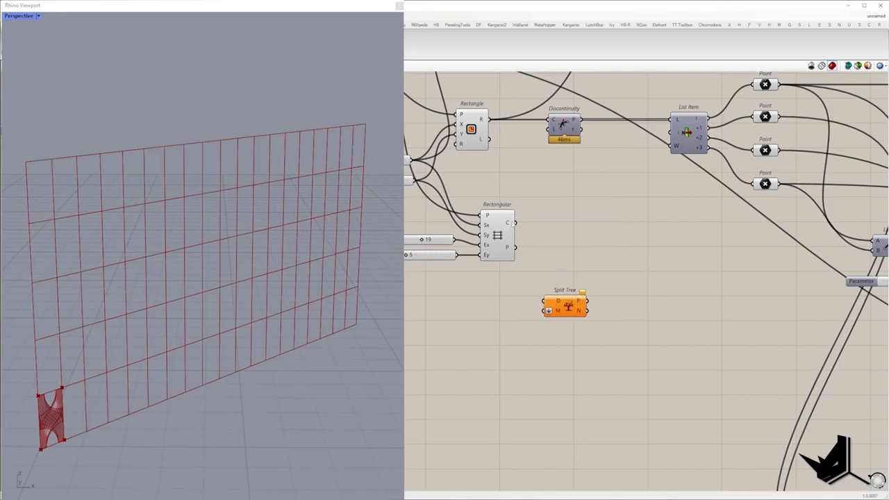
Add a Param Viewer, connect it to the Rectangular grid's C output and simplify that output's data paths.
{"action": "left_click", "coordinate": [612, 213]}
{"action": "mouse_move", "coordinate": [508, 223]}
{"action": "left_mouse_down"}
{"action": "mouse_move", "coordinate": [562, 223]}
{"action": "mouse_move", "coordinate": [513, 223]}
{"action": "left_mouse_up"}
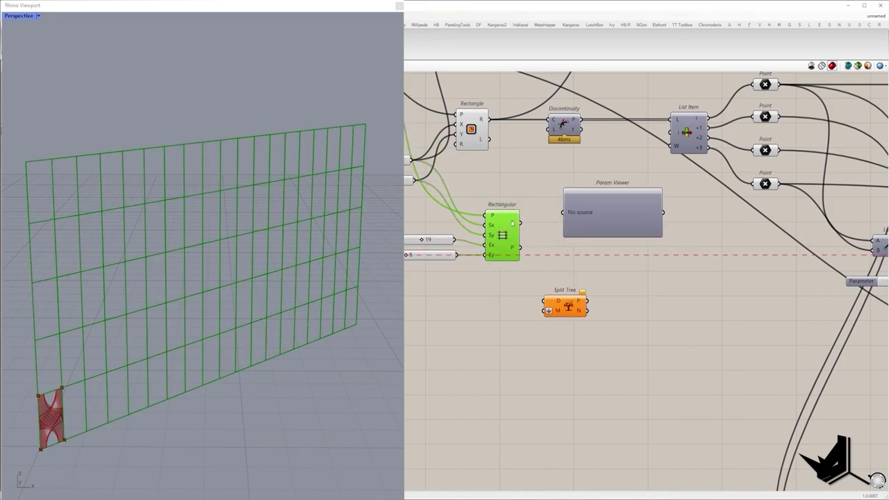
{"action": "left_click_drag", "start_coordinate": [566, 217], "coordinate": [564, 213]}
{"action": "left_click_drag", "start_coordinate": [597, 215], "coordinate": [655, 250]}
{"action": "scroll", "coordinate": [706, 166], "scroll_direction": "up", "scroll_amount": 3}
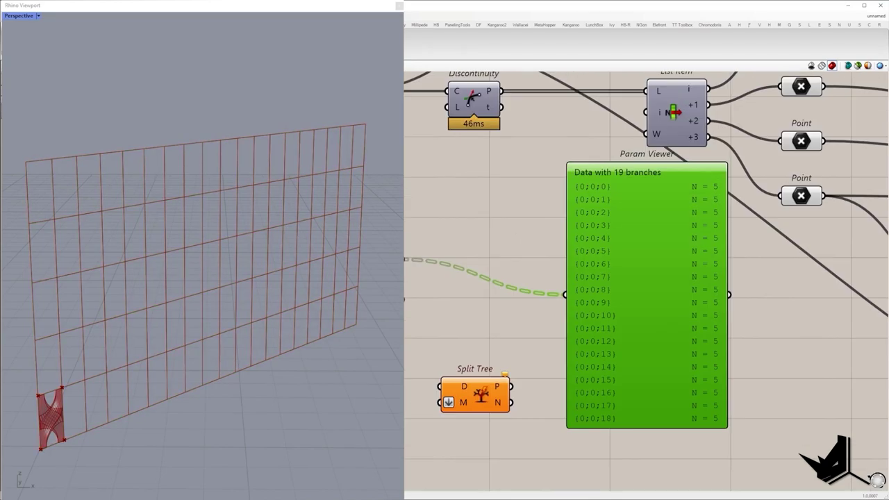
{"action": "right_click", "coordinate": [396, 261]}
{"action": "scroll", "coordinate": [558, 288], "scroll_direction": "down", "scroll_amount": 3}
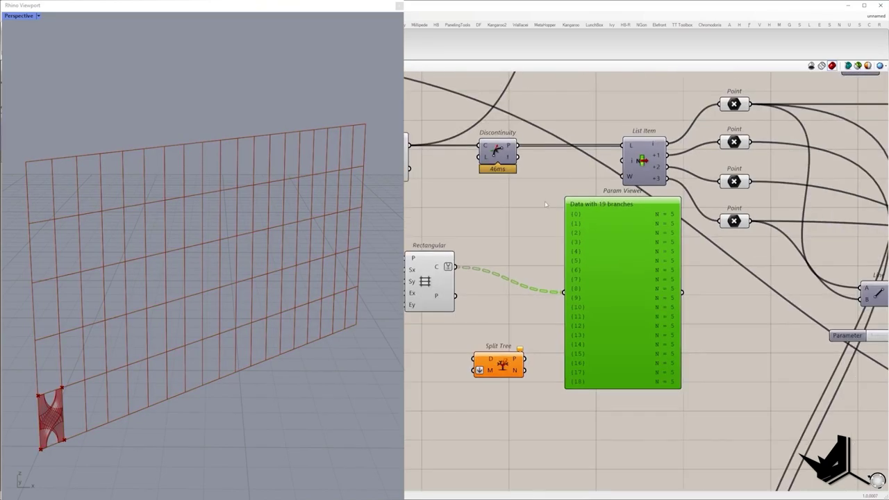
{"action": "left_click_drag", "start_coordinate": [543, 194], "coordinate": [651, 220]}
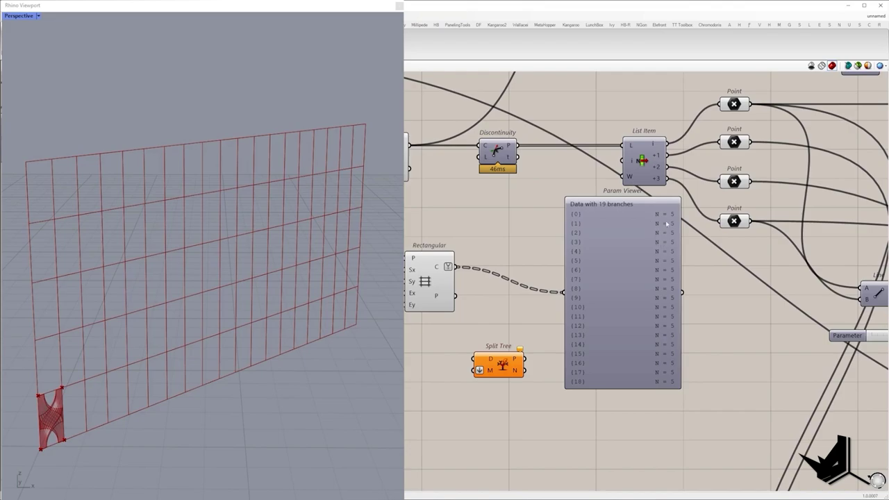
{"action": "scroll", "coordinate": [583, 312], "scroll_direction": "down", "scroll_amount": 2}
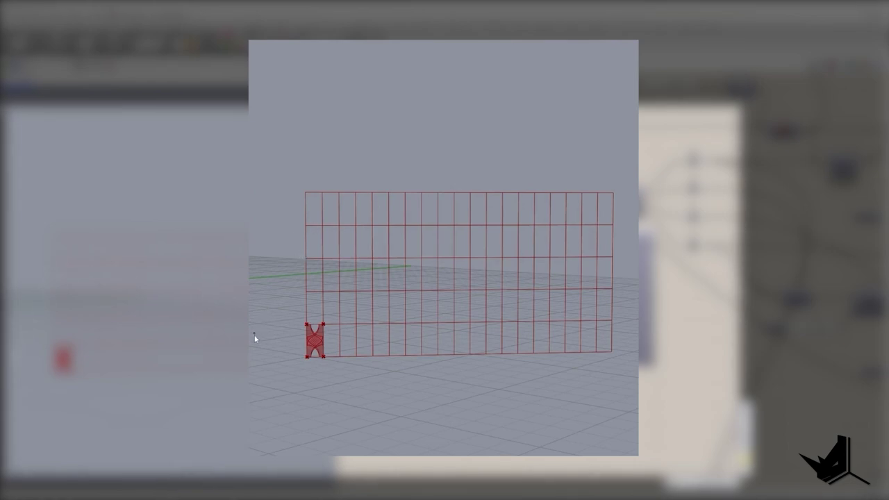
{"action": "left_click_drag", "start_coordinate": [289, 342], "coordinate": [393, 344]}
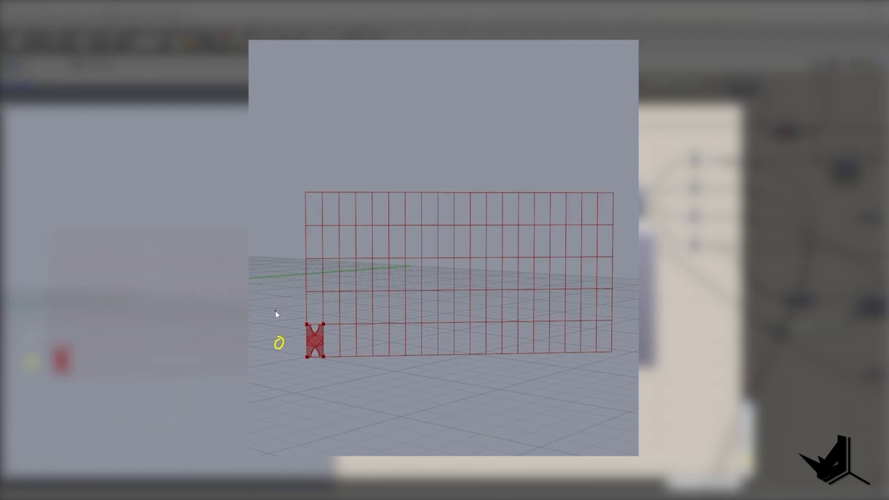
{"action": "left_click_drag", "start_coordinate": [275, 310], "coordinate": [280, 316]}
{"action": "left_click_drag", "start_coordinate": [273, 276], "coordinate": [283, 285]}
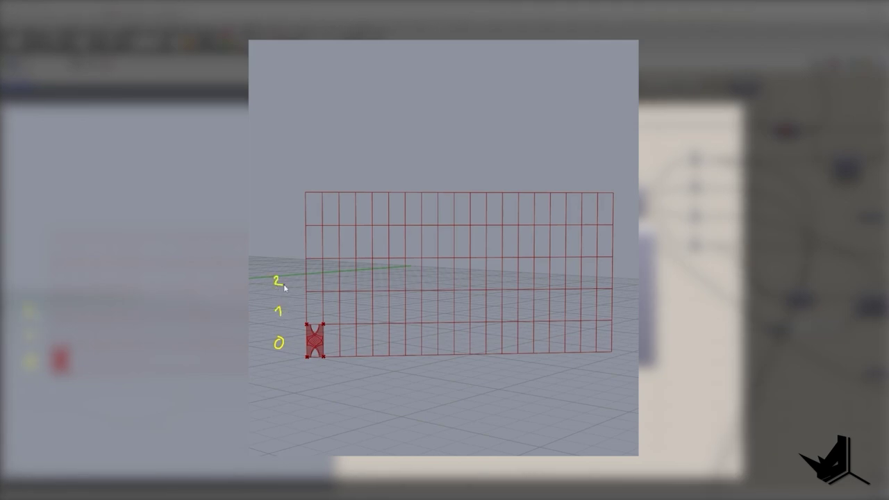
{"action": "left_click_drag", "start_coordinate": [275, 238], "coordinate": [282, 248]}
{"action": "left_click_drag", "start_coordinate": [281, 207], "coordinate": [286, 224]}
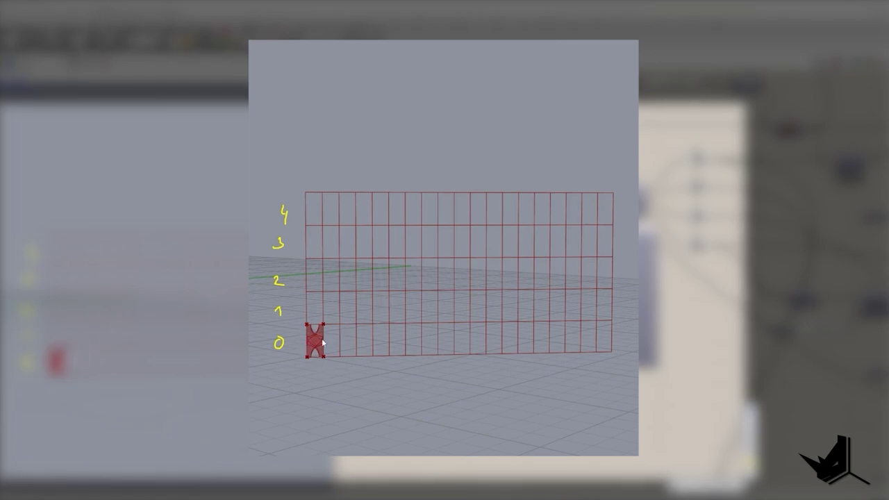
{"action": "mouse_move", "coordinate": [315, 336]}
{"action": "left_mouse_down"}
{"action": "mouse_move", "coordinate": [310, 344]}
{"action": "mouse_move", "coordinate": [316, 337]}
{"action": "mouse_move", "coordinate": [354, 346]}
{"action": "mouse_move", "coordinate": [382, 339]}
{"action": "mouse_move", "coordinate": [417, 350]}
{"action": "left_mouse_up"}
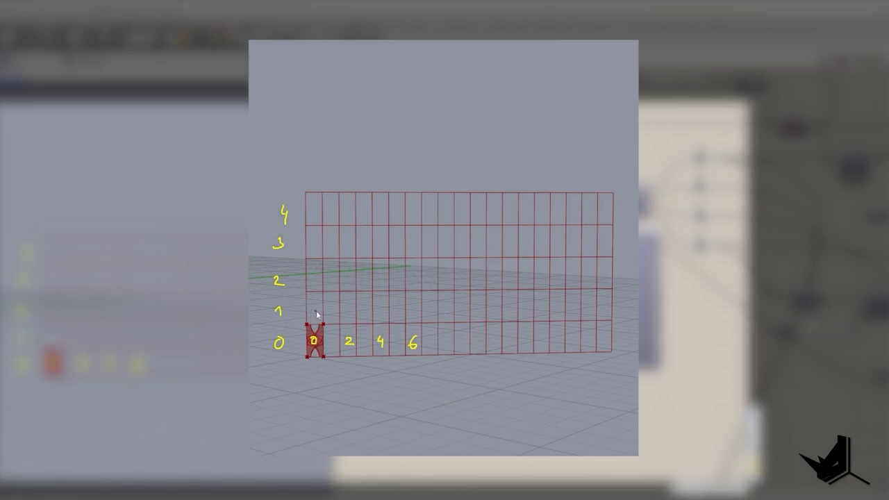
{"action": "mouse_move", "coordinate": [327, 308]}
{"action": "left_mouse_down"}
{"action": "mouse_move", "coordinate": [331, 316]}
{"action": "mouse_move", "coordinate": [365, 316]}
{"action": "mouse_move", "coordinate": [414, 305]}
{"action": "mouse_move", "coordinate": [430, 316]}
{"action": "left_mouse_up"}
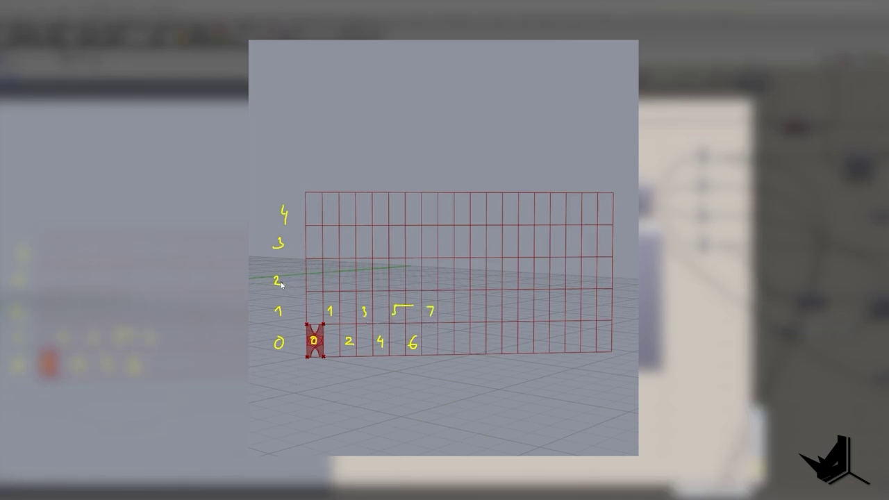
{"action": "mouse_move", "coordinate": [314, 273]}
{"action": "left_mouse_down"}
{"action": "mouse_move", "coordinate": [382, 285]}
{"action": "mouse_move", "coordinate": [412, 279]}
{"action": "left_mouse_up"}
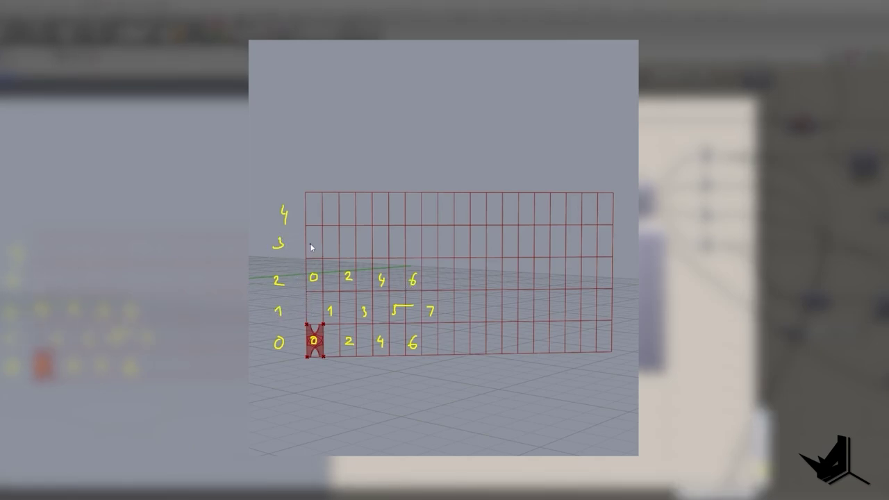
{"action": "mouse_move", "coordinate": [327, 243]}
{"action": "left_mouse_down"}
{"action": "mouse_move", "coordinate": [431, 254]}
{"action": "mouse_move", "coordinate": [264, 275]}
{"action": "mouse_move", "coordinate": [495, 267]}
{"action": "left_mouse_up"}
{"action": "left_click_drag", "start_coordinate": [444, 224], "coordinate": [496, 268]}
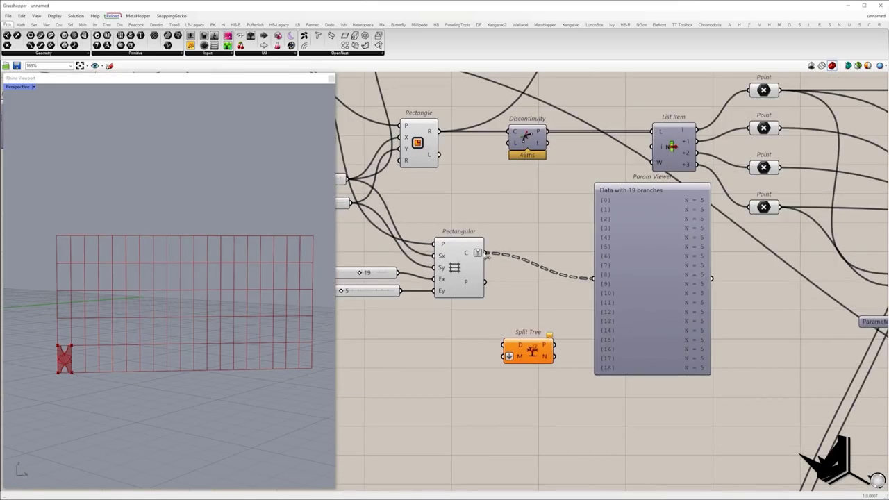
Connect the Rectangular grid's C output to Split Tree's D input and place an empty Panel near its M input.
{"action": "left_click_drag", "start_coordinate": [484, 253], "coordinate": [502, 344]}
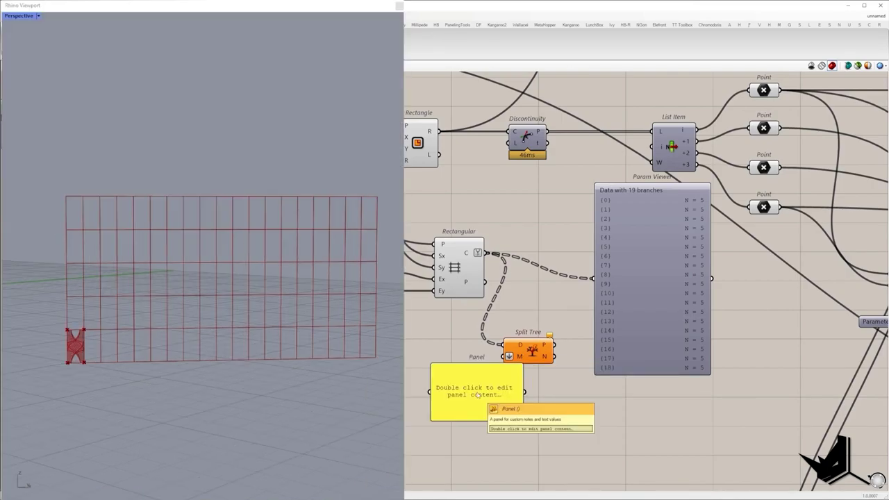
{"action": "left_click_drag", "start_coordinate": [477, 393], "coordinate": [426, 393]}
{"action": "right_click_drag", "start_coordinate": [429, 366], "coordinate": [522, 359]}
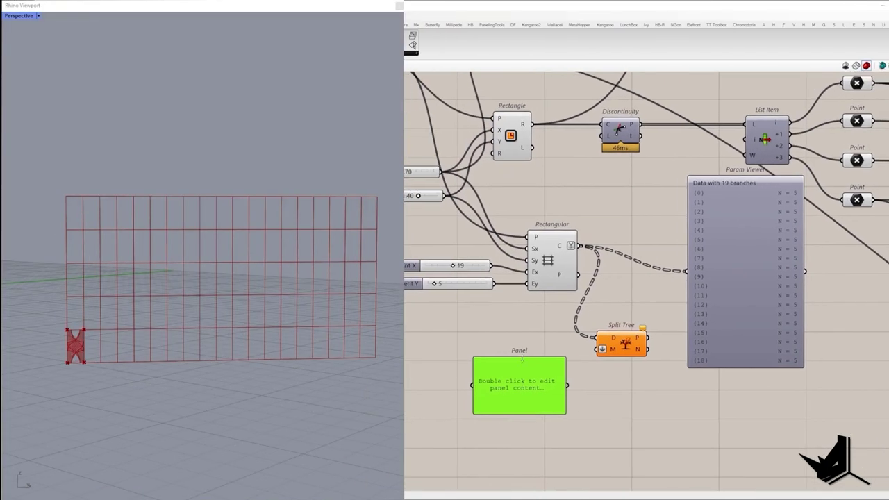
Write the split mask {0,2,...}[0,2,...] as the first line of the Panel.
{"action": "double_click", "coordinate": [522, 361]}
{"action": "scroll", "coordinate": [528, 368], "scroll_direction": "up", "scroll_amount": 2}
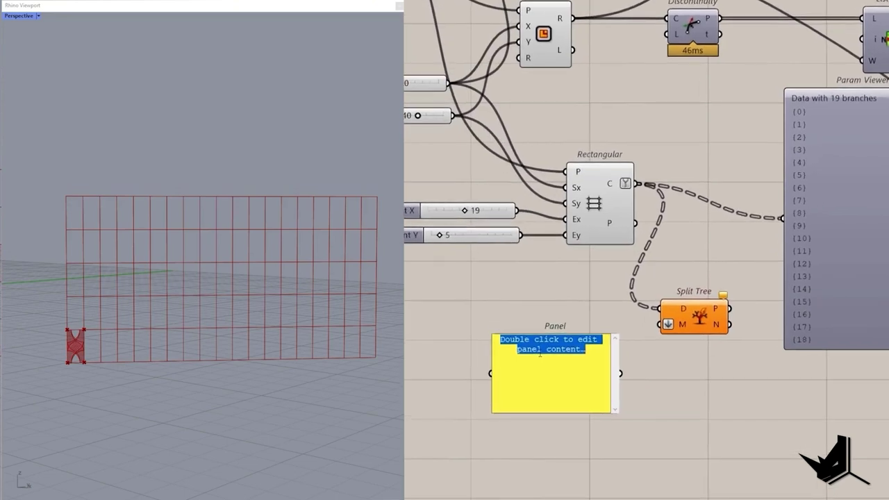
{"action": "type", "text": "t"}
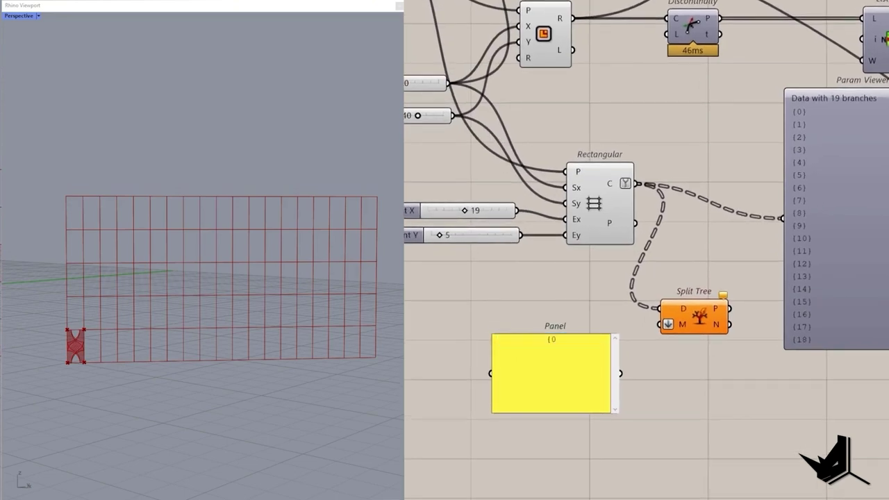
{"action": "type", "text": "0,2,...}["}
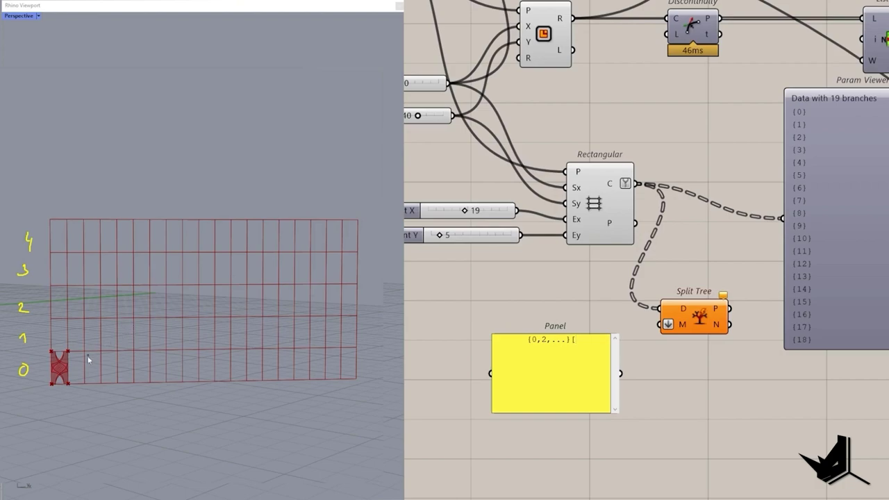
{"action": "type", "text": "0,2,..."}
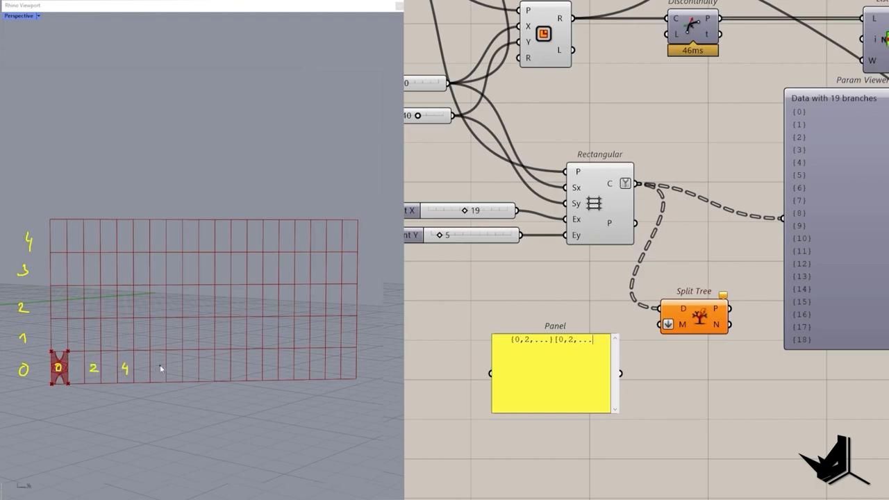
{"action": "type", "text": "]"}
{"action": "key", "text": "Return"}
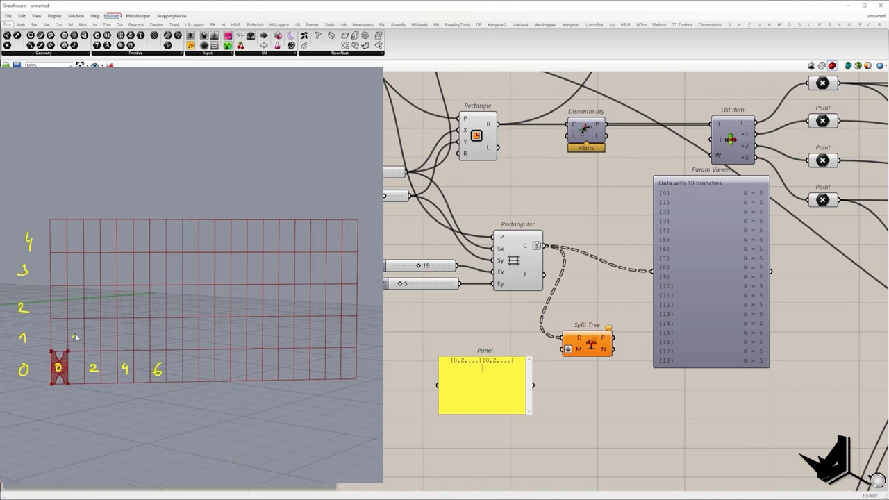
Add a second mask line {1,3,...}[1,3,...] to the Panel.
{"action": "mouse_move", "coordinate": [74, 334]}
{"action": "left_mouse_down"}
{"action": "mouse_move", "coordinate": [75, 343]}
{"action": "mouse_move", "coordinate": [137, 342]}
{"action": "left_mouse_up"}
{"action": "left_click_drag", "start_coordinate": [139, 333], "coordinate": [174, 343]}
{"action": "type", "text": "{1,3,"}
{"action": "type", "text": "...}"}
{"action": "type", "text": "}"}
{"action": "type", "text": "[{"}
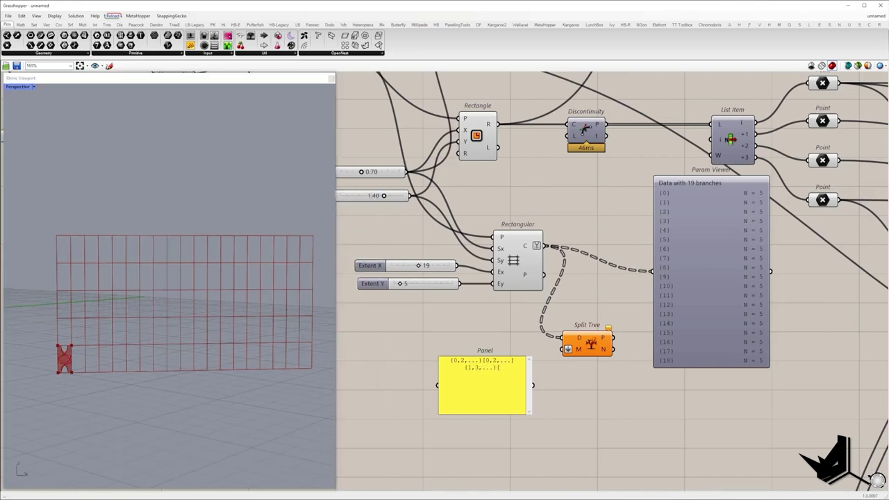
{"action": "type", "text": "1,3,...}"}
Turn off the Panel's Multiline Data option and connect the Panel to Split Tree's M input.
{"action": "right_click", "coordinate": [485, 378]}
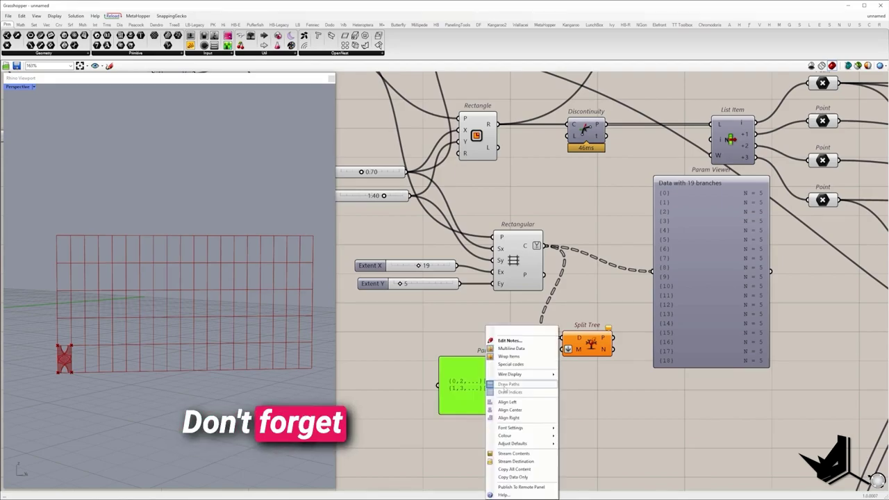
{"action": "left_click", "coordinate": [507, 349]}
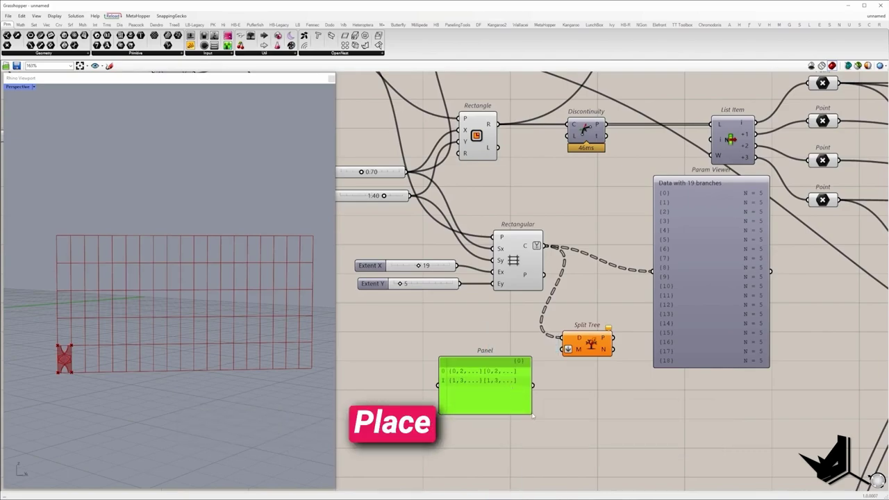
{"action": "left_click_drag", "start_coordinate": [540, 382], "coordinate": [565, 350]}
{"action": "left_click", "coordinate": [596, 345]}
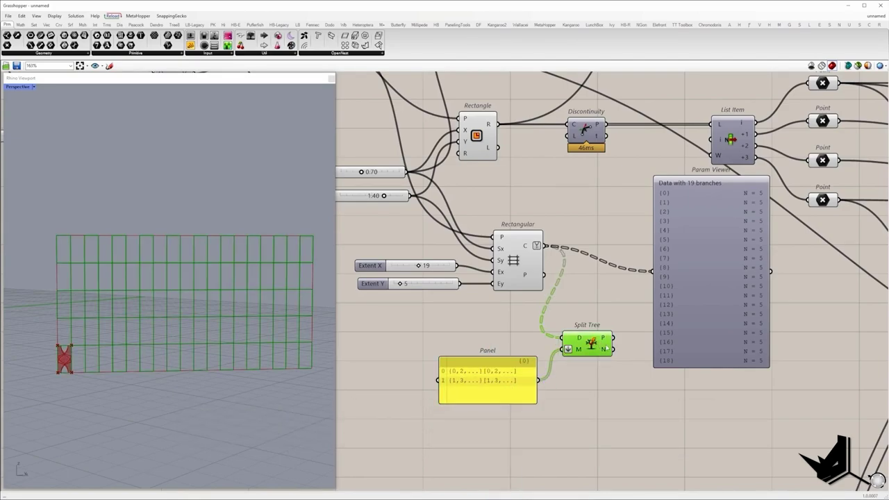
Move the Param Viewer aside and add a Curve parameter fed by Split Tree's P output.
{"action": "left_click", "coordinate": [696, 329]}
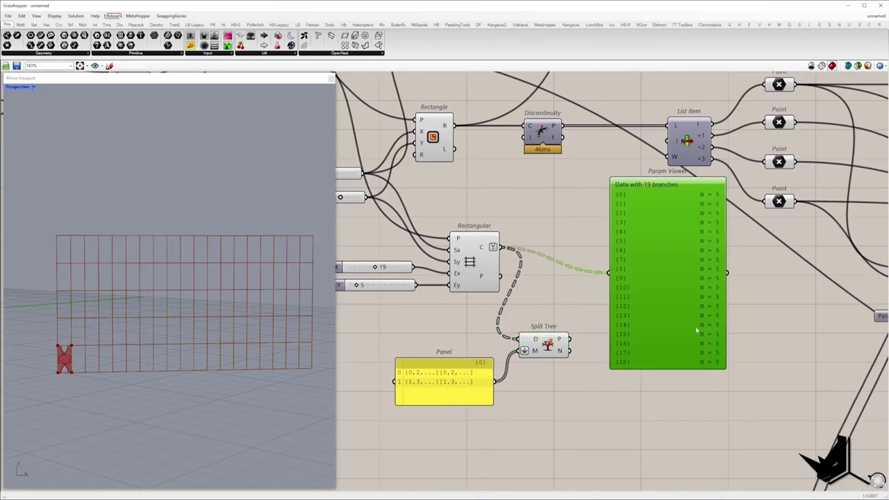
{"action": "left_click_drag", "start_coordinate": [696, 330], "coordinate": [780, 329]}
{"action": "double_click", "coordinate": [644, 326]}
{"action": "type", "text": "curve"}
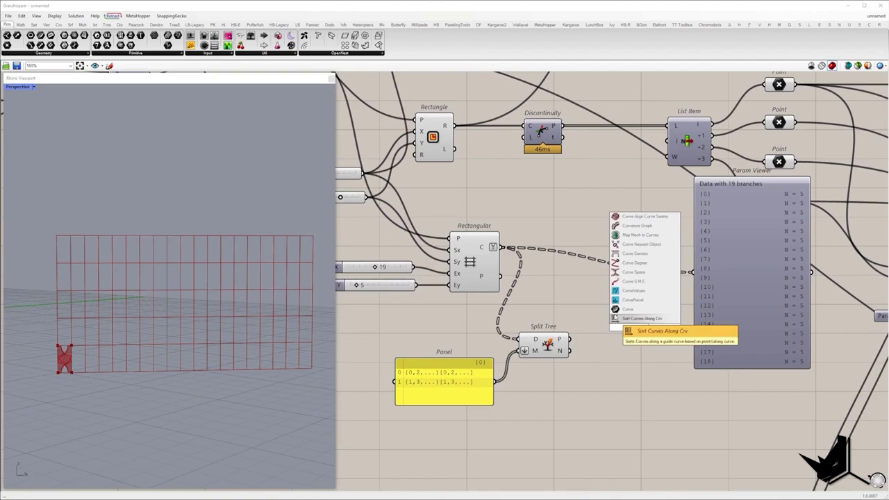
{"action": "left_click", "coordinate": [622, 319]}
{"action": "left_click_drag", "start_coordinate": [570, 339], "coordinate": [602, 306]}
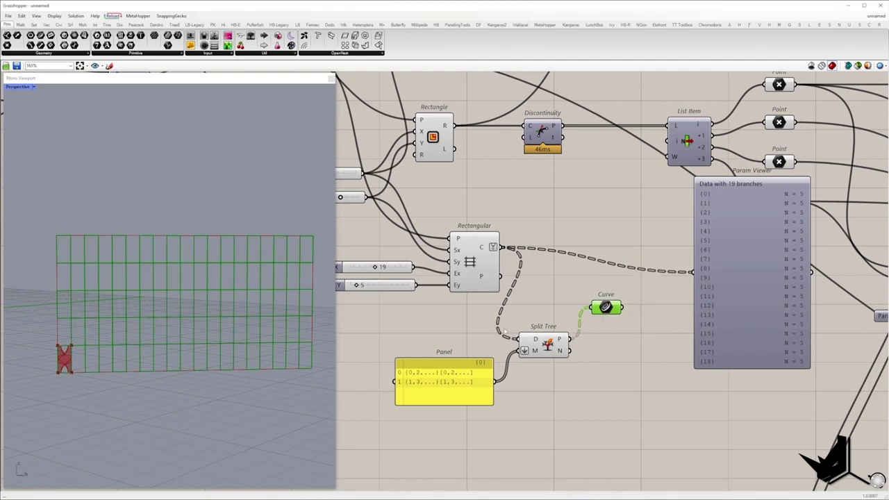
Add a Boundary Surfaces component beside the Curve parameter and connect the curves to its E input.
{"action": "double_click", "coordinate": [634, 360]}
{"action": "type", "text": "boundary"}
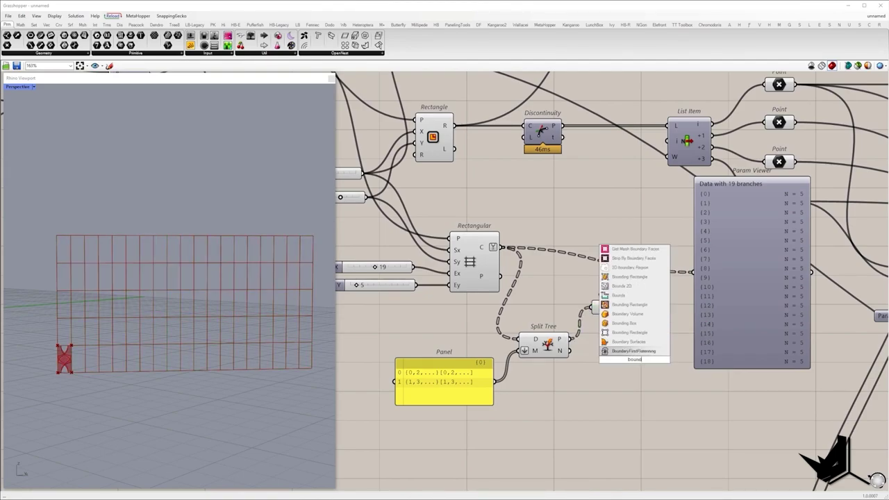
{"action": "left_click", "coordinate": [638, 342]}
{"action": "left_click_drag", "start_coordinate": [622, 306], "coordinate": [618, 360]}
{"action": "mouse_move", "coordinate": [633, 359]}
{"action": "left_mouse_down"}
{"action": "mouse_move", "coordinate": [654, 306]}
{"action": "mouse_move", "coordinate": [673, 373]}
{"action": "left_mouse_up"}
Duplicate the Curve and Boundary Surfaces pair below the original and feed the copied Curve from Split Tree's N output.
{"action": "left_click_drag", "start_coordinate": [650, 341], "coordinate": [606, 393]}
{"action": "left_click", "coordinate": [558, 361]}
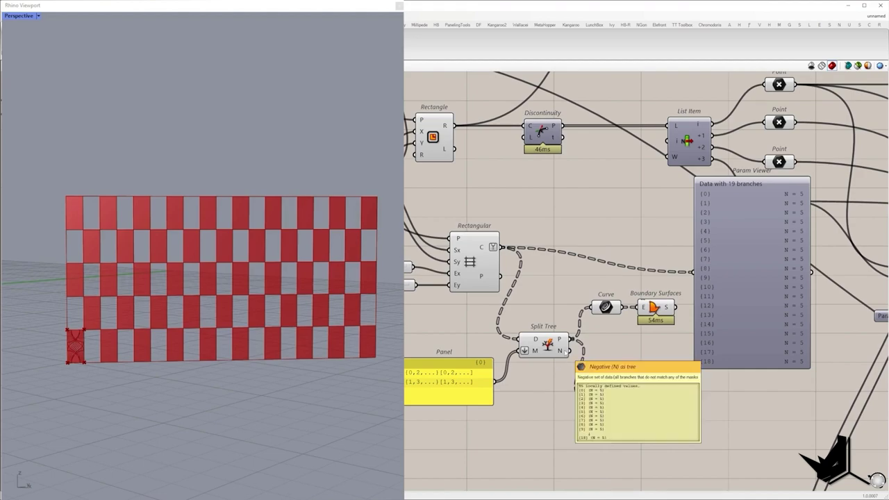
{"action": "left_click_drag", "start_coordinate": [568, 351], "coordinate": [591, 397]}
{"action": "left_click", "coordinate": [663, 396]}
{"action": "right_click_drag", "start_coordinate": [195, 233], "coordinate": [233, 243]}
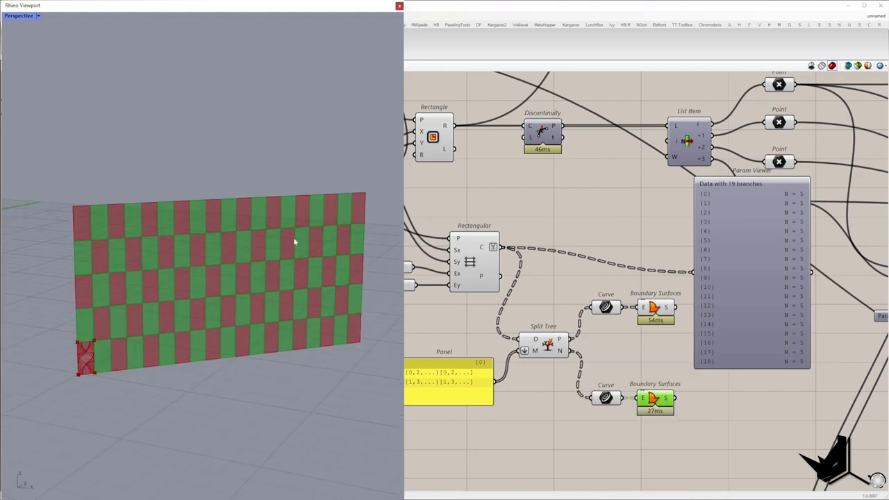
Move the grid-splitting components together to an empty canvas area beyond the end of the main module definition.
{"action": "scroll", "coordinate": [643, 348], "scroll_direction": "down", "scroll_amount": 3}
{"action": "left_click_drag", "start_coordinate": [702, 410], "coordinate": [506, 321]}
{"action": "left_click_drag", "start_coordinate": [625, 325], "coordinate": [579, 328]}
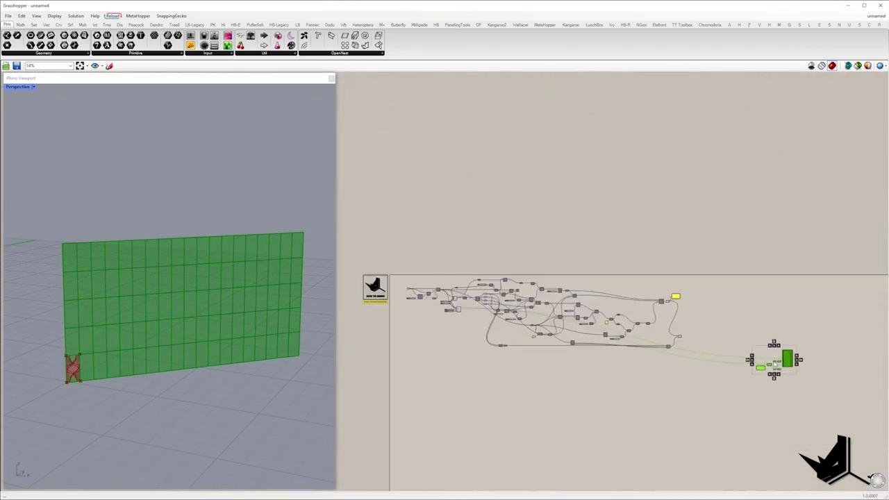
Delete both Boundary Surfaces components, keeping the two Curve parameters fed by Split Tree.
{"action": "scroll", "coordinate": [642, 273], "scroll_direction": "up", "scroll_amount": 5}
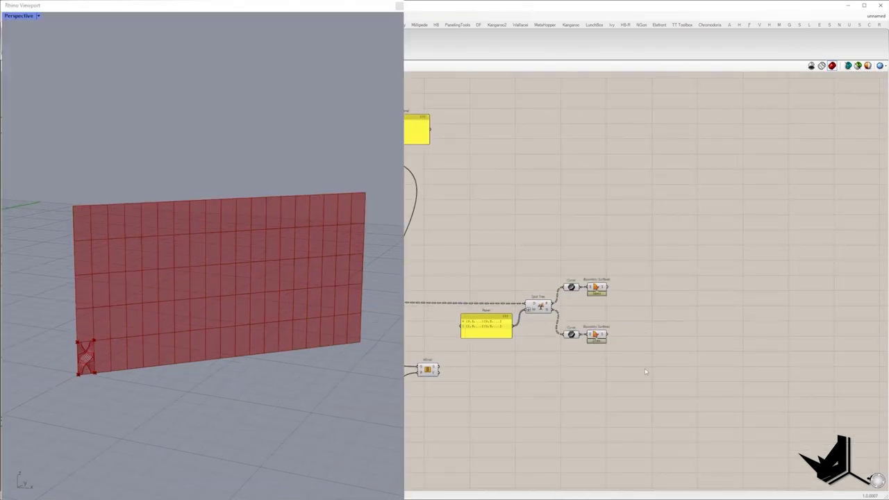
{"action": "left_click_drag", "start_coordinate": [645, 372], "coordinate": [601, 267]}
{"action": "key", "text": "Delete"}
Examine the joined module, its mirrored copy and the two alternating sets of grid cells in the viewport preview.
{"action": "right_click_drag", "start_coordinate": [592, 234], "coordinate": [782, 309]}
{"action": "left_click", "coordinate": [547, 237]}
{"action": "right_click_drag", "start_coordinate": [326, 291], "coordinate": [347, 309]}
{"action": "scroll", "coordinate": [74, 376], "scroll_direction": "up", "scroll_amount": 6}
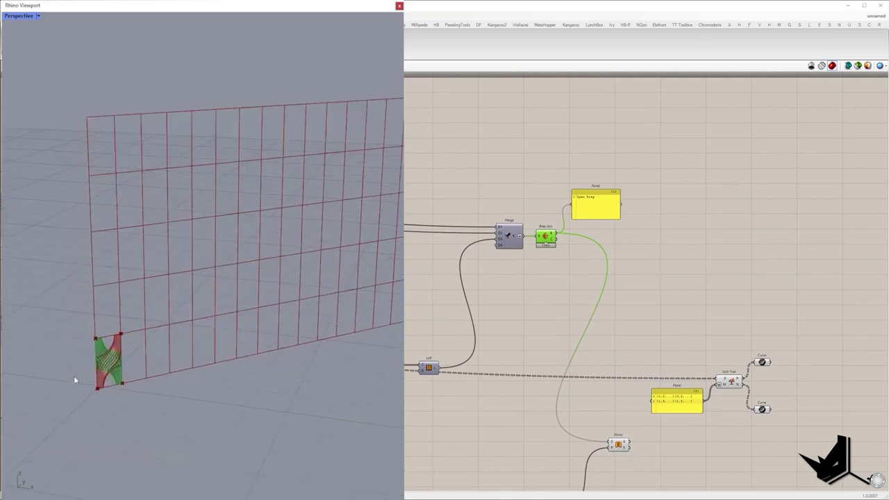
{"action": "scroll", "coordinate": [137, 357], "scroll_direction": "down", "scroll_amount": 3}
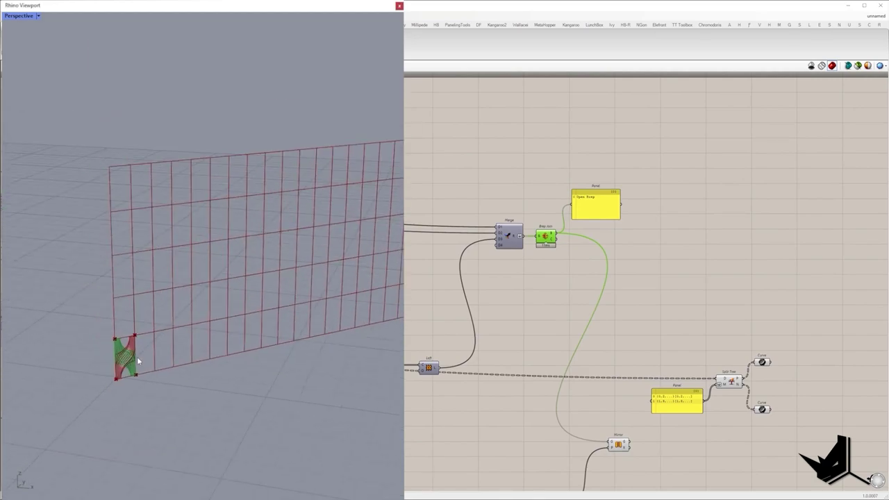
{"action": "scroll", "coordinate": [763, 382], "scroll_direction": "up", "scroll_amount": 3}
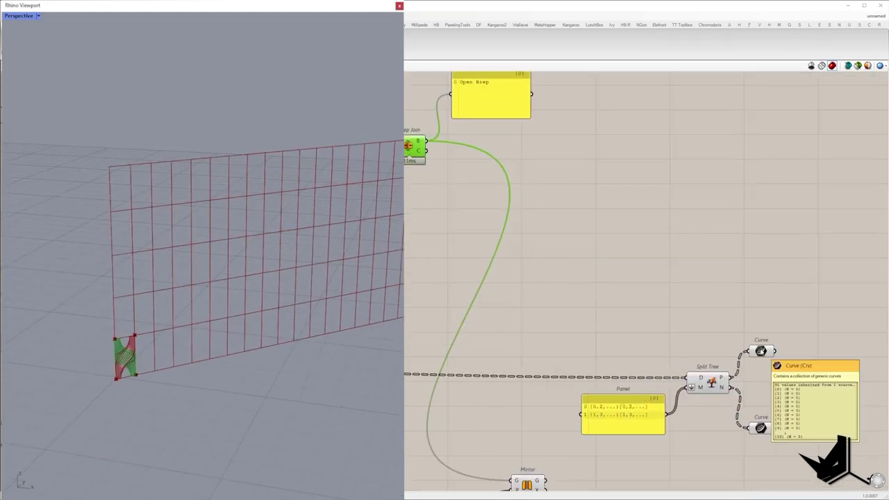
{"action": "left_click", "coordinate": [760, 350]}
{"action": "scroll", "coordinate": [252, 246], "scroll_direction": "down", "scroll_amount": 4}
{"action": "right_click_drag", "start_coordinate": [561, 461], "coordinate": [573, 368]}
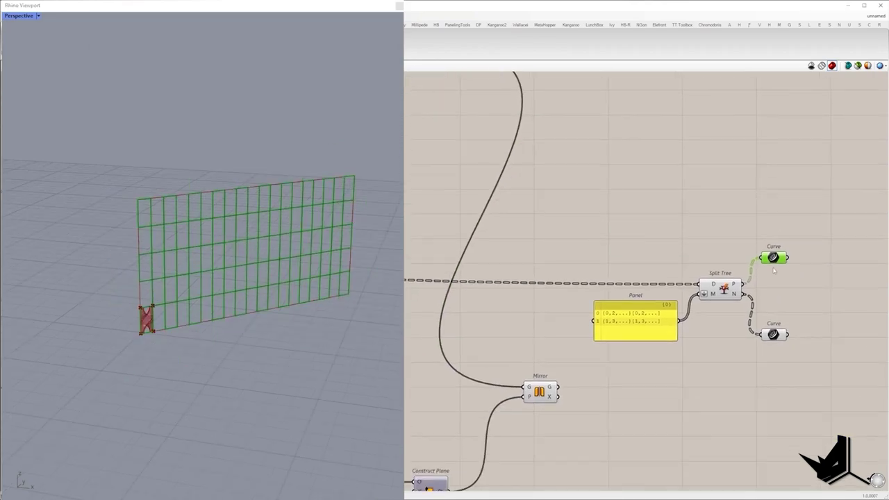
{"action": "scroll", "coordinate": [571, 369], "scroll_direction": "down", "scroll_amount": 2}
{"action": "left_click", "coordinate": [552, 384]}
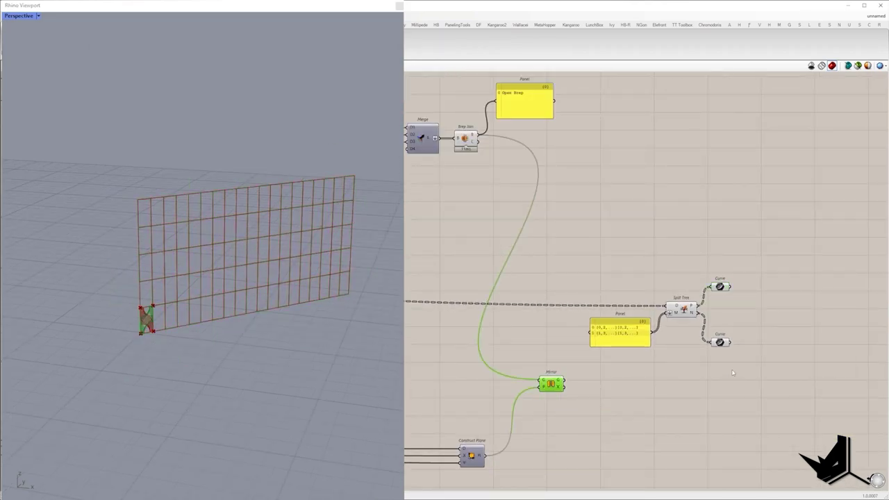
{"action": "scroll", "coordinate": [732, 372], "scroll_direction": "up", "scroll_amount": 3}
{"action": "left_click", "coordinate": [713, 321]}
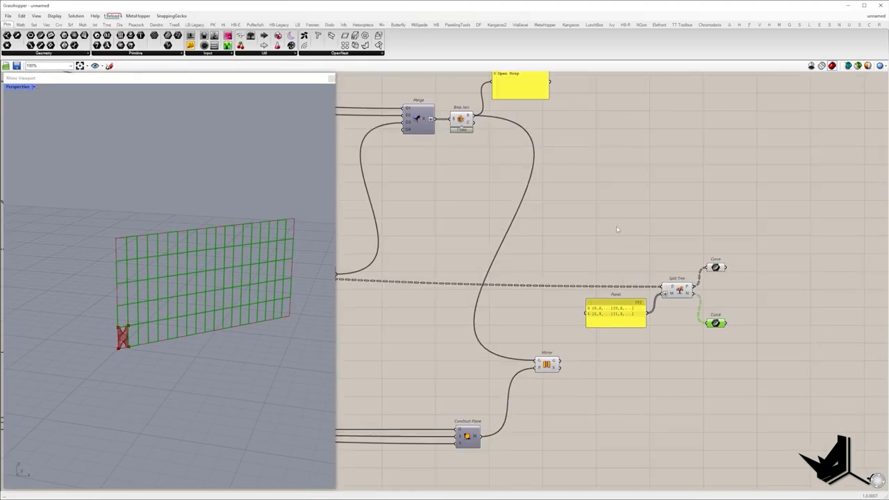
Add an Orient component beyond Brep Join and connect the joined module to its G input.
{"action": "scroll", "coordinate": [616, 225], "scroll_direction": "down", "scroll_amount": 4}
{"action": "right_click_drag", "start_coordinate": [596, 290], "coordinate": [631, 291]}
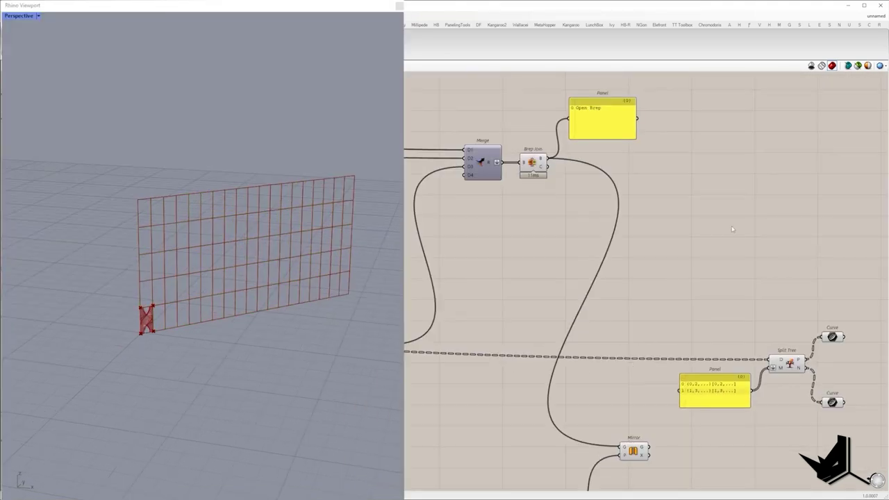
{"action": "double_click", "coordinate": [731, 223]}
{"action": "type", "text": "or"}
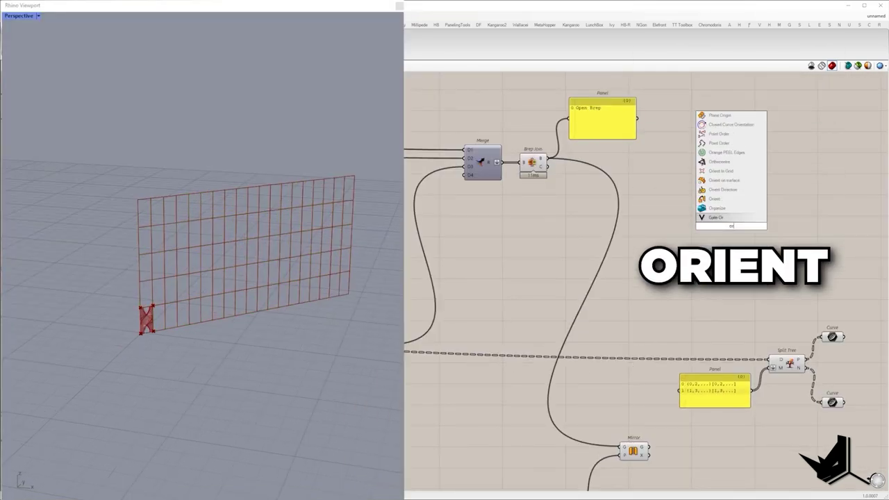
{"action": "left_click", "coordinate": [716, 199]}
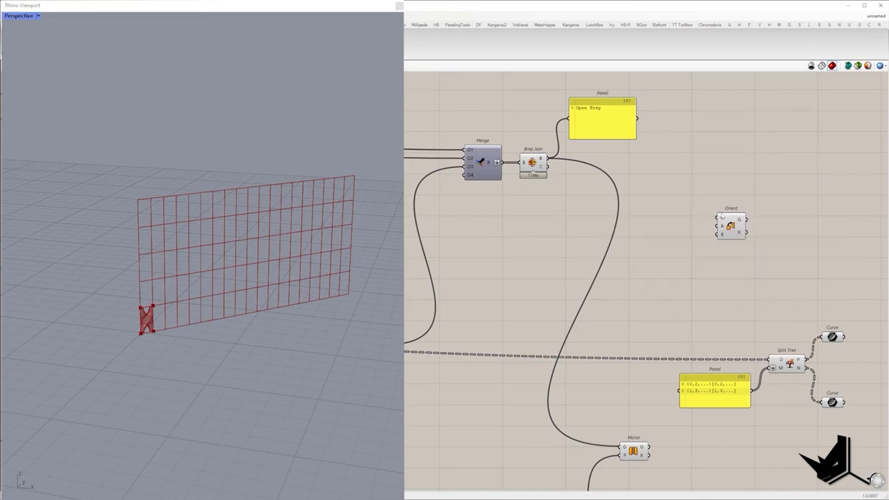
{"action": "scroll", "coordinate": [718, 212], "scroll_direction": "up", "scroll_amount": 2}
{"action": "left_click_drag", "start_coordinate": [714, 219], "coordinate": [481, 136]}
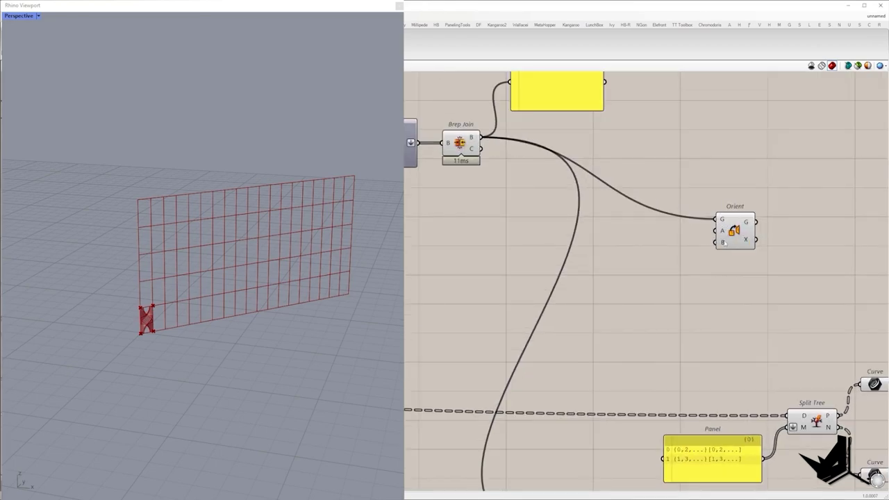
Add an Area component below the Rectangular grid and feed it from the base Rectangle's R output.
{"action": "scroll", "coordinate": [724, 242], "scroll_direction": "down", "scroll_amount": 3}
{"action": "scroll", "coordinate": [724, 244], "scroll_direction": "down", "scroll_amount": 3}
{"action": "scroll", "coordinate": [476, 187], "scroll_direction": "up", "scroll_amount": 6}
{"action": "right_click_drag", "start_coordinate": [476, 188], "coordinate": [527, 225]}
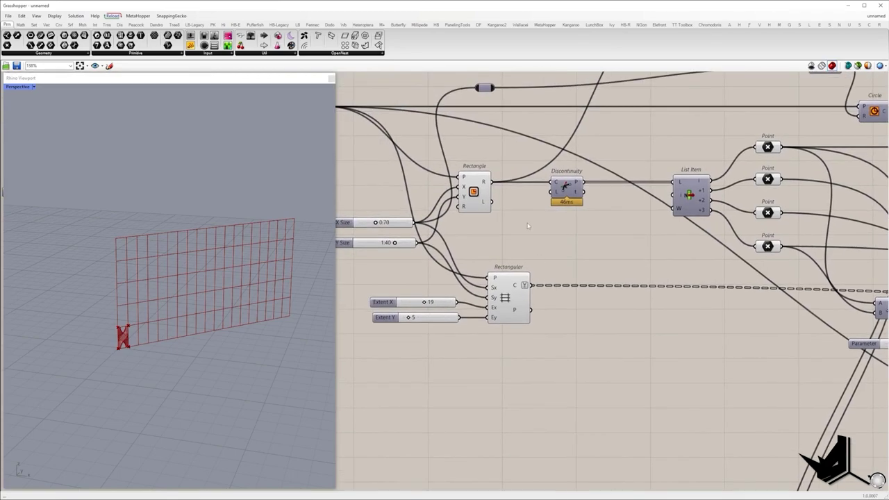
{"action": "left_click", "coordinate": [482, 199]}
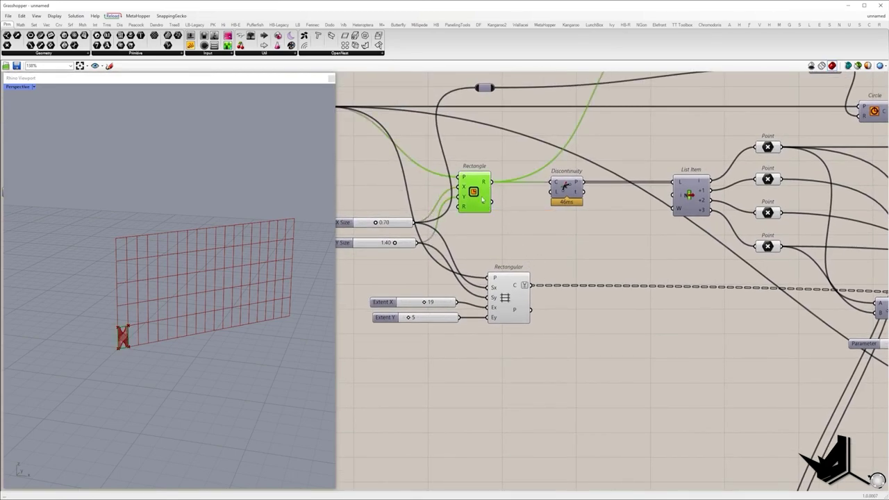
{"action": "double_click", "coordinate": [577, 338]}
{"action": "type", "text": "area"}
{"action": "left_click", "coordinate": [554, 320]}
{"action": "left_click_drag", "start_coordinate": [560, 339], "coordinate": [587, 454]}
Add a Plane Origin component using the Area centroid as its origin and Construct Plane's output as its base.
{"action": "right_click_drag", "start_coordinate": [615, 396], "coordinate": [643, 372]}
{"action": "double_click", "coordinate": [643, 372]}
{"action": "type", "text": "or"}
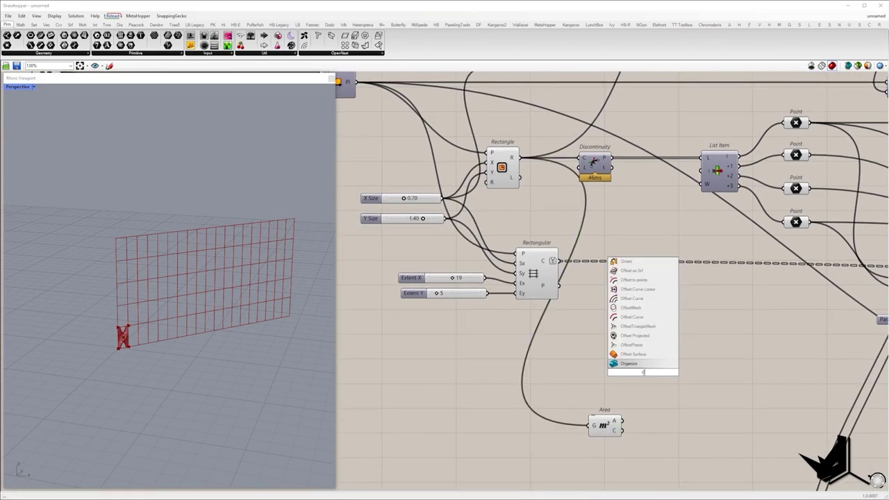
{"action": "type", "text": "i"}
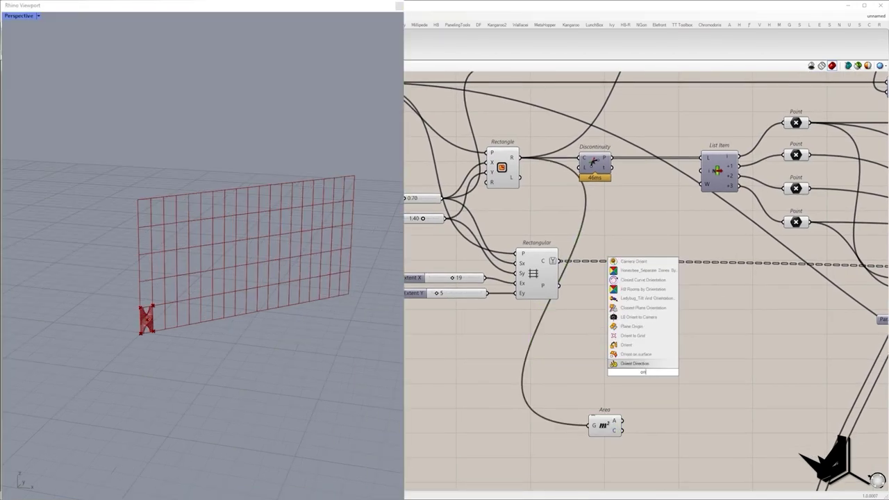
{"action": "left_click", "coordinate": [631, 325]}
{"action": "left_click_drag", "start_coordinate": [627, 377], "coordinate": [628, 421]}
{"action": "scroll", "coordinate": [645, 389], "scroll_direction": "down", "scroll_amount": 3}
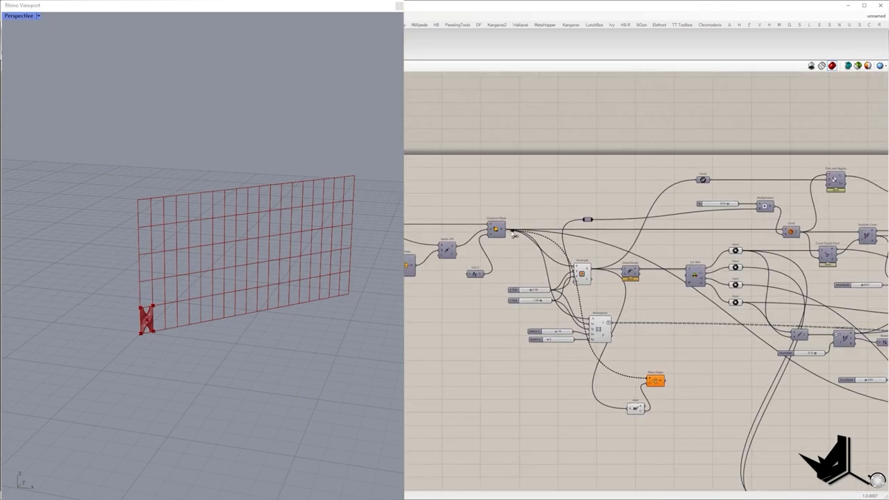
Move the Area and Plane Origin pair beside Orient and connect the plane to Orient's A input.
{"action": "left_click_drag", "start_coordinate": [674, 392], "coordinate": [738, 362]}
{"action": "scroll", "coordinate": [642, 369], "scroll_direction": "down", "scroll_amount": 8}
{"action": "scroll", "coordinate": [746, 365], "scroll_direction": "up", "scroll_amount": 8}
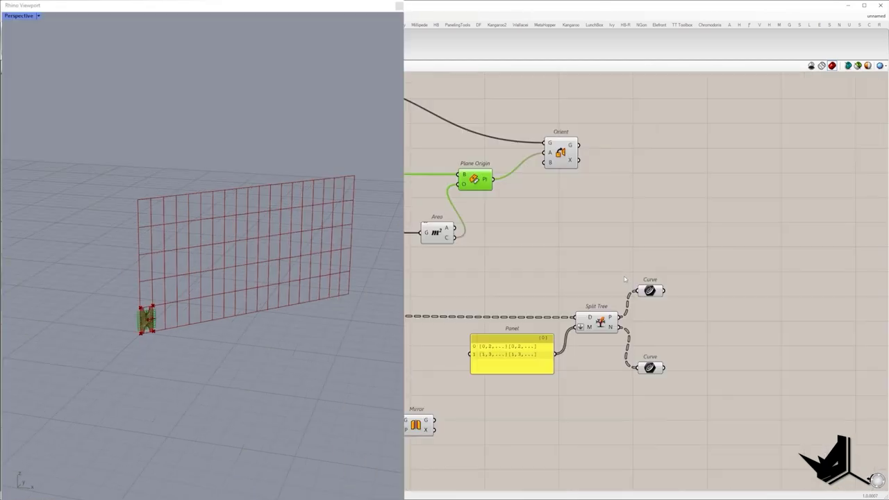
{"action": "left_click", "coordinate": [504, 152]}
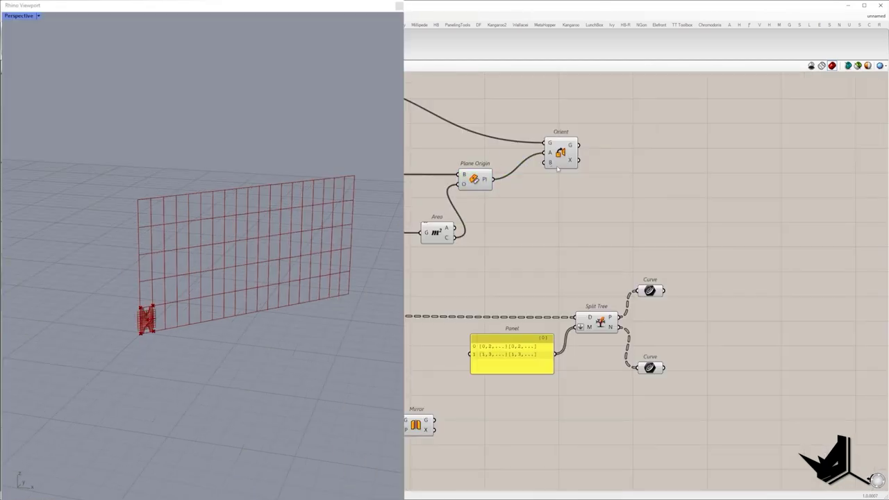
Add an Area component beside the upper Curve parameter and connect the curves to its G input.
{"action": "mouse_move", "coordinate": [550, 165]}
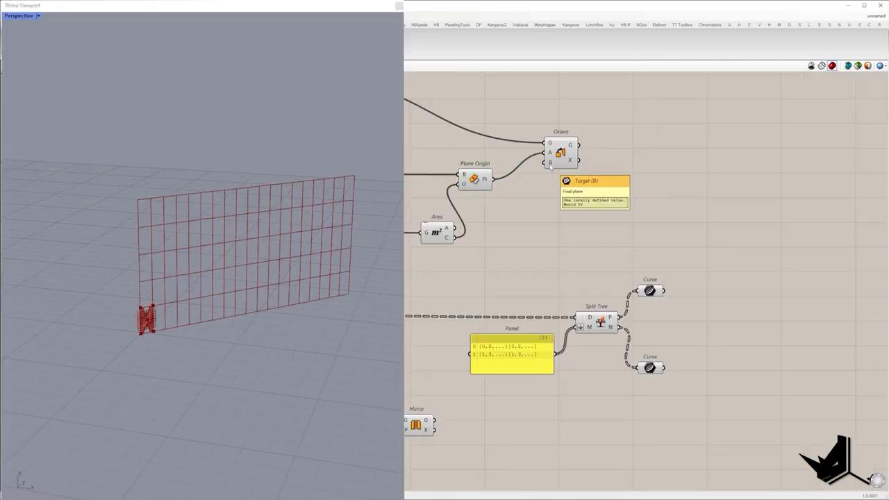
{"action": "double_click", "coordinate": [695, 264]}
{"action": "right_click_drag", "start_coordinate": [696, 264], "coordinate": [590, 308]}
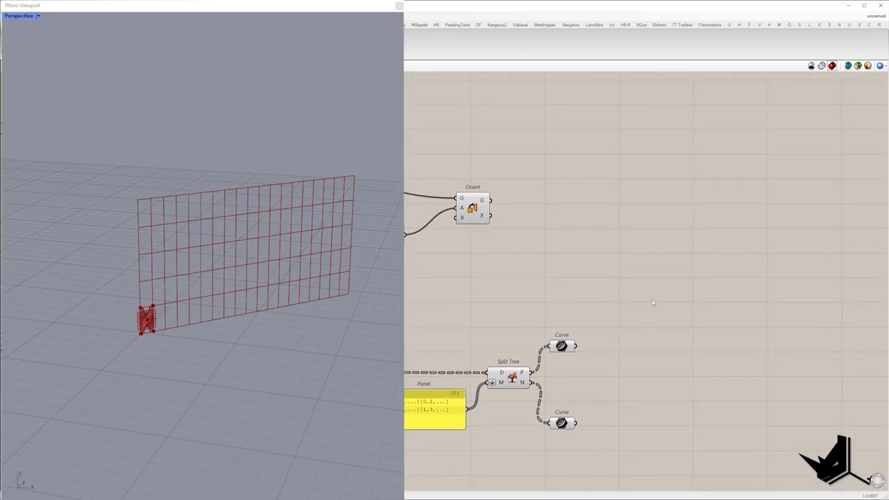
{"action": "left_click", "coordinate": [563, 350]}
{"action": "double_click", "coordinate": [587, 323]}
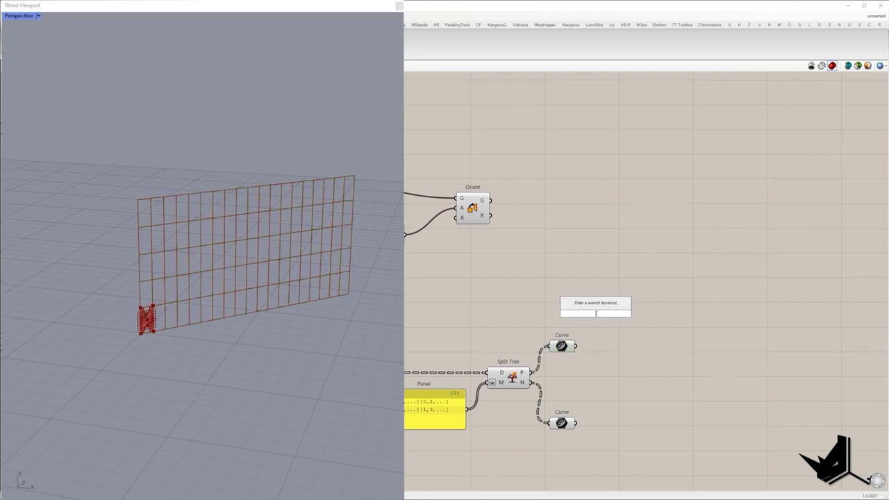
{"action": "type", "text": "area"}
{"action": "key", "text": "Return"}
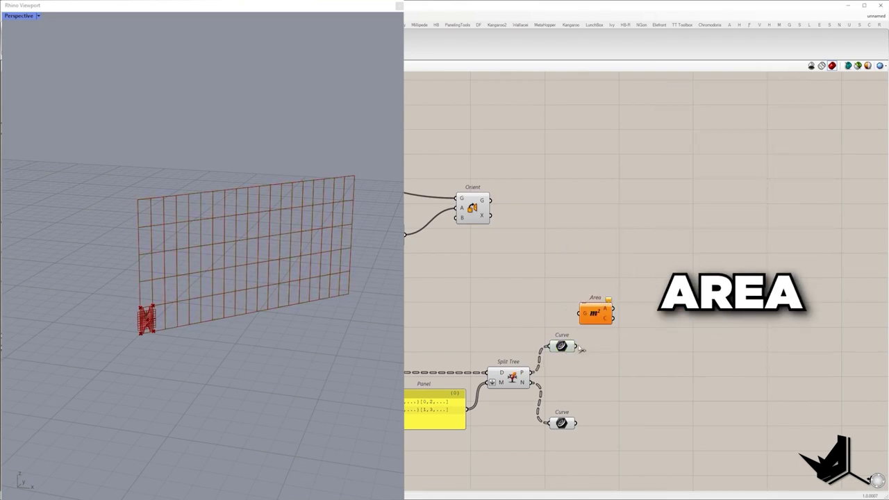
{"action": "left_click_drag", "start_coordinate": [582, 345], "coordinate": [619, 340]}
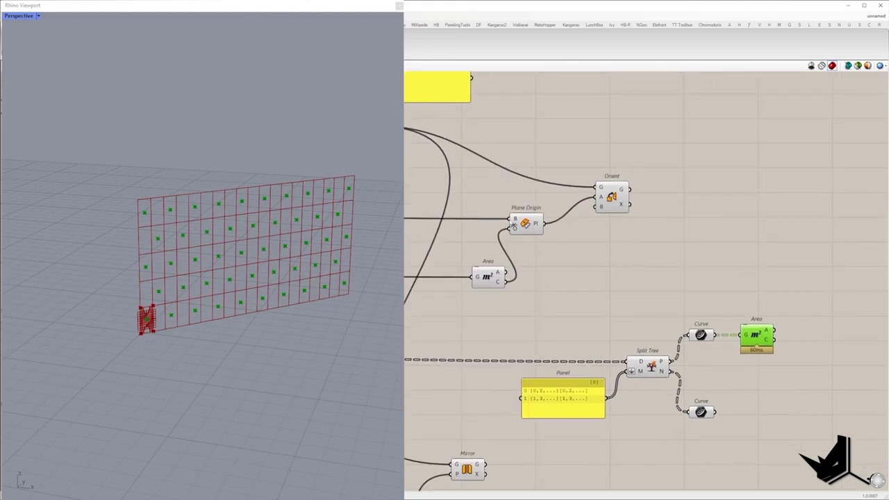
Duplicate Plane Origin, set its origin from the upper cells' Area centroids, and connect it to Orient's B input.
{"action": "left_click_drag", "start_coordinate": [514, 226], "coordinate": [802, 288], "text": "alt"}
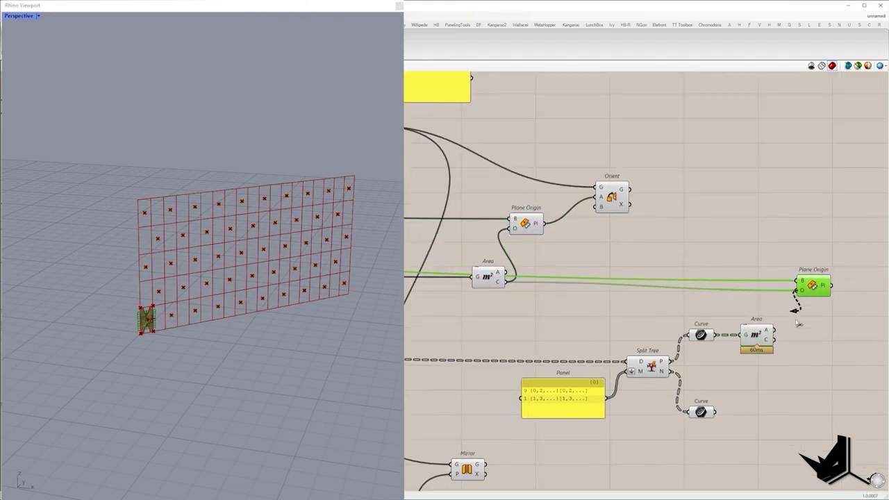
{"action": "left_click_drag", "start_coordinate": [798, 323], "coordinate": [772, 340]}
{"action": "right_click_drag", "start_coordinate": [772, 339], "coordinate": [583, 366]}
{"action": "left_click_drag", "start_coordinate": [642, 314], "coordinate": [677, 217]}
{"action": "left_click_drag", "start_coordinate": [656, 179], "coordinate": [707, 253]}
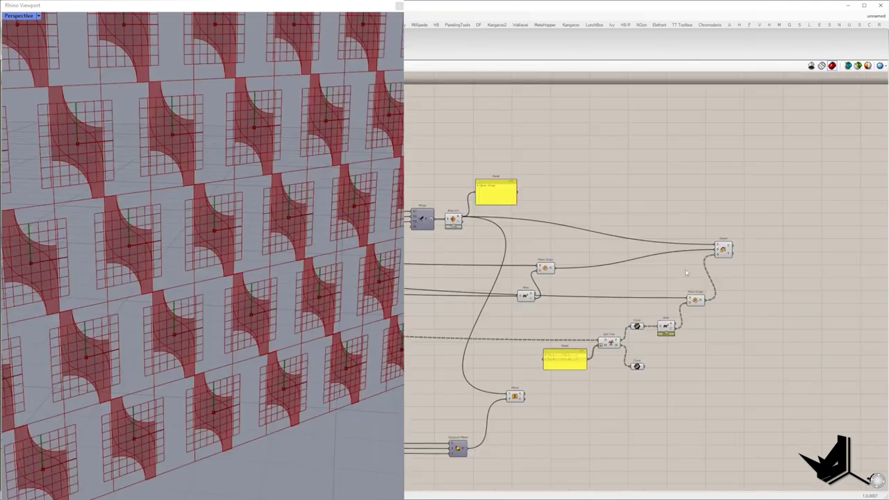
Duplicate the cell Area and Plane Origin pair below, feeding the copied Area from the lower Curve parameter.
{"action": "scroll", "coordinate": [601, 248], "scroll_direction": "up", "scroll_amount": 2}
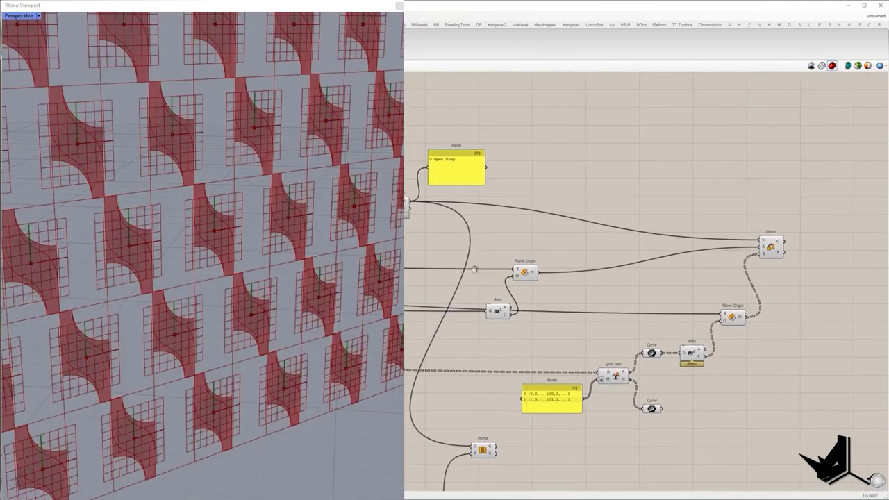
{"action": "left_click", "coordinate": [470, 208]}
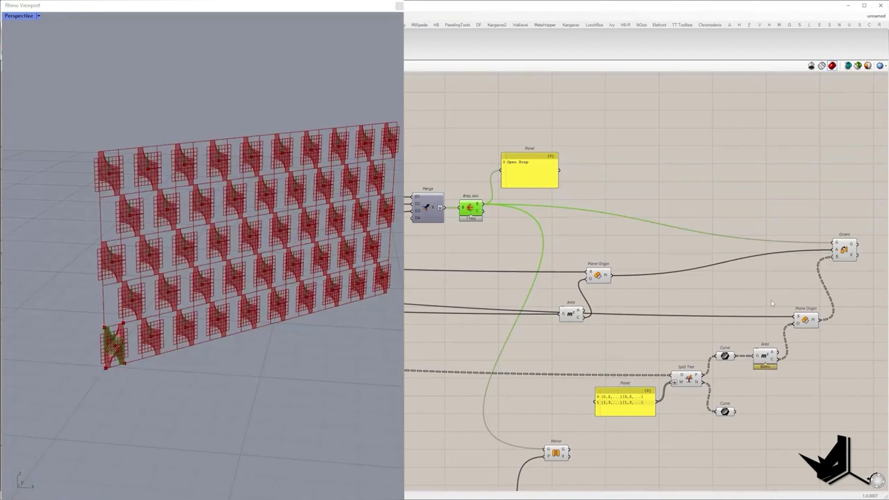
{"action": "right_click_drag", "start_coordinate": [771, 304], "coordinate": [724, 303]}
{"action": "left_click", "coordinate": [797, 260]}
{"action": "right_click_drag", "start_coordinate": [794, 309], "coordinate": [706, 257]}
{"action": "left_click_drag", "start_coordinate": [702, 246], "coordinate": [640, 354]}
{"action": "left_click", "coordinate": [617, 362]}
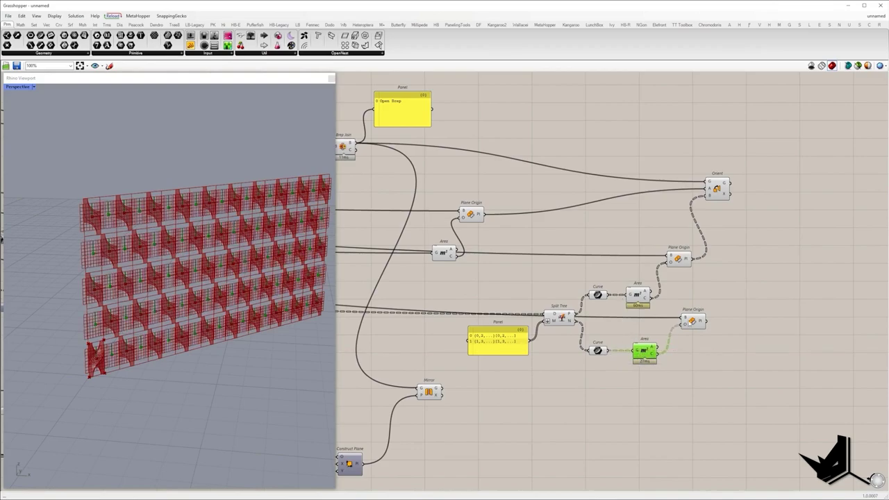
{"action": "left_click_drag", "start_coordinate": [691, 321], "coordinate": [686, 337]}
Duplicate Orient and connect Mirror's geometry to its G input and the lower cells' Plane Origin to its B input.
{"action": "left_click_drag", "start_coordinate": [719, 189], "coordinate": [753, 321]}
{"action": "scroll", "coordinate": [736, 194], "scroll_direction": "down", "scroll_amount": 3}
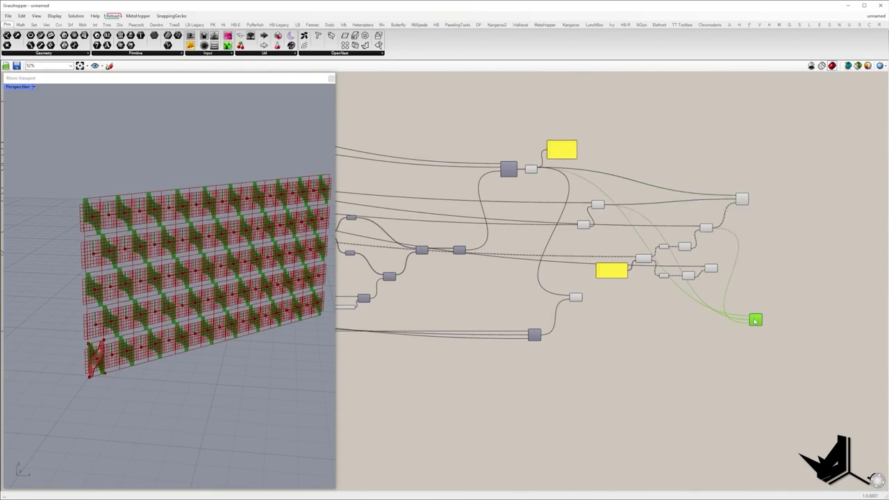
{"action": "scroll", "coordinate": [729, 318], "scroll_direction": "up", "scroll_amount": 2}
{"action": "right_click_drag", "start_coordinate": [729, 318], "coordinate": [696, 324]}
{"action": "left_click_drag", "start_coordinate": [492, 292], "coordinate": [732, 295]}
{"action": "left_click", "coordinate": [730, 262]}
{"action": "scroll", "coordinate": [730, 263], "scroll_direction": "up", "scroll_amount": 3}
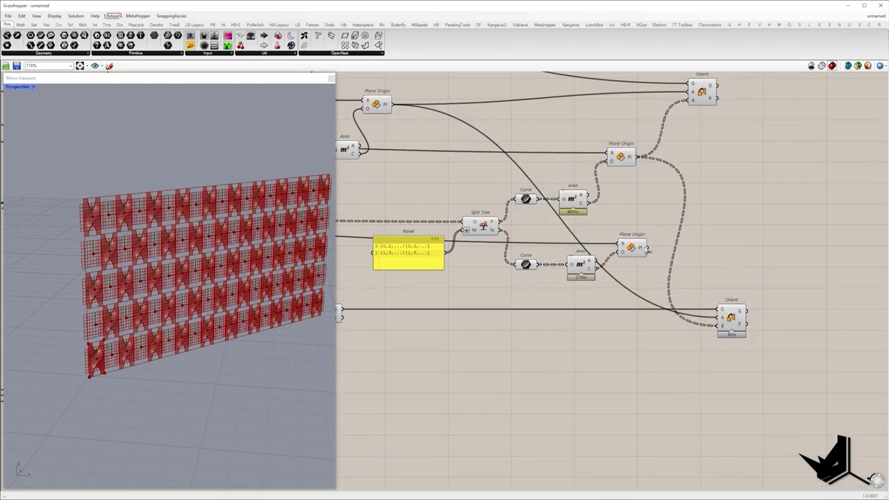
{"action": "left_click_drag", "start_coordinate": [647, 247], "coordinate": [451, 137]}
Turn off the preview of all components except the two Orient components.
{"action": "scroll", "coordinate": [702, 308], "scroll_direction": "down", "scroll_amount": 5}
{"action": "middle_click", "coordinate": [471, 127]}
{"action": "left_click", "coordinate": [486, 137]}
{"action": "scroll", "coordinate": [640, 237], "scroll_direction": "up", "scroll_amount": 3}
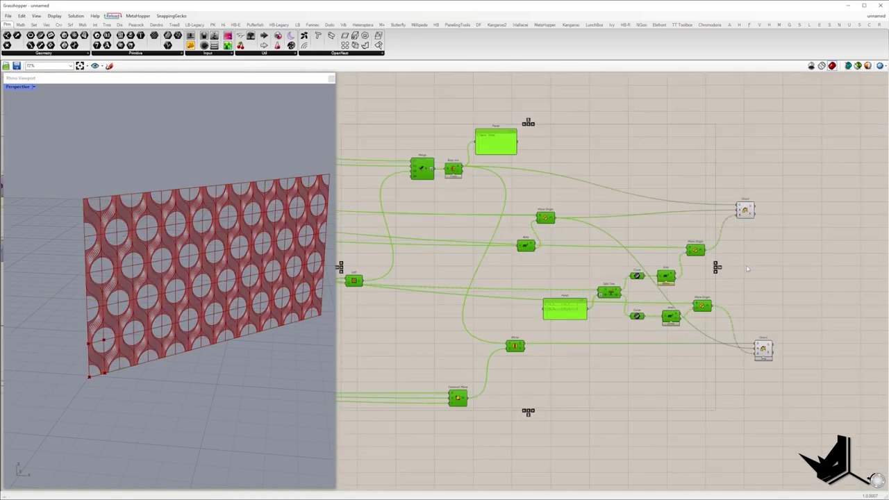
{"action": "left_click", "coordinate": [747, 266]}
Test the multiplier slider A that controls the module's circle radius, leaving it at 0.75.
{"action": "right_click_drag", "start_coordinate": [236, 267], "coordinate": [198, 281]}
{"action": "scroll", "coordinate": [181, 257], "scroll_direction": "up", "scroll_amount": 6}
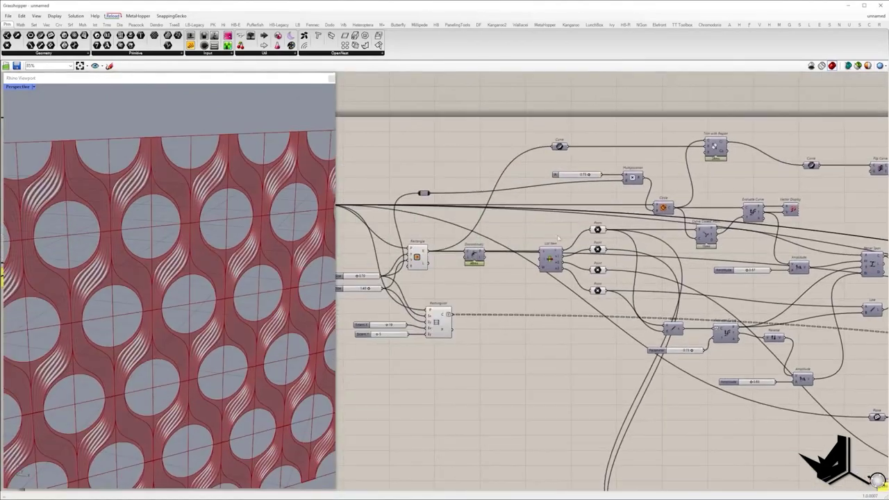
{"action": "scroll", "coordinate": [555, 176], "scroll_direction": "up", "scroll_amount": 4}
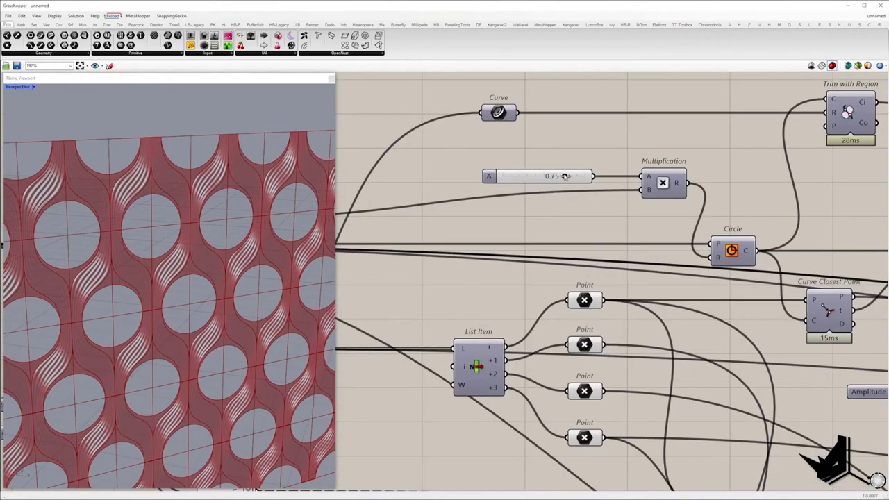
{"action": "left_click_drag", "start_coordinate": [552, 176], "coordinate": [560, 176]}
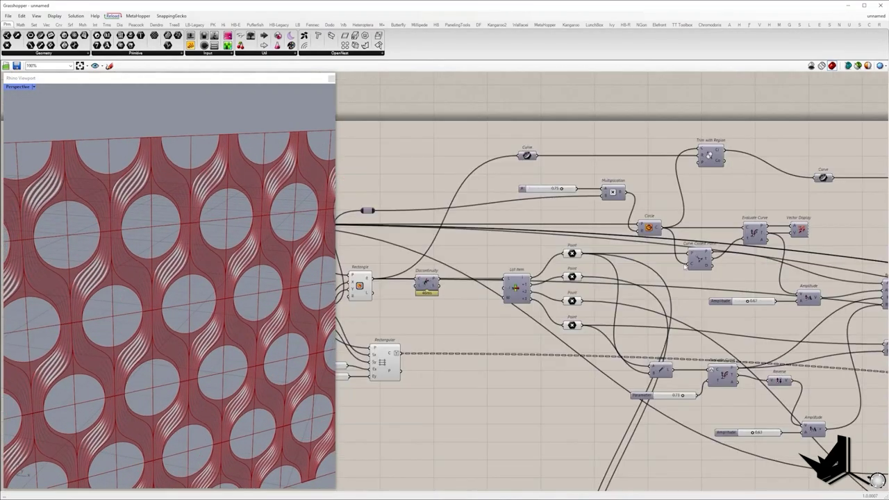
{"action": "right_click_drag", "start_coordinate": [685, 267], "coordinate": [594, 240]}
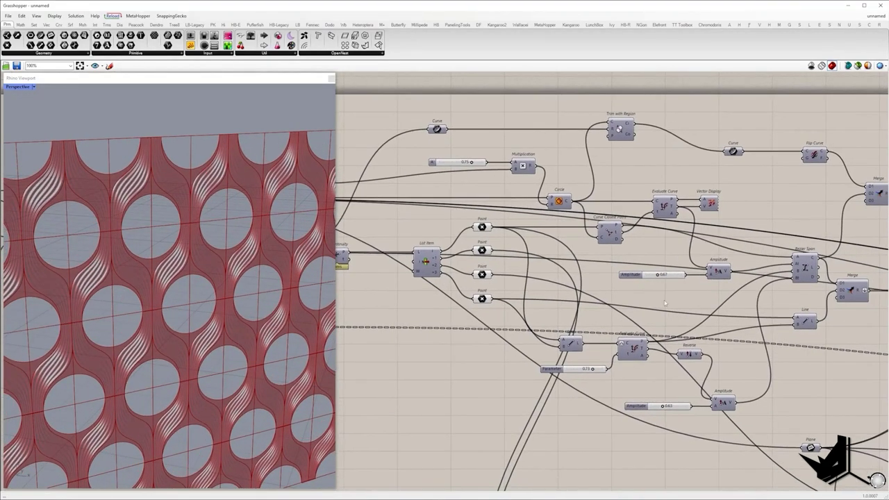
Tune the span curve by setting the upper Amplitude to 0.53 and Parameter to 0.74, and readjusting the lower Amplitude.
{"action": "scroll", "coordinate": [688, 314], "scroll_direction": "up", "scroll_amount": 2}
{"action": "left_click_drag", "start_coordinate": [601, 224], "coordinate": [610, 227]}
{"action": "right_click_drag", "start_coordinate": [471, 438], "coordinate": [508, 302]}
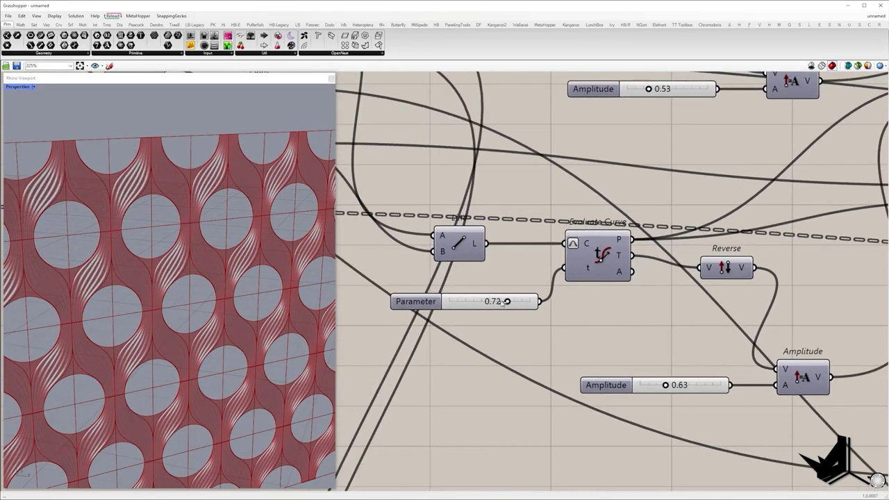
{"action": "mouse_move", "coordinate": [506, 301]}
{"action": "left_mouse_down"}
{"action": "mouse_move", "coordinate": [486, 301]}
{"action": "mouse_move", "coordinate": [511, 301]}
{"action": "left_mouse_up"}
{"action": "right_click_drag", "start_coordinate": [660, 388], "coordinate": [582, 279]}
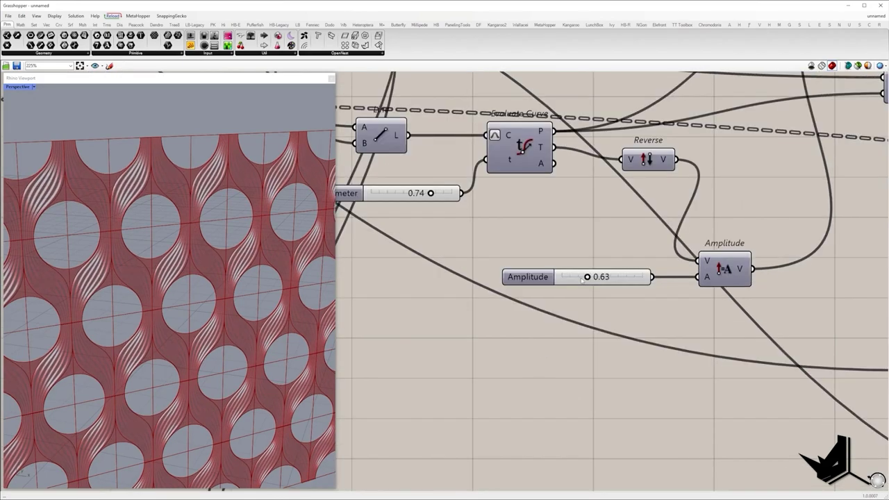
{"action": "left_click_drag", "start_coordinate": [601, 277], "coordinate": [585, 279]}
Test the Extent X and Extent Y sliders of the Rectangular grid to vary the facade's number of cells.
{"action": "scroll", "coordinate": [559, 245], "scroll_direction": "down", "scroll_amount": 7}
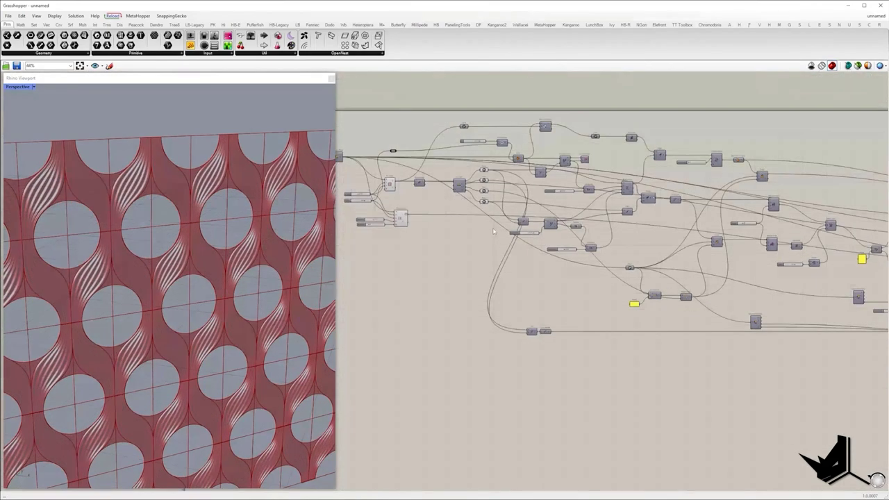
{"action": "right_click_drag", "start_coordinate": [338, 207], "coordinate": [406, 259]}
{"action": "scroll", "coordinate": [406, 258], "scroll_direction": "up", "scroll_amount": 2}
{"action": "scroll", "coordinate": [407, 259], "scroll_direction": "up", "scroll_amount": 1}
{"action": "scroll", "coordinate": [191, 245], "scroll_direction": "down", "scroll_amount": 10}
{"action": "right_click_drag", "start_coordinate": [191, 245], "coordinate": [206, 257]}
{"action": "scroll", "coordinate": [208, 255], "scroll_direction": "up", "scroll_amount": 2}
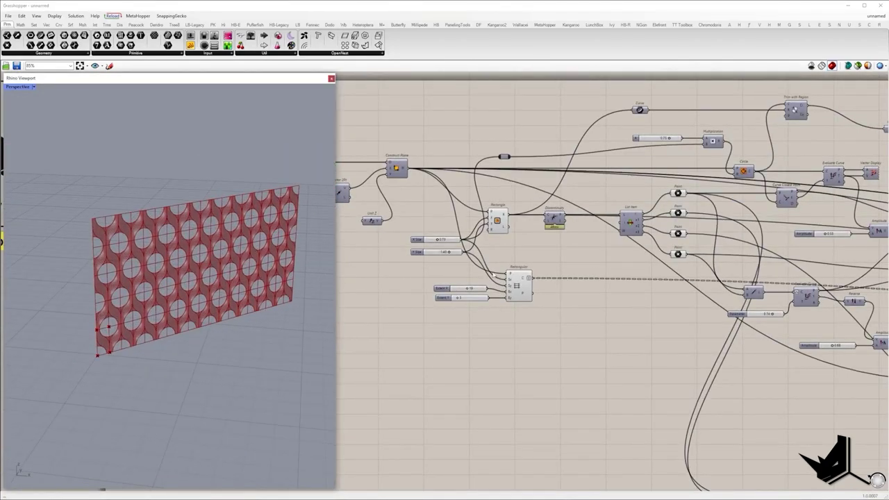
{"action": "scroll", "coordinate": [466, 287], "scroll_direction": "up", "scroll_amount": 6}
{"action": "left_click", "coordinate": [452, 297]}
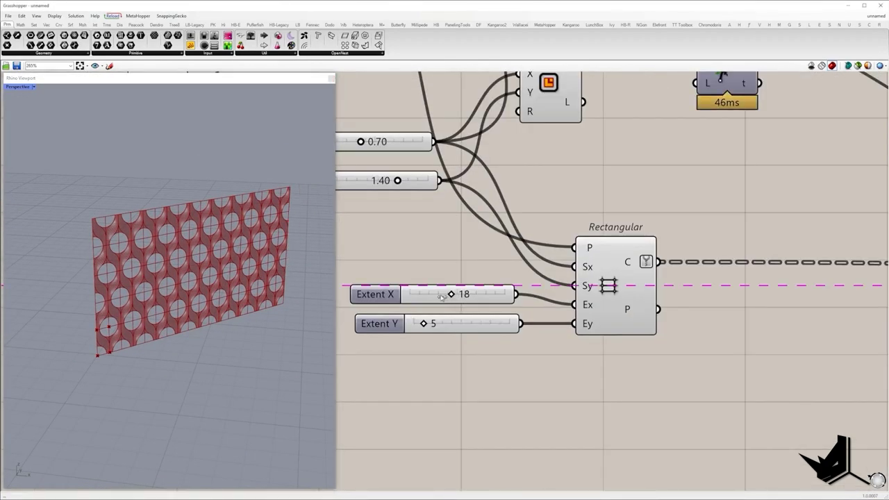
{"action": "left_click_drag", "start_coordinate": [437, 296], "coordinate": [436, 323]}
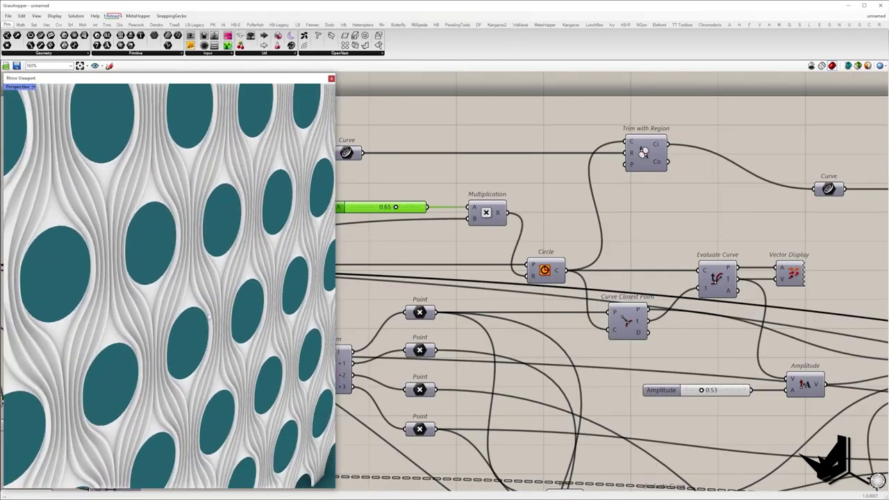
Examine the shaded pleated facade and its circular openings both close up and from farther away.
{"action": "mouse_move", "coordinate": [208, 317]}
{"action": "right_mouse_down"}
{"action": "mouse_move", "coordinate": [225, 338]}
{"action": "mouse_move", "coordinate": [208, 232]}
{"action": "mouse_move", "coordinate": [206, 306]}
{"action": "mouse_move", "coordinate": [164, 275]}
{"action": "mouse_move", "coordinate": [218, 321]}
{"action": "right_mouse_up"}
{"action": "scroll", "coordinate": [208, 232], "scroll_direction": "up", "scroll_amount": 5}
{"action": "scroll", "coordinate": [205, 233], "scroll_direction": "down", "scroll_amount": 7}
{"action": "scroll", "coordinate": [164, 275], "scroll_direction": "down", "scroll_amount": 6}
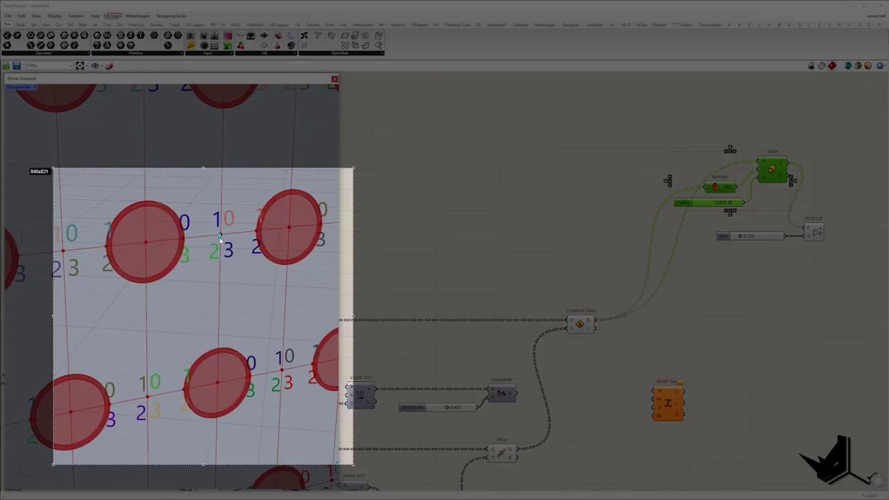
Frame a screen-capture region around the red circles and numbered grid points in the Rhino viewport.
{"action": "left_click_drag", "start_coordinate": [220, 236], "coordinate": [182, 391]}
{"action": "left_click_drag", "start_coordinate": [183, 238], "coordinate": [144, 398]}
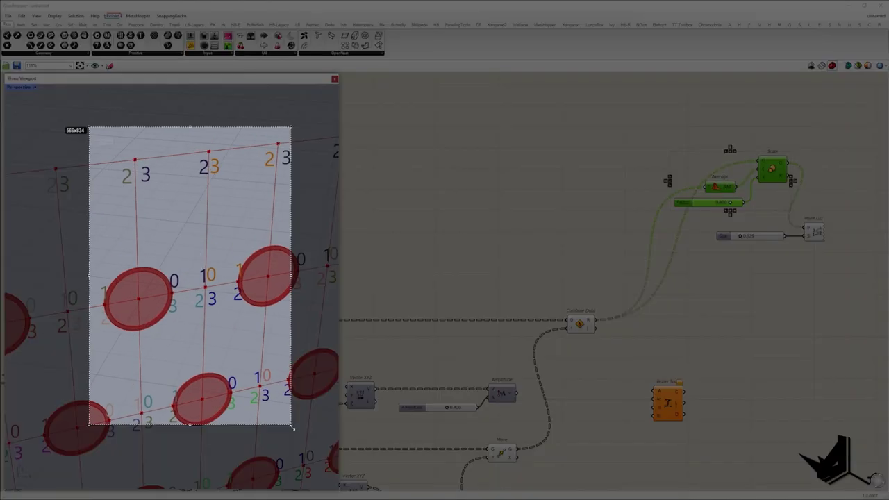